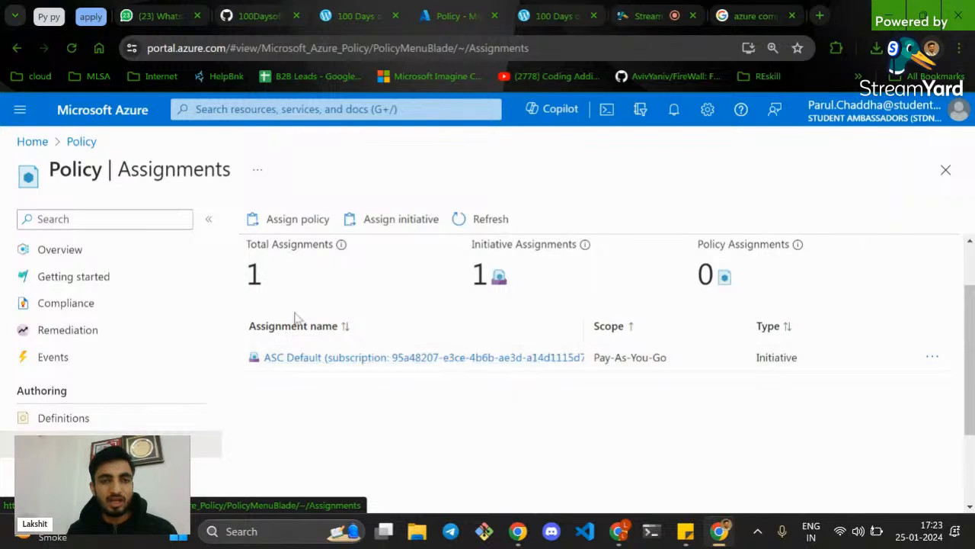
Open the ASC Default initiative assignment and examine its list of parameters
{"action": "scroll", "coordinate": [353, 310], "scroll_direction": "up", "scroll_amount": 1}
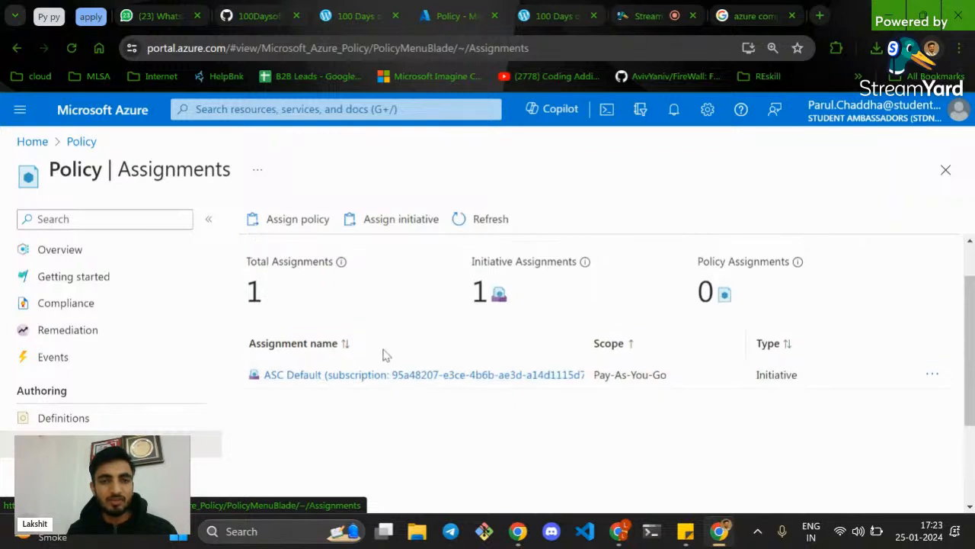
{"action": "left_click", "coordinate": [440, 376]}
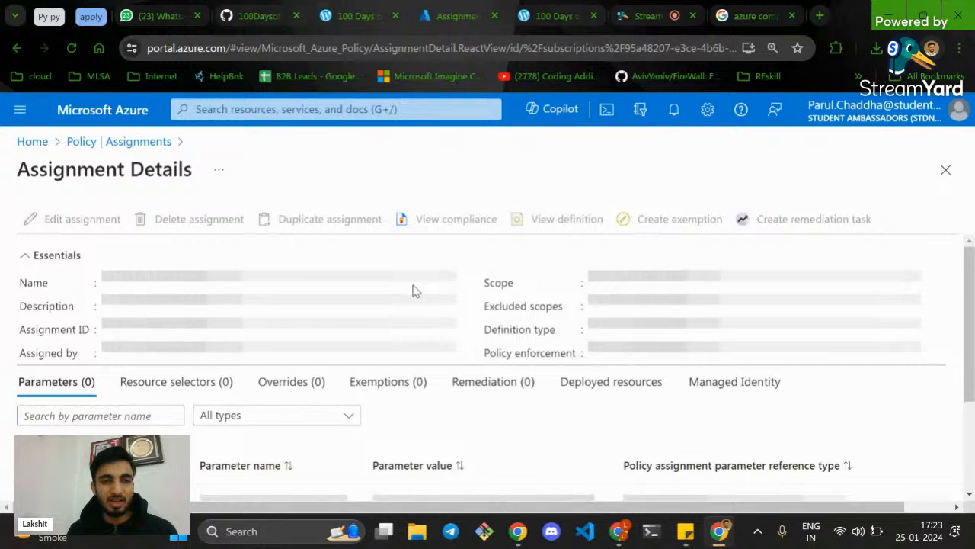
{"action": "scroll", "coordinate": [412, 290], "scroll_direction": "down", "scroll_amount": 2}
{"action": "scroll", "coordinate": [345, 420], "scroll_direction": "down", "scroll_amount": 15}
{"action": "scroll", "coordinate": [345, 420], "scroll_direction": "down", "scroll_amount": 10}
{"action": "scroll", "coordinate": [334, 414], "scroll_direction": "down", "scroll_amount": 10}
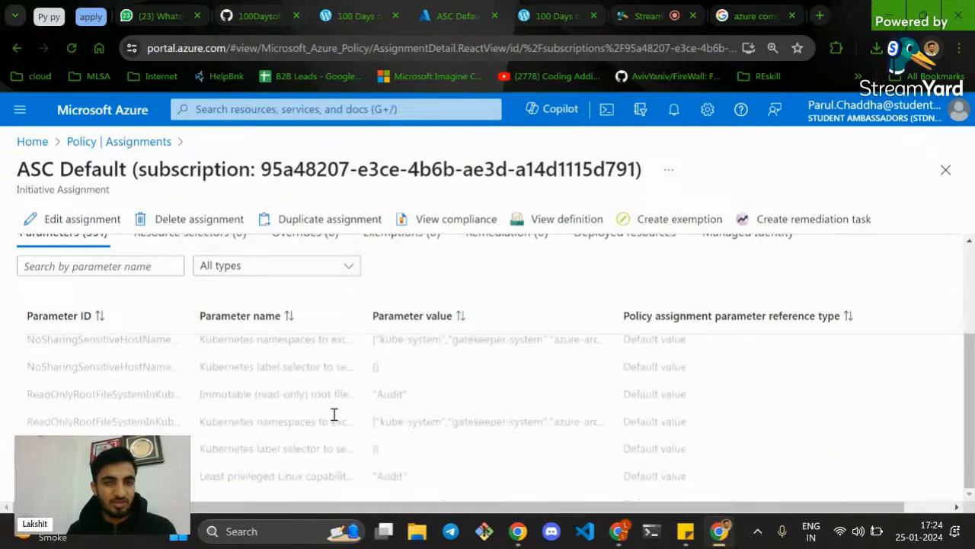
{"action": "scroll", "coordinate": [335, 417], "scroll_direction": "down", "scroll_amount": 1}
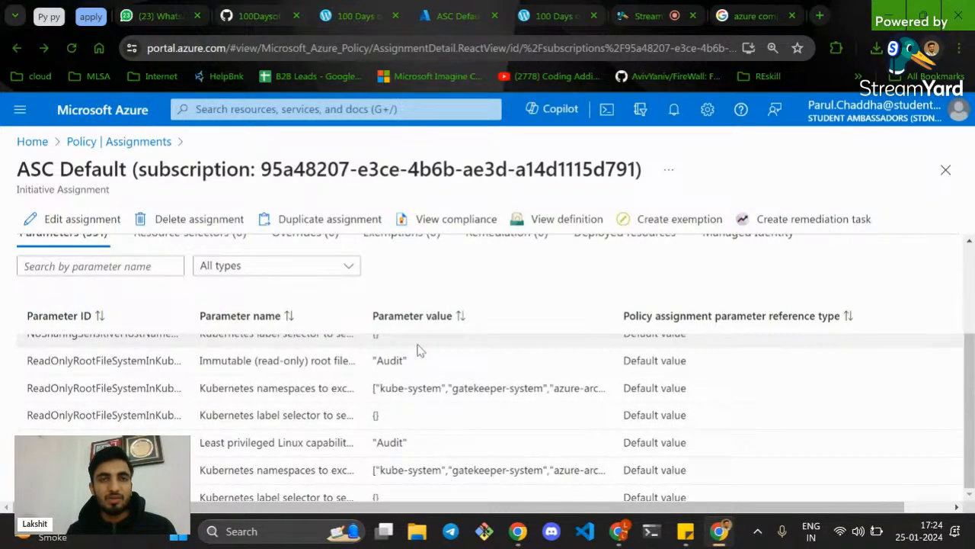
Return to the policy assignments list and start a new policy assignment
{"action": "key", "text": "alt+Left"}
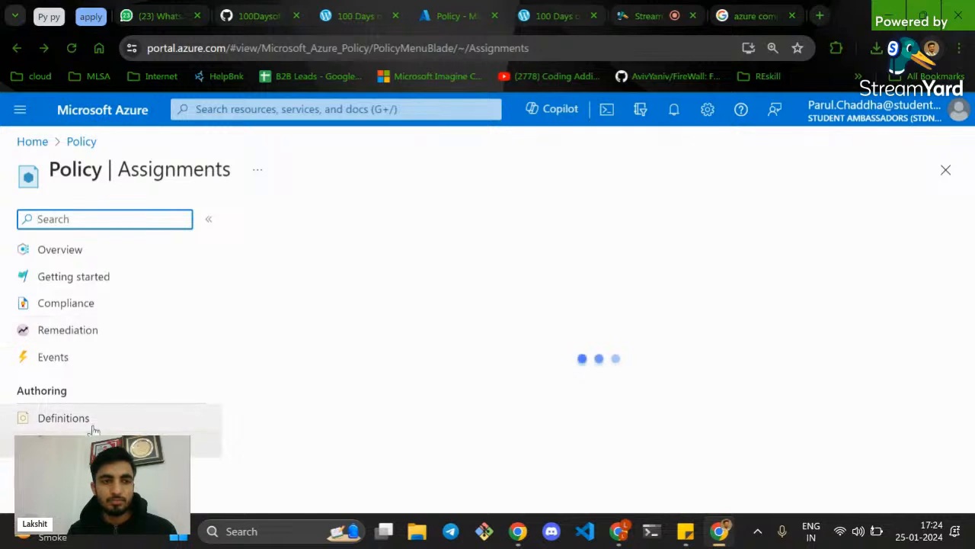
{"action": "left_click", "coordinate": [82, 444]}
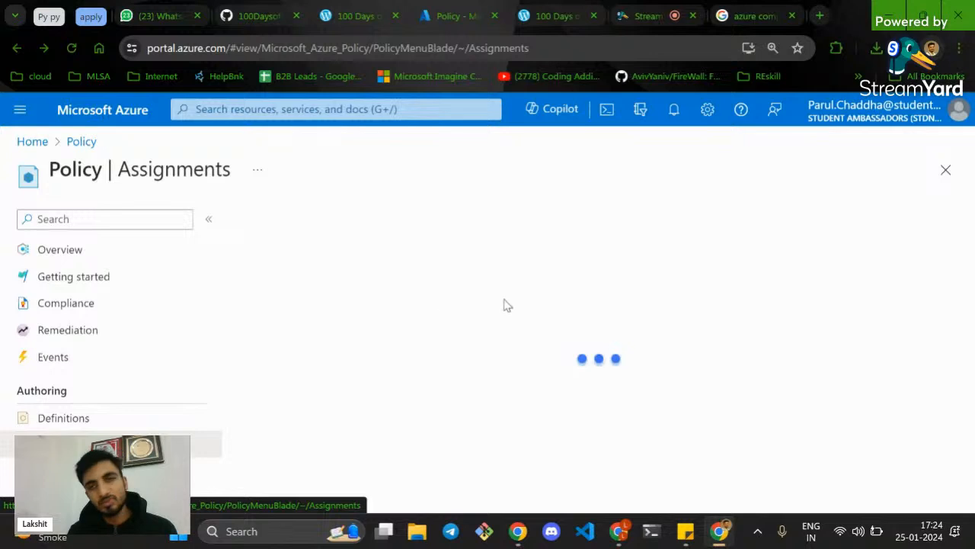
{"action": "left_click", "coordinate": [126, 258]}
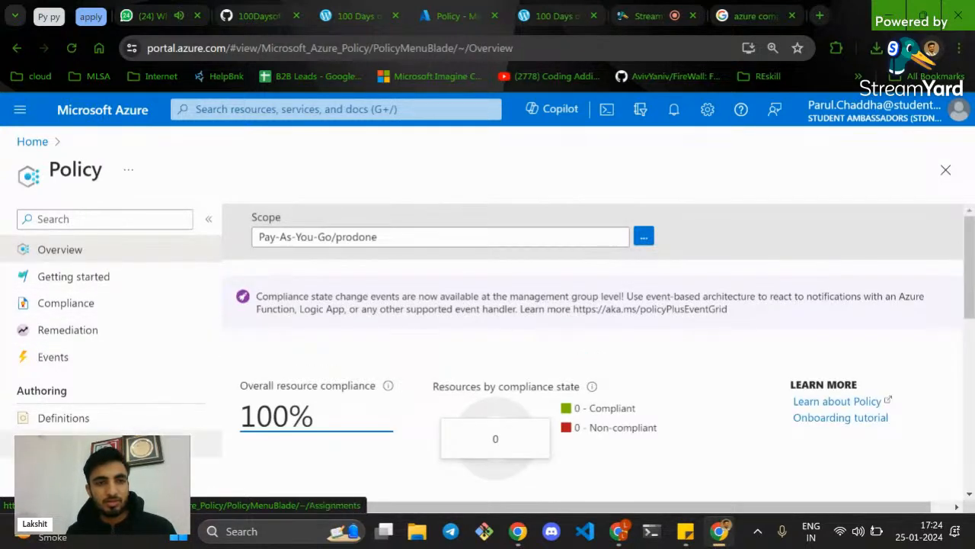
{"action": "left_click", "coordinate": [99, 446]}
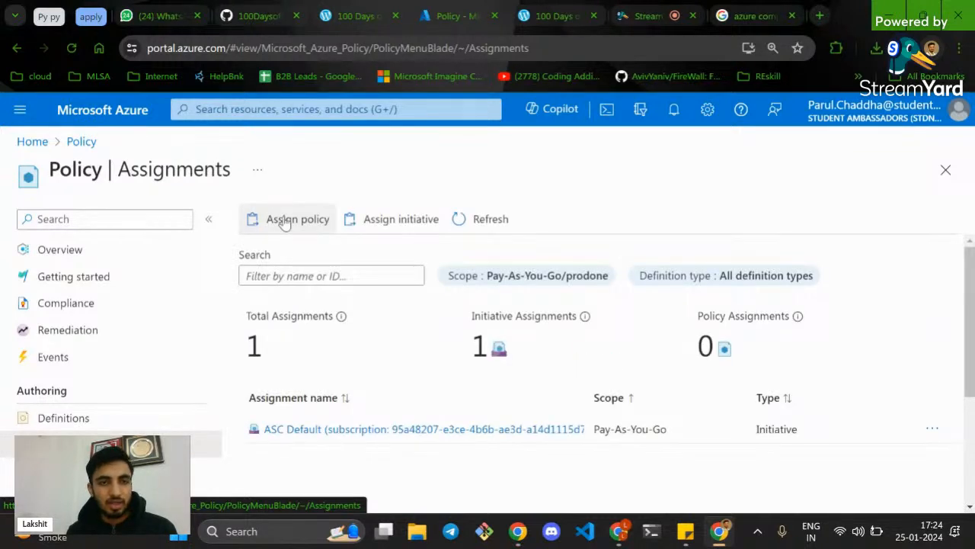
{"action": "left_click", "coordinate": [285, 221]}
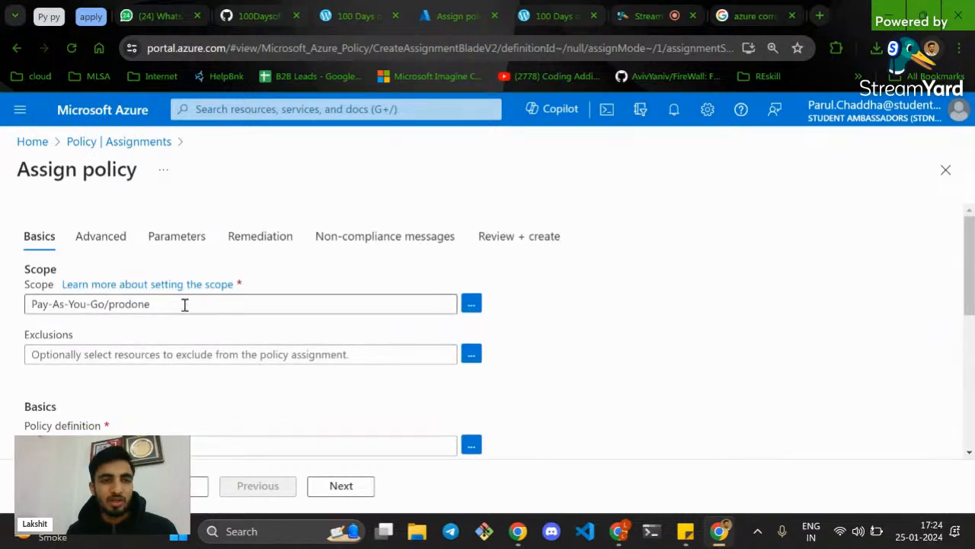
Open the sticky note and copy the command "New-AzResourceGroup –Name Prod_VMs –Location NorthEurope"
{"action": "left_click", "coordinate": [700, 532]}
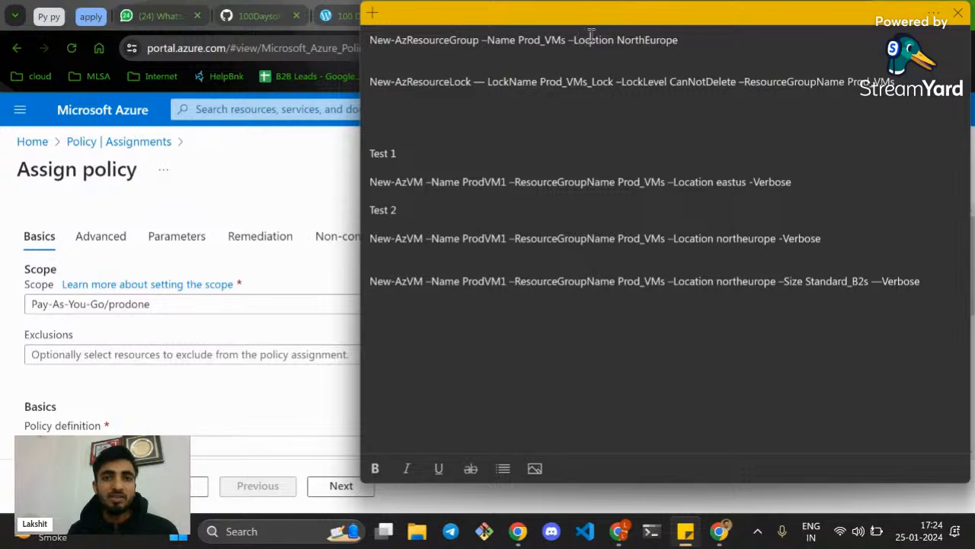
{"action": "triple_click", "coordinate": [591, 38]}
{"action": "key", "text": "ctrl+c"}
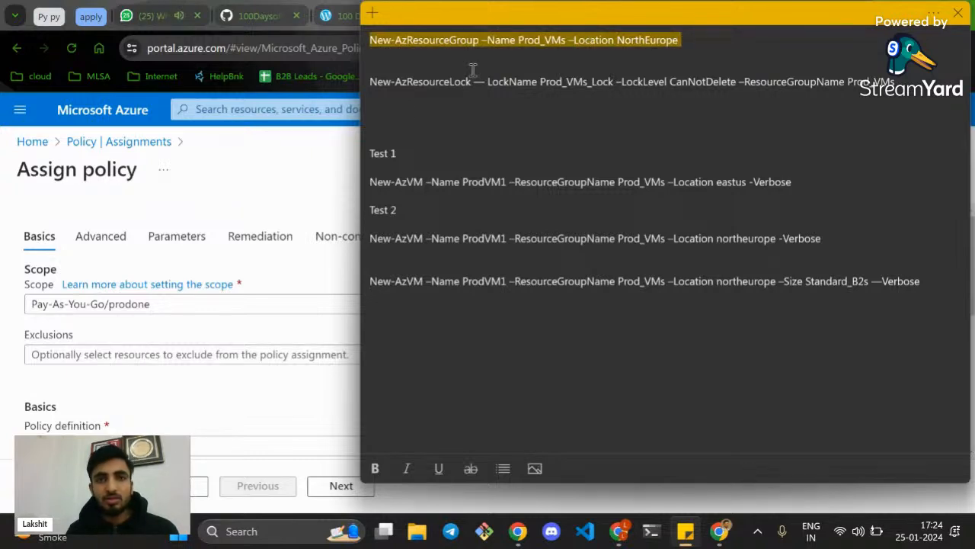
Switch to the StreamYard studio, post the copied command as a comment and briefly display it on the stream
{"action": "left_click", "coordinate": [348, 148]}
{"action": "left_click", "coordinate": [676, 8]}
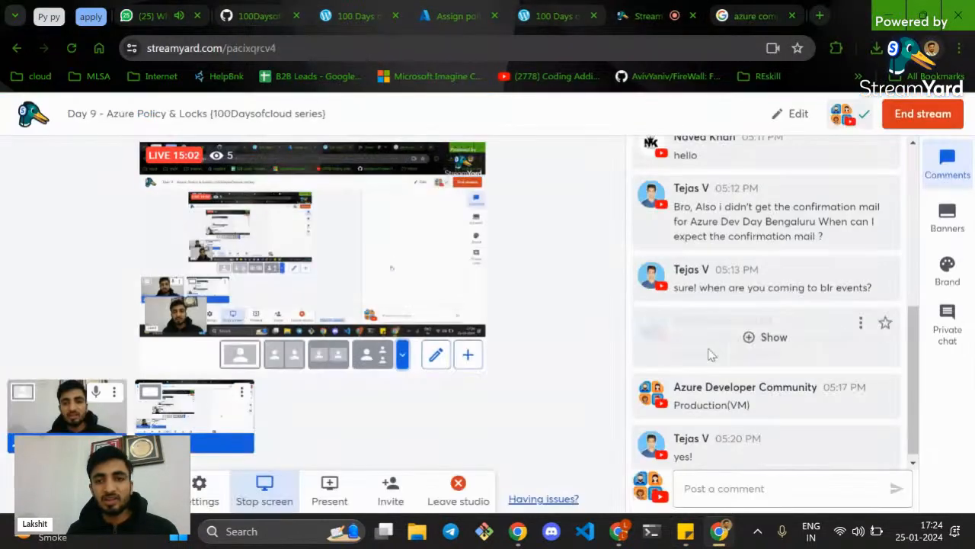
{"action": "left_click", "coordinate": [733, 488]}
{"action": "key", "text": "ctrl+v"}
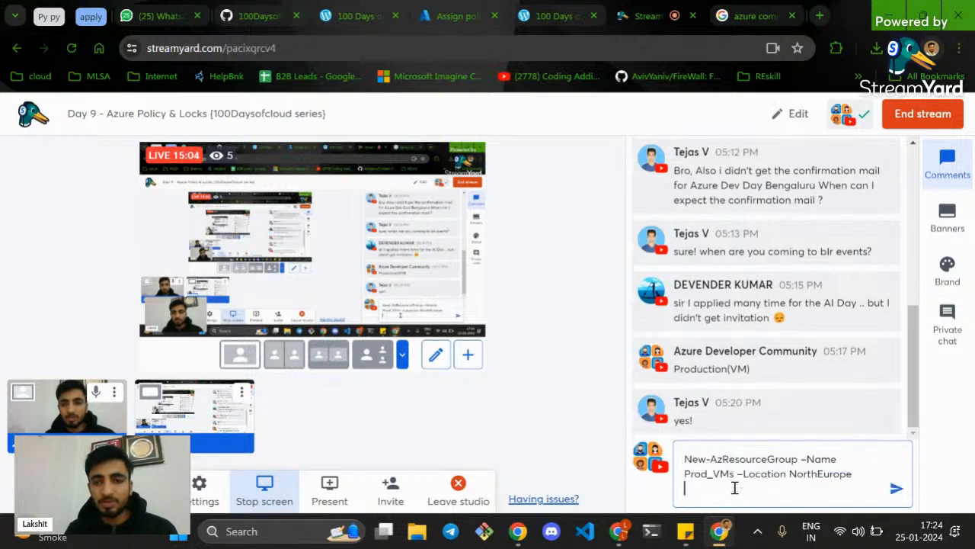
{"action": "key", "text": "Return"}
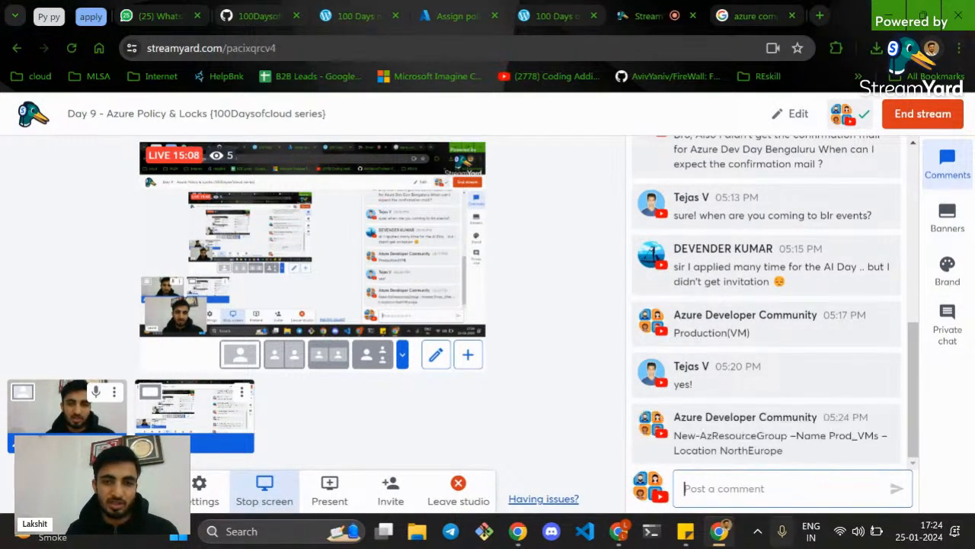
{"action": "left_click", "coordinate": [758, 457]}
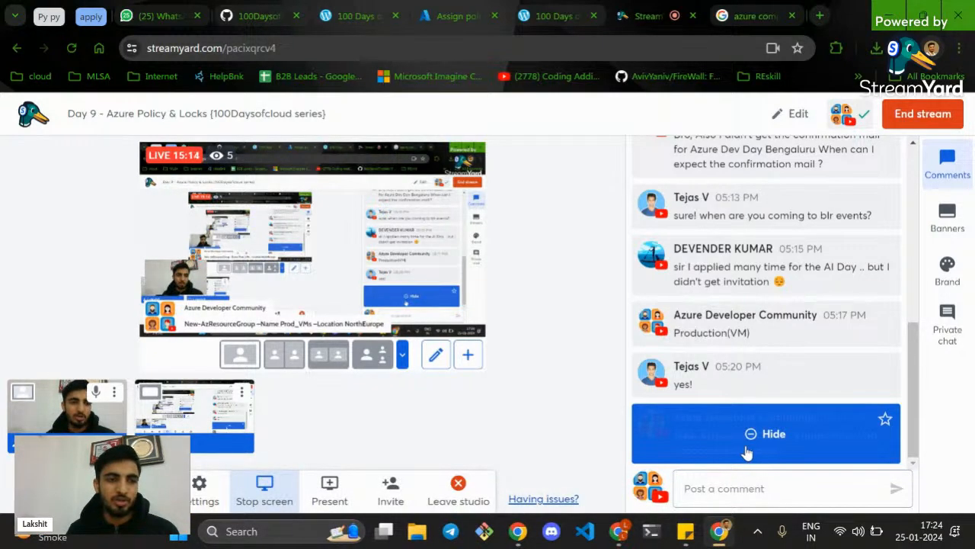
{"action": "left_click", "coordinate": [750, 450]}
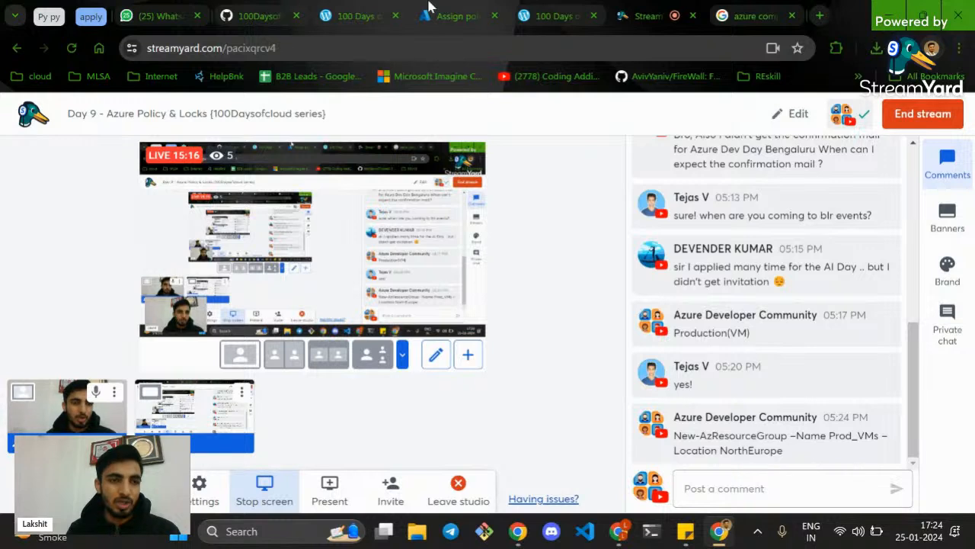
Switch to the Azure portal and set the policy assignment's scope to the Pay-As-You-Go subscription and the prodone resource group
{"action": "mouse_move", "coordinate": [703, 395]}
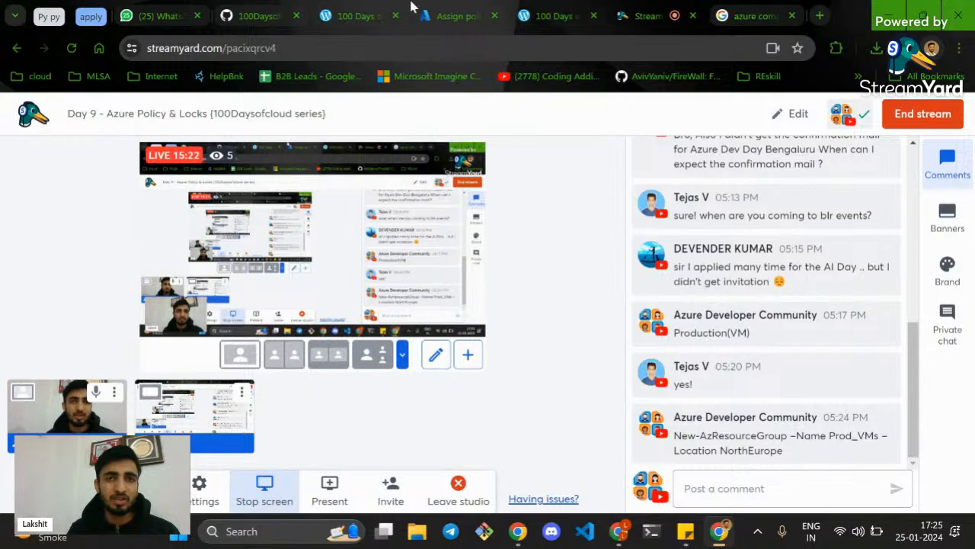
{"action": "left_click", "coordinate": [446, 9]}
{"action": "scroll", "coordinate": [338, 313], "scroll_direction": "down", "scroll_amount": 1}
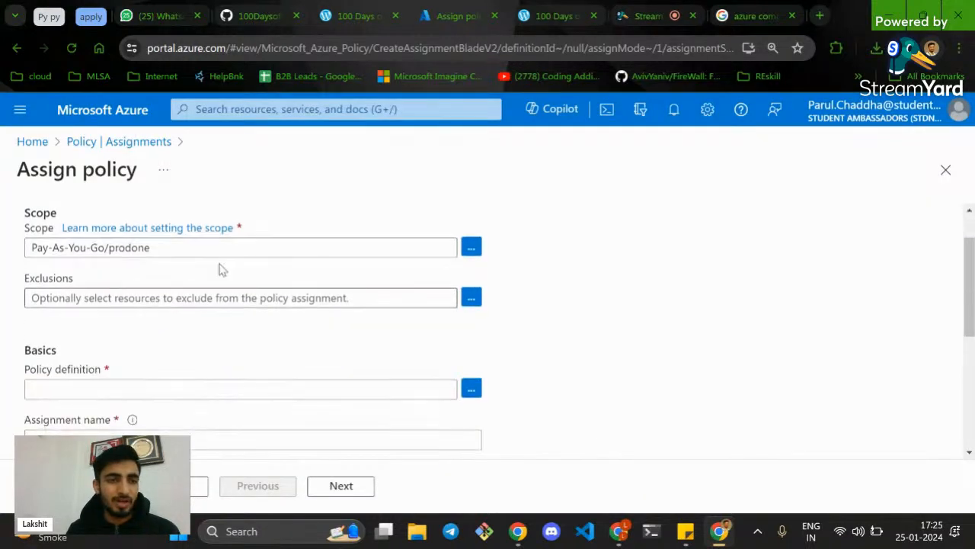
{"action": "triple_click", "coordinate": [152, 253]}
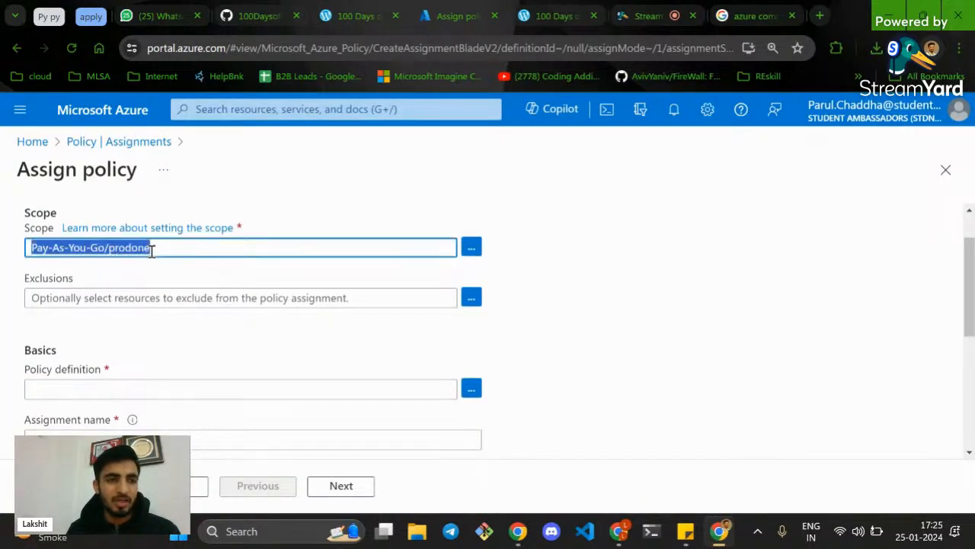
{"action": "left_click", "coordinate": [92, 255]}
{"action": "triple_click", "coordinate": [117, 247]}
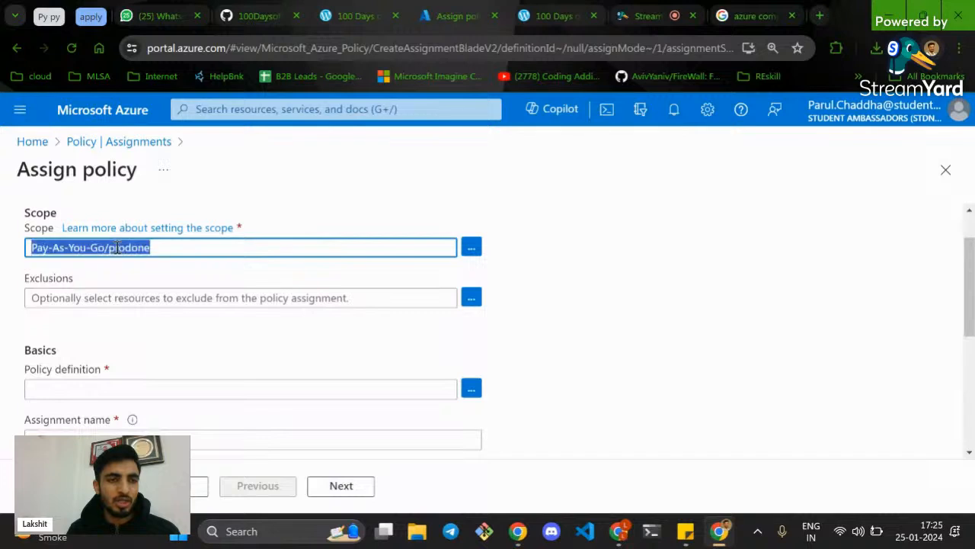
{"action": "scroll", "coordinate": [241, 259], "scroll_direction": "down", "scroll_amount": 1}
{"action": "left_click", "coordinate": [308, 316]}
{"action": "scroll", "coordinate": [385, 310], "scroll_direction": "up", "scroll_amount": 2}
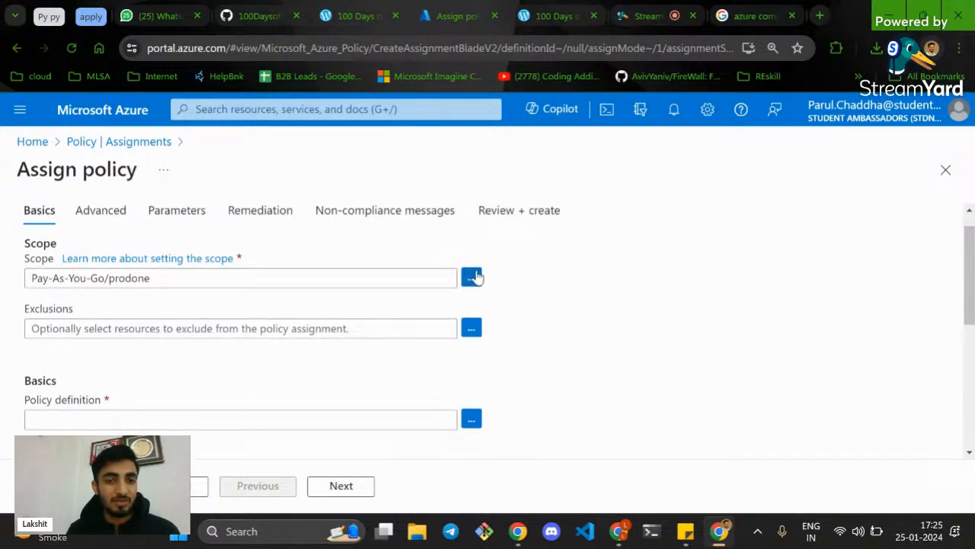
{"action": "left_click", "coordinate": [472, 277]}
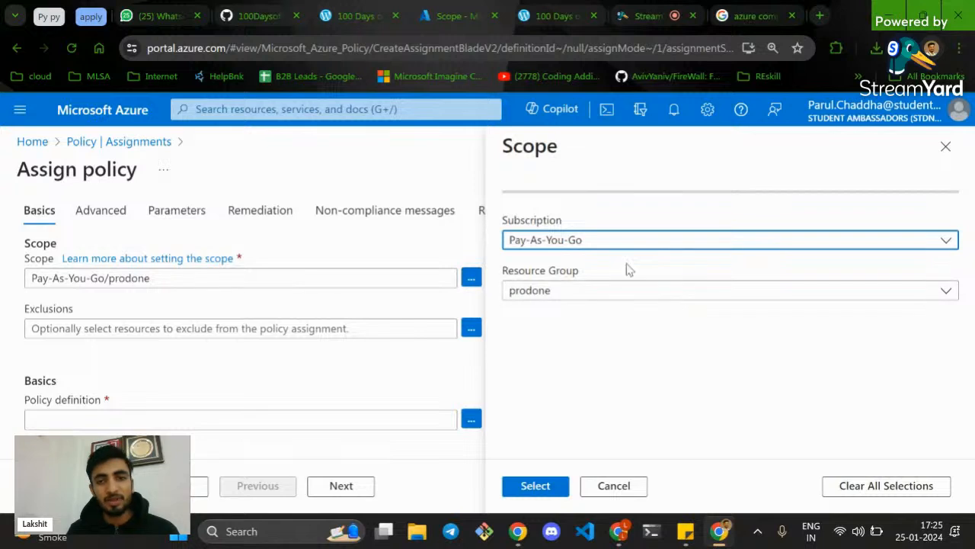
{"action": "left_click", "coordinate": [595, 288]}
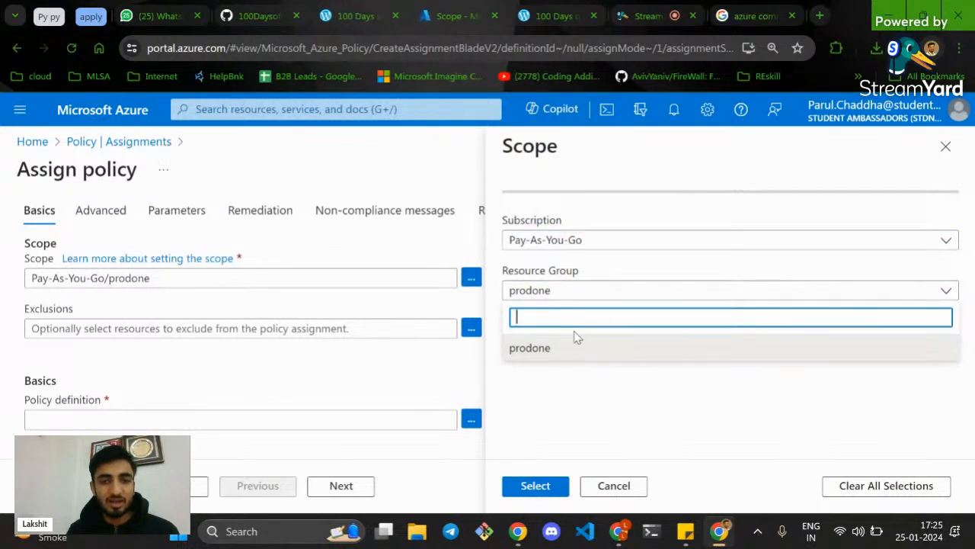
{"action": "left_click", "coordinate": [570, 349]}
{"action": "left_click", "coordinate": [544, 491]}
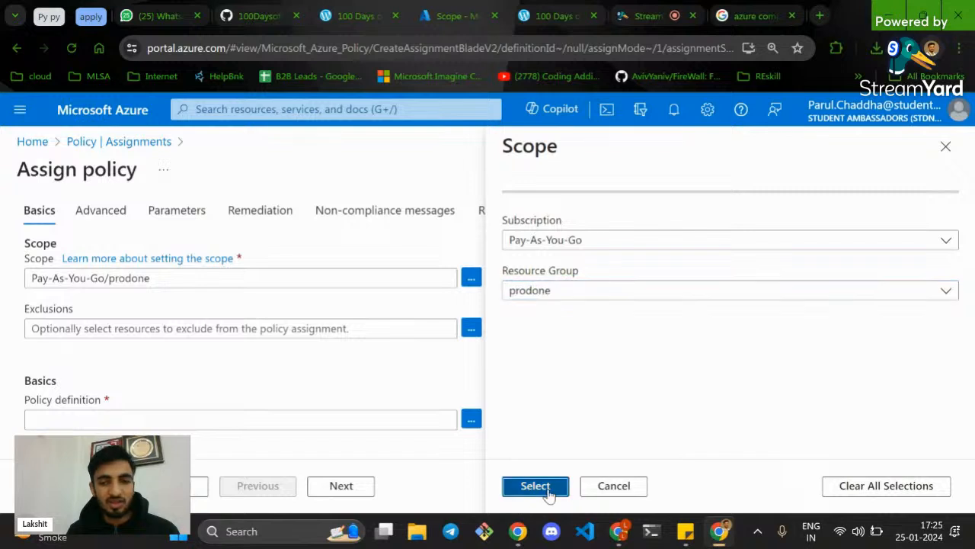
Open the resource exclusions selection for the policy assignment
{"action": "left_click_drag", "start_coordinate": [67, 314], "coordinate": [467, 358]}
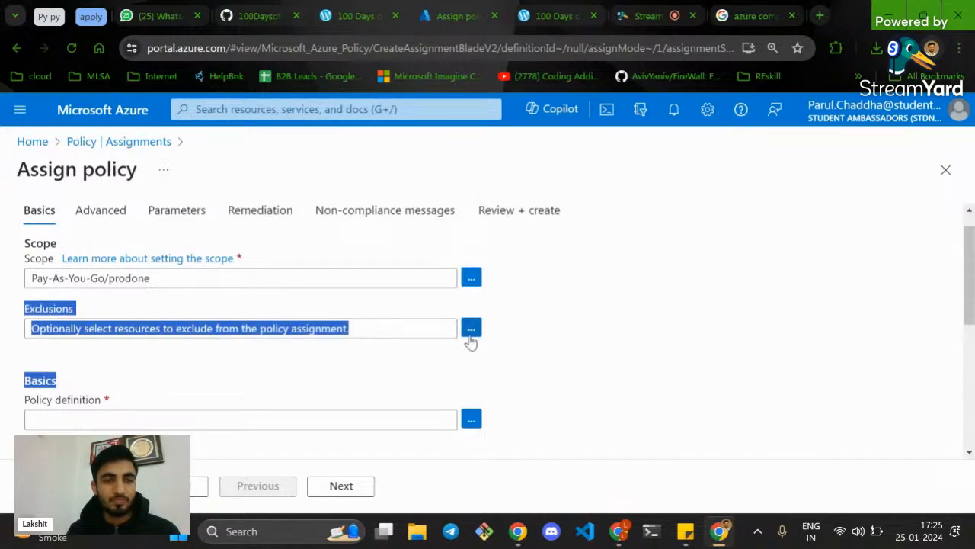
{"action": "left_click", "coordinate": [507, 357]}
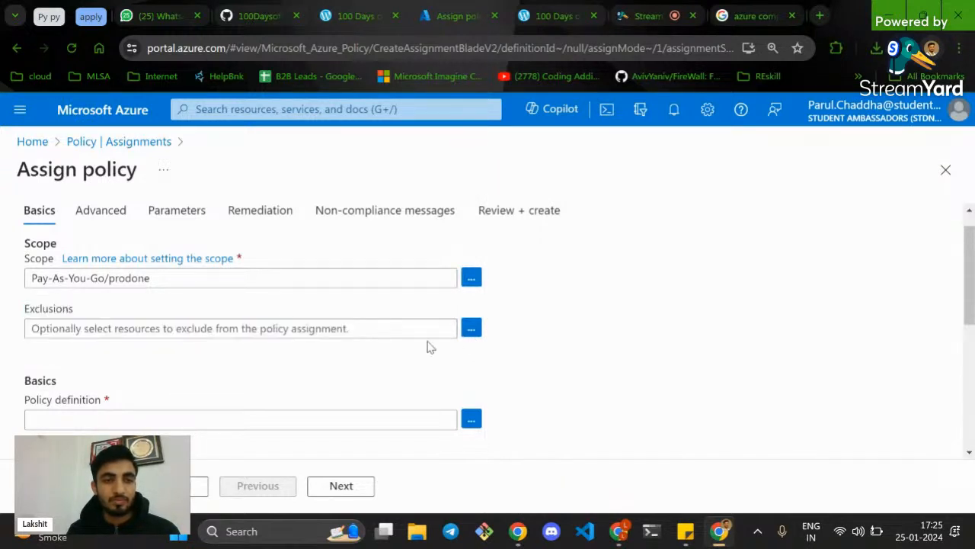
{"action": "left_click", "coordinate": [472, 328]}
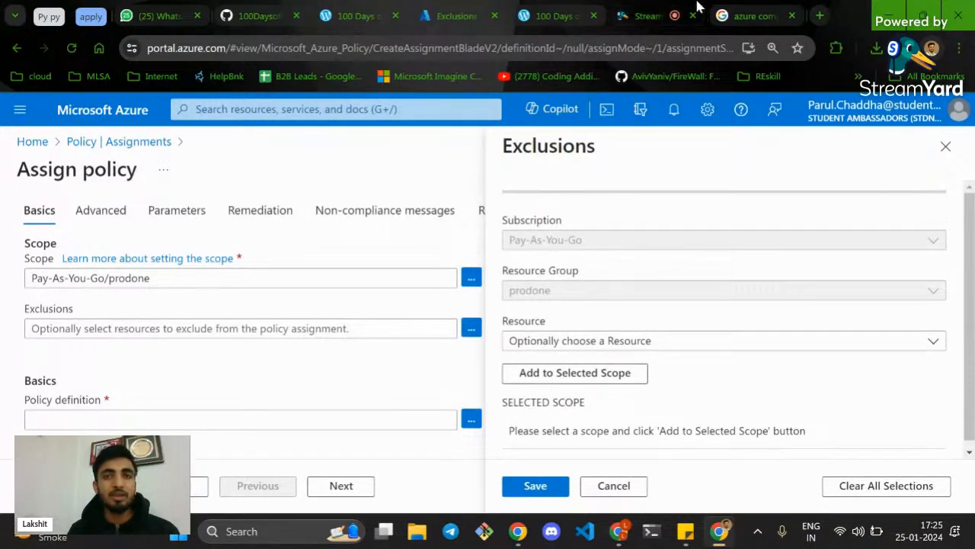
{"action": "left_click", "coordinate": [100, 332]}
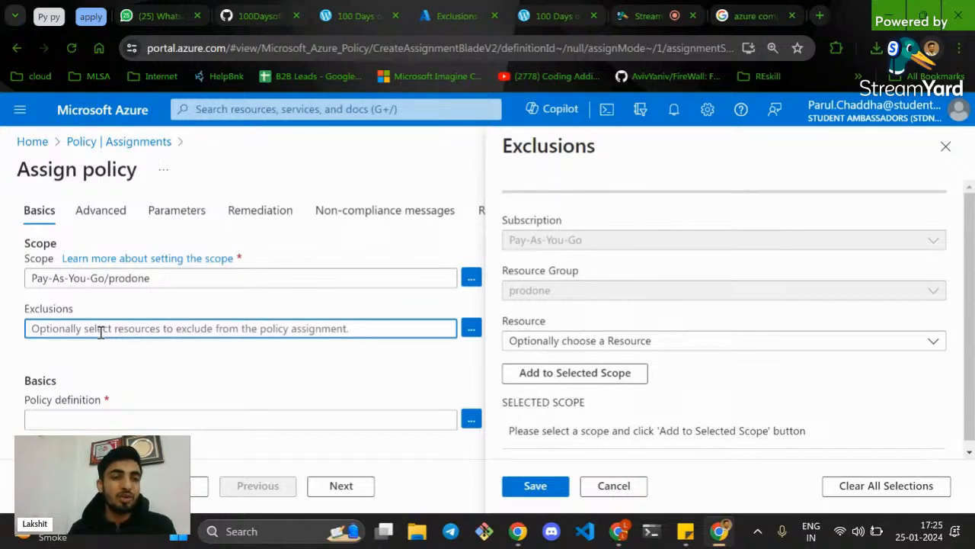
Switch to the StreamYard studio and check the viewer comments
{"action": "left_click", "coordinate": [653, 16]}
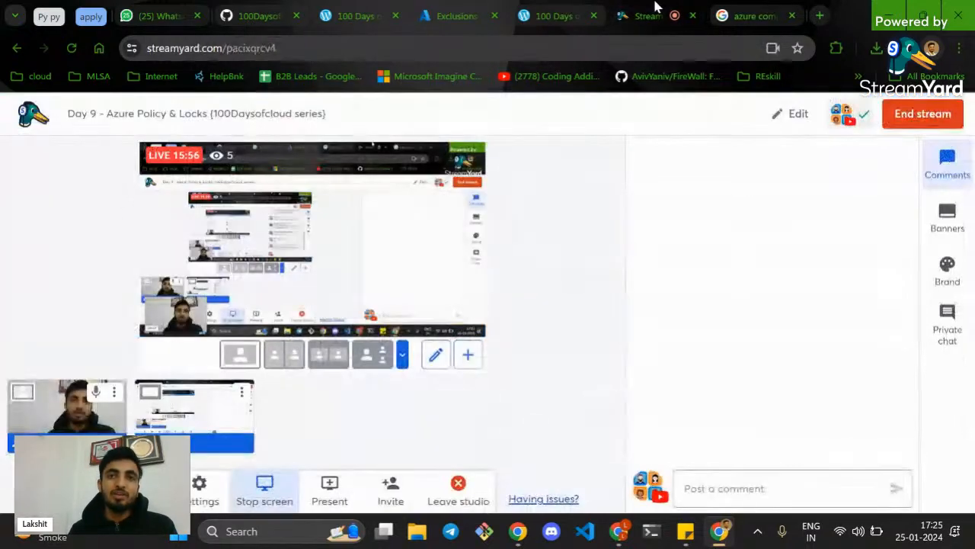
{"action": "left_click", "coordinate": [745, 482]}
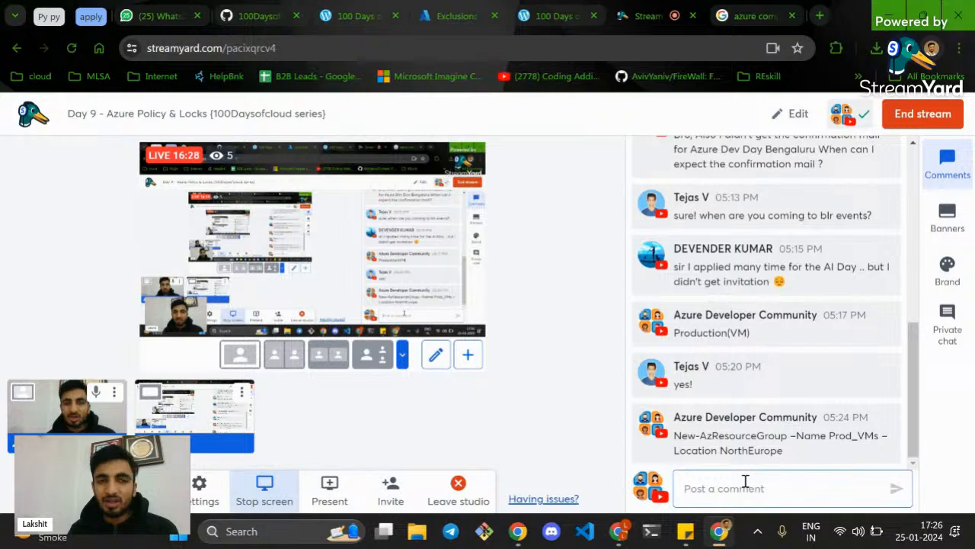
{"action": "left_click", "coordinate": [745, 481]}
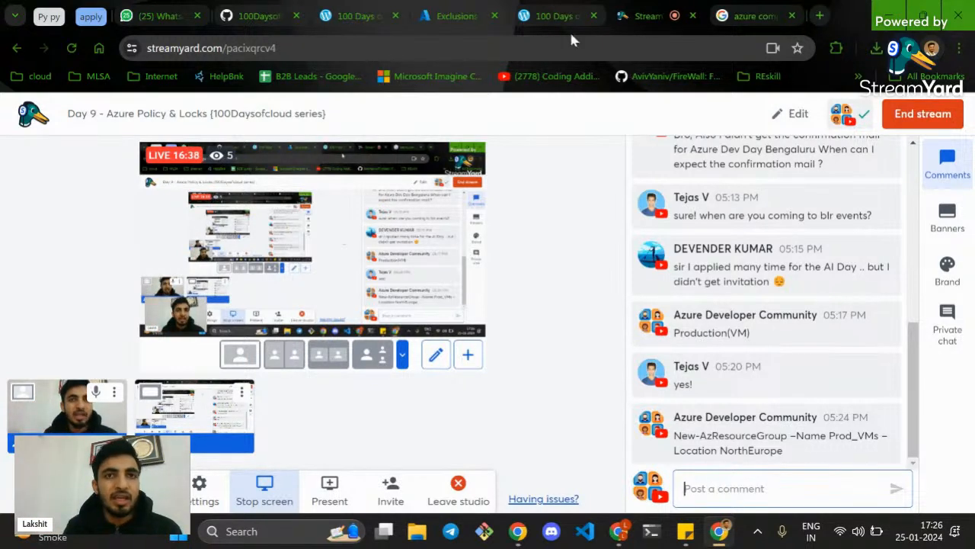
Switch to the Azure portal and check which resources in the prodone group are available to exclude from the policy
{"action": "left_click", "coordinate": [452, 10]}
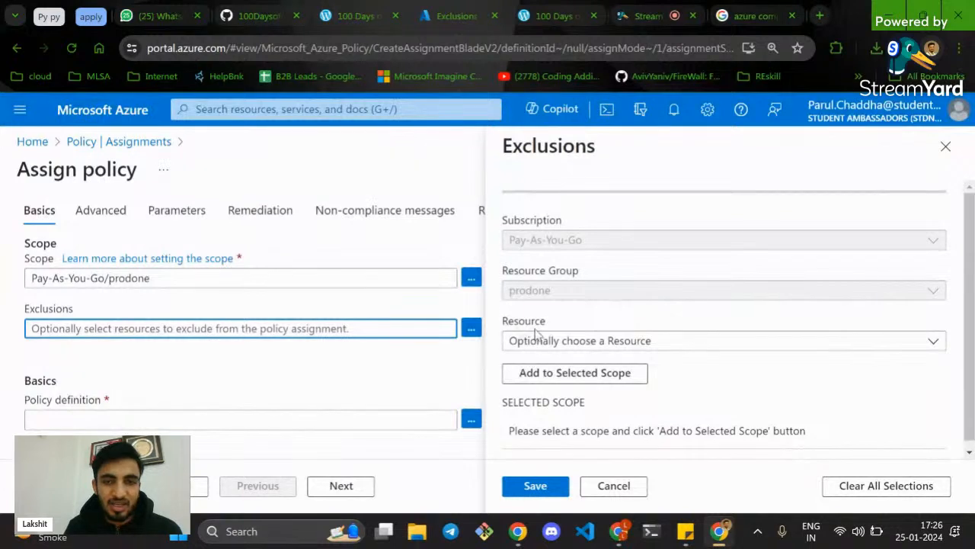
{"action": "scroll", "coordinate": [535, 334], "scroll_direction": "down", "scroll_amount": 1}
{"action": "left_click", "coordinate": [646, 340]}
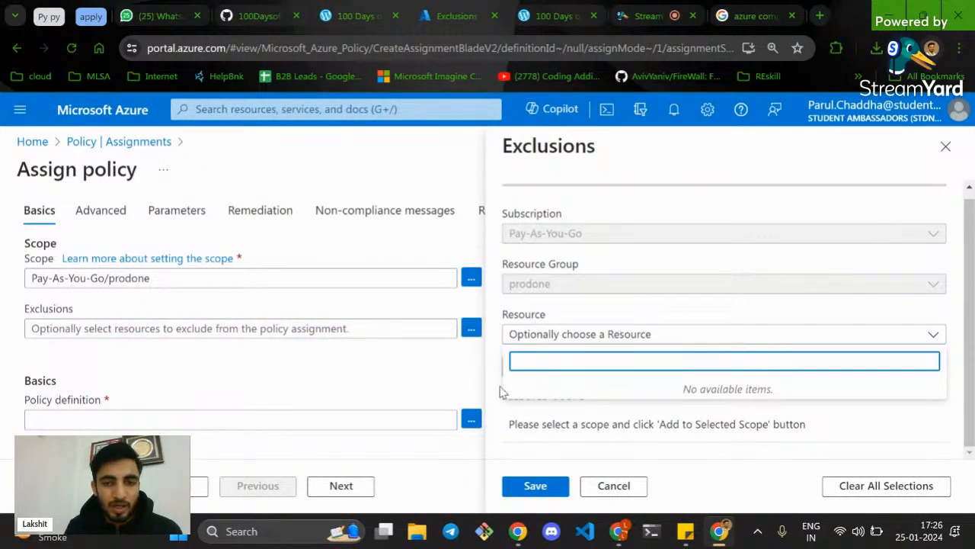
{"action": "key", "text": "Tab"}
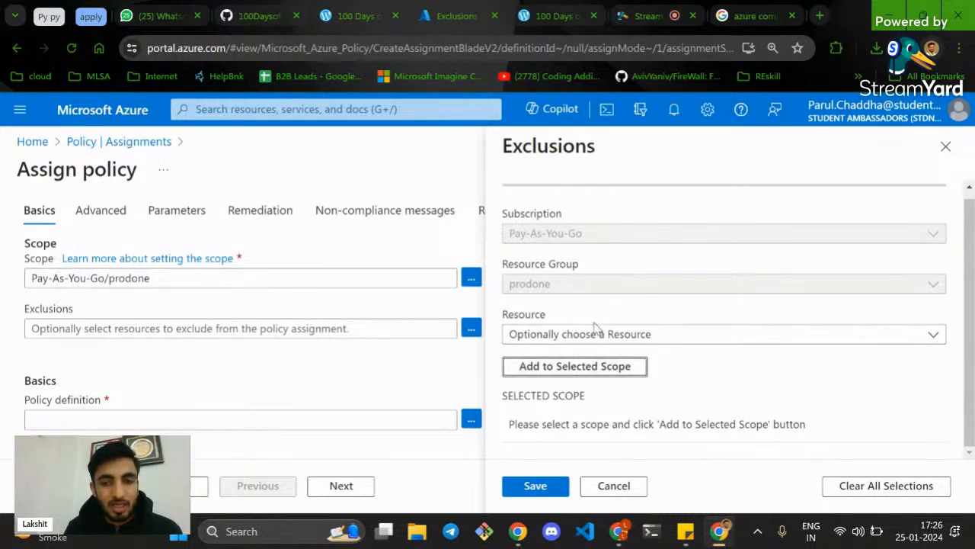
{"action": "left_click", "coordinate": [343, 183]}
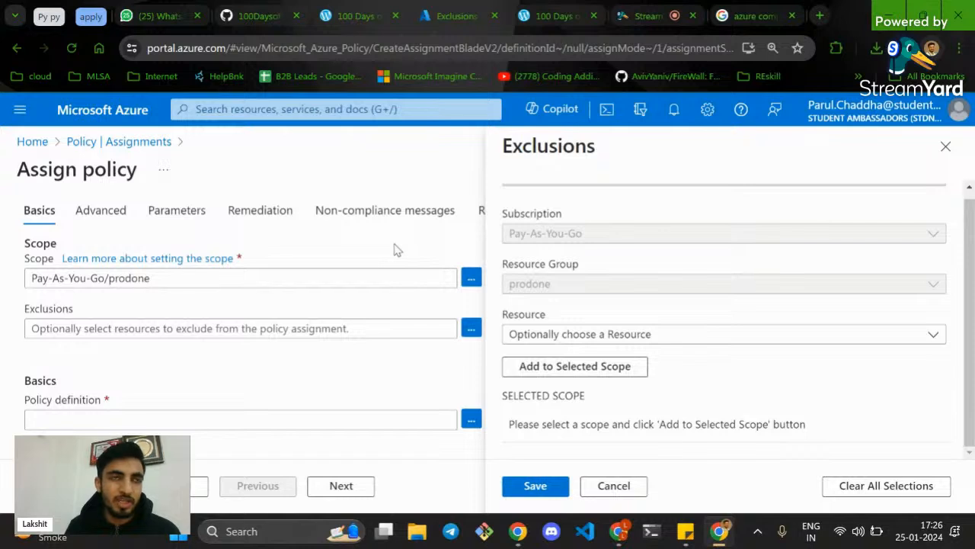
Check the available resources and save the policy assignment's exclusions without choosing any resource
{"action": "left_click", "coordinate": [572, 342]}
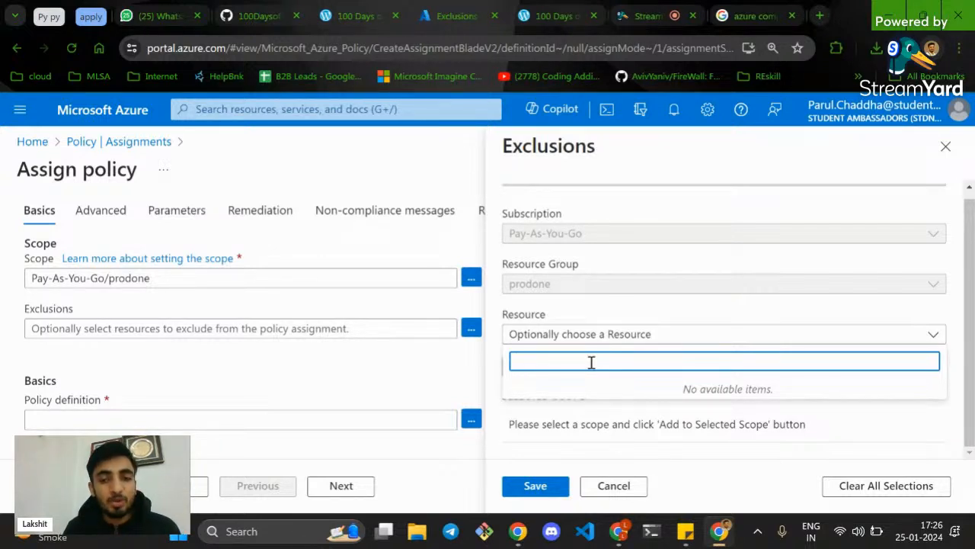
{"action": "left_click", "coordinate": [556, 489]}
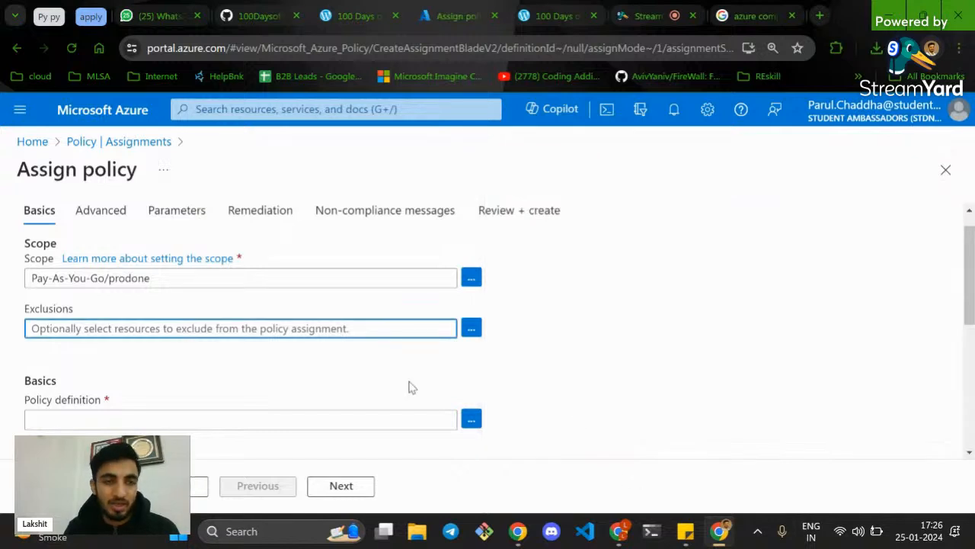
{"action": "double_click", "coordinate": [59, 311]}
{"action": "left_click", "coordinate": [238, 394]}
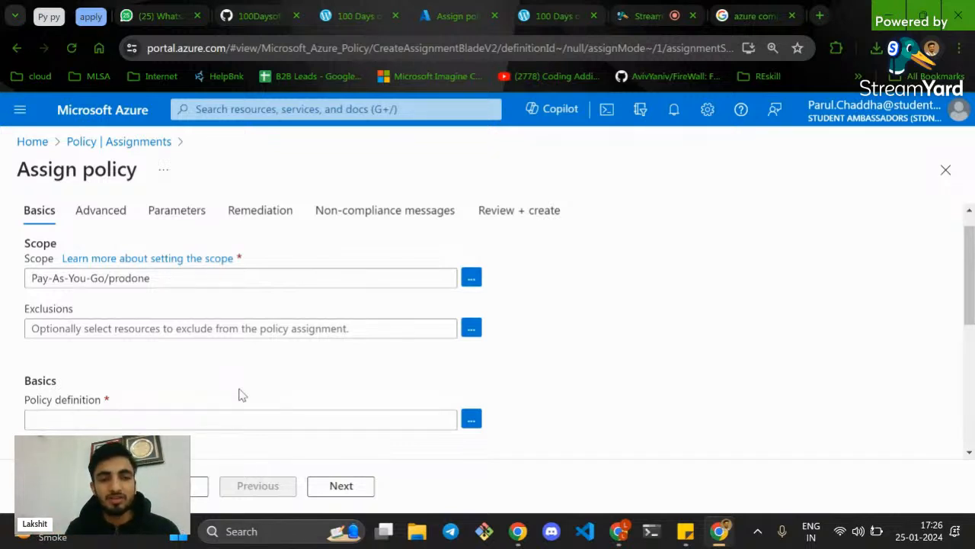
Open the policy definition selection and browse the available built-in definitions and their categories
{"action": "scroll", "coordinate": [238, 394], "scroll_direction": "down", "scroll_amount": 1}
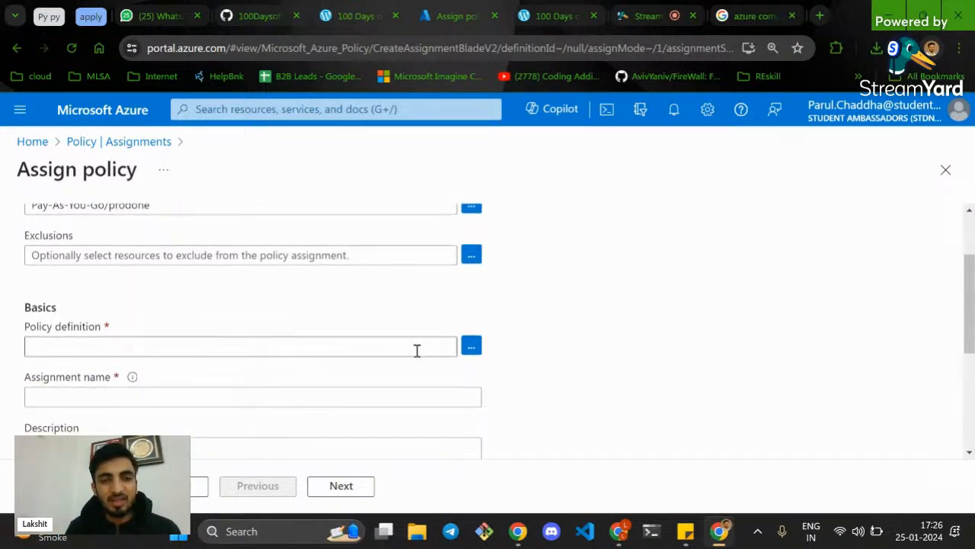
{"action": "left_click", "coordinate": [471, 351]}
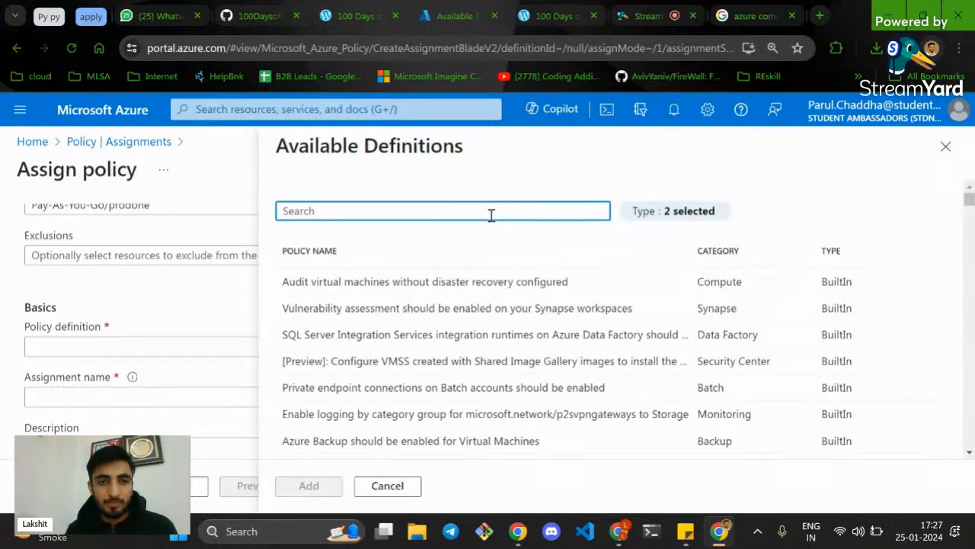
{"action": "scroll", "coordinate": [661, 377], "scroll_direction": "down", "scroll_amount": 10}
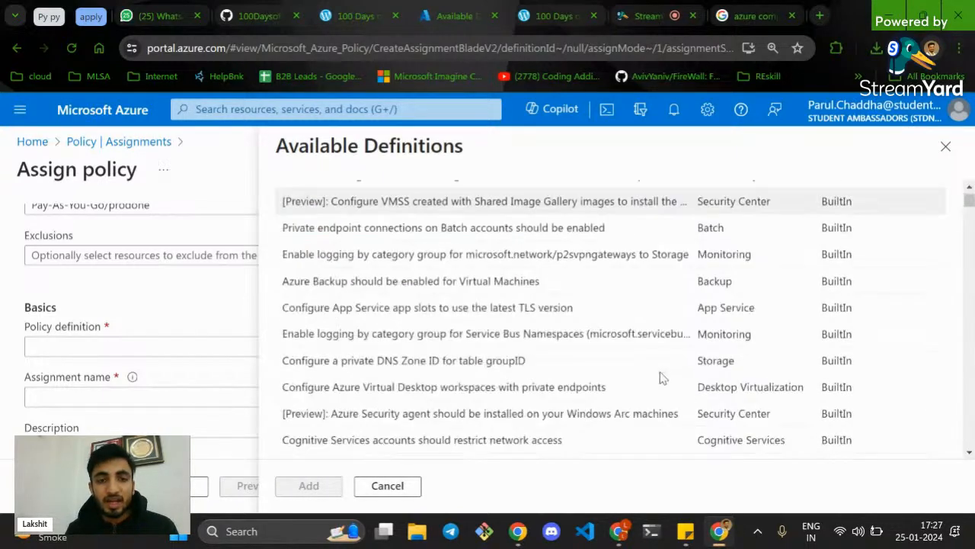
{"action": "scroll", "coordinate": [661, 377], "scroll_direction": "down", "scroll_amount": 3}
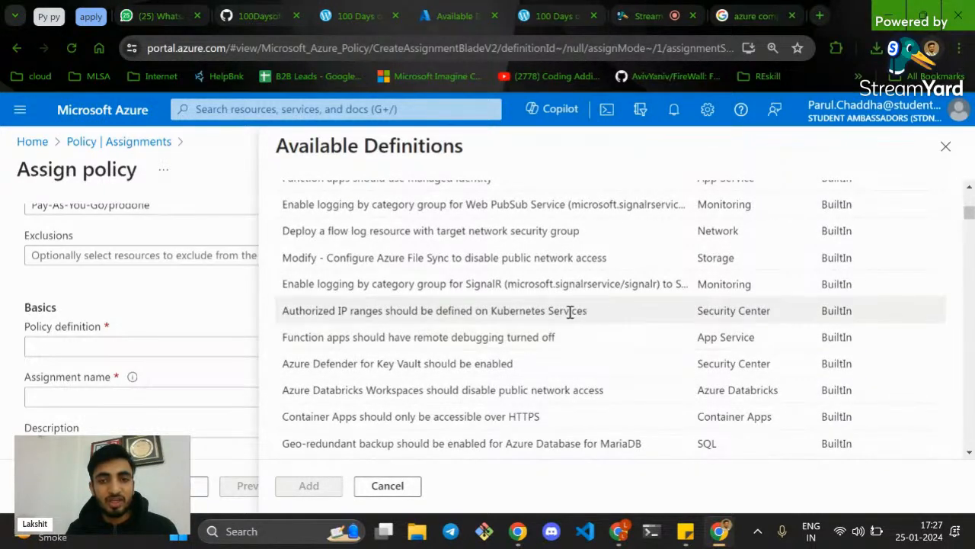
{"action": "scroll", "coordinate": [573, 313], "scroll_direction": "down", "scroll_amount": 1}
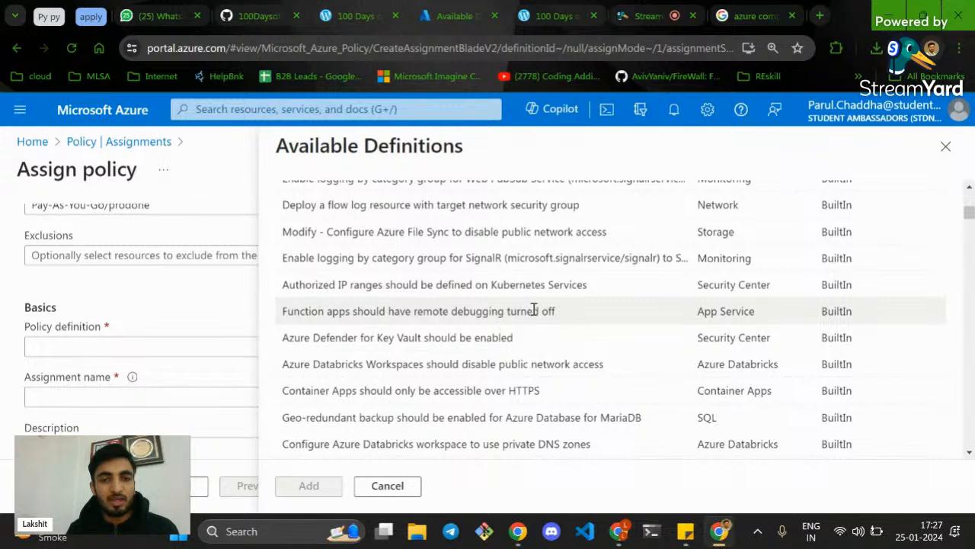
{"action": "scroll", "coordinate": [405, 315], "scroll_direction": "down", "scroll_amount": 6}
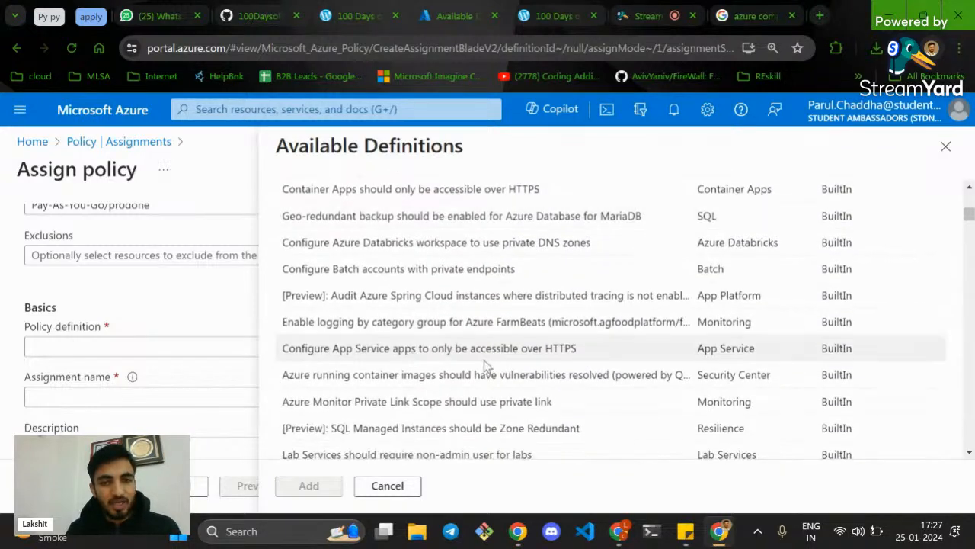
{"action": "scroll", "coordinate": [435, 357], "scroll_direction": "down", "scroll_amount": 3}
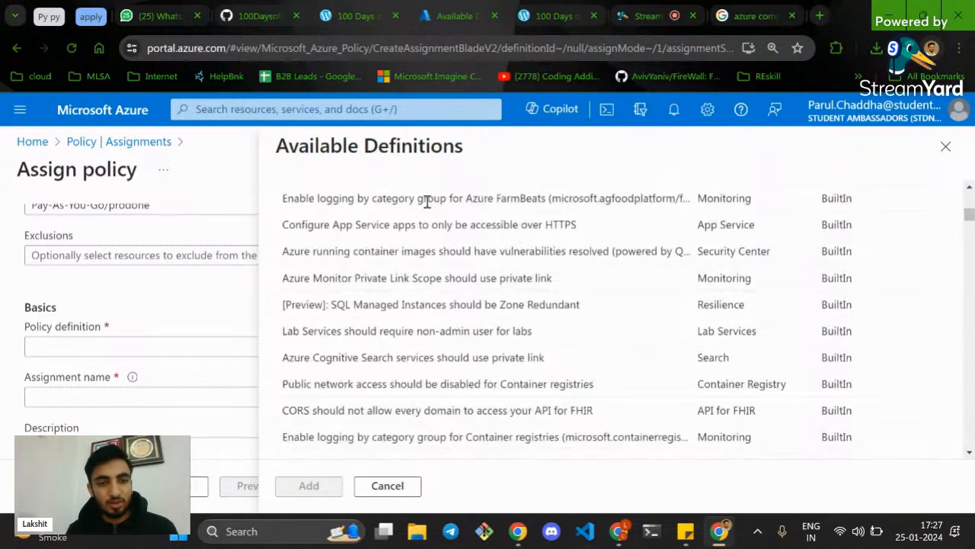
{"action": "mouse_move", "coordinate": [435, 356]}
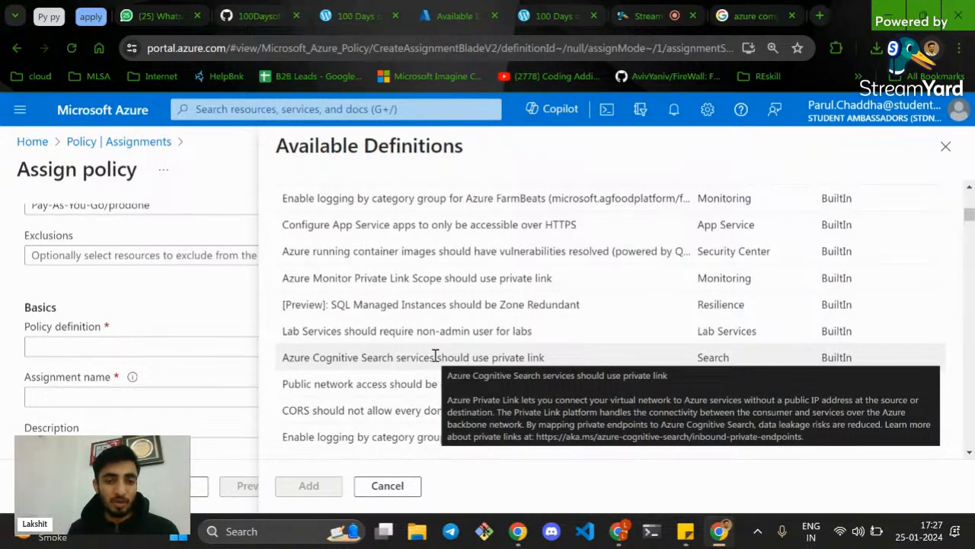
{"action": "scroll", "coordinate": [435, 355], "scroll_direction": "down", "scroll_amount": 10}
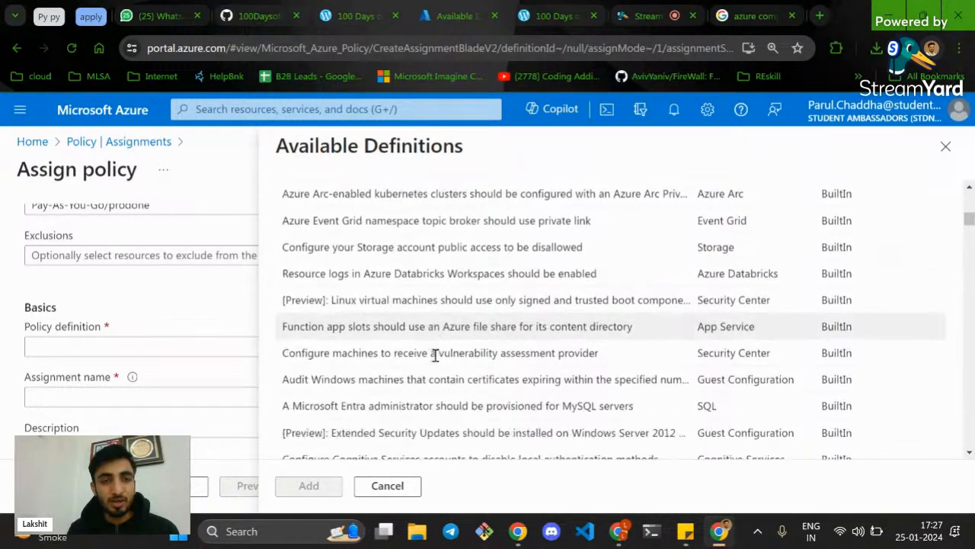
{"action": "scroll", "coordinate": [435, 355], "scroll_direction": "down", "scroll_amount": 6}
Switch to the StreamYard studio, show only the camera on stream, and restore the picture-in-picture layout
{"action": "left_click", "coordinate": [649, 15]}
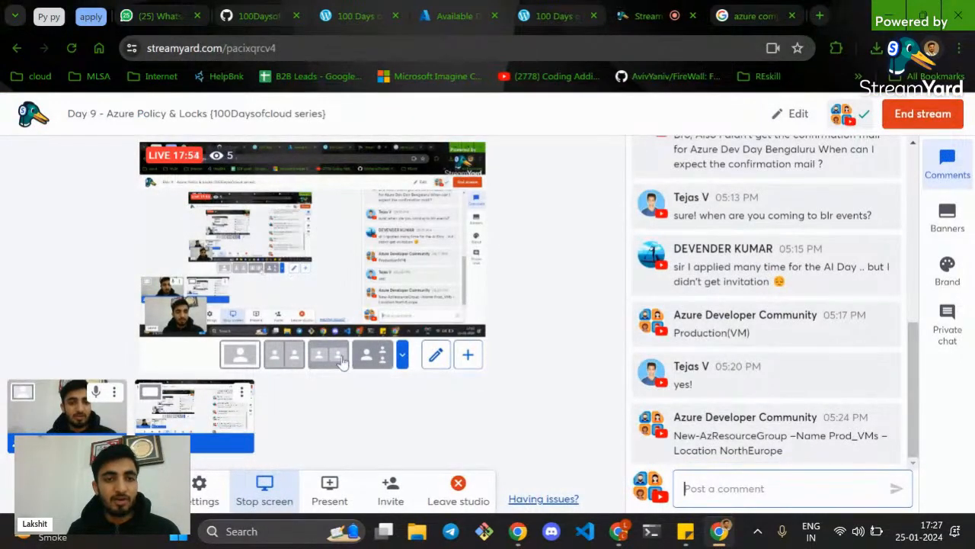
{"action": "left_click", "coordinate": [240, 354]}
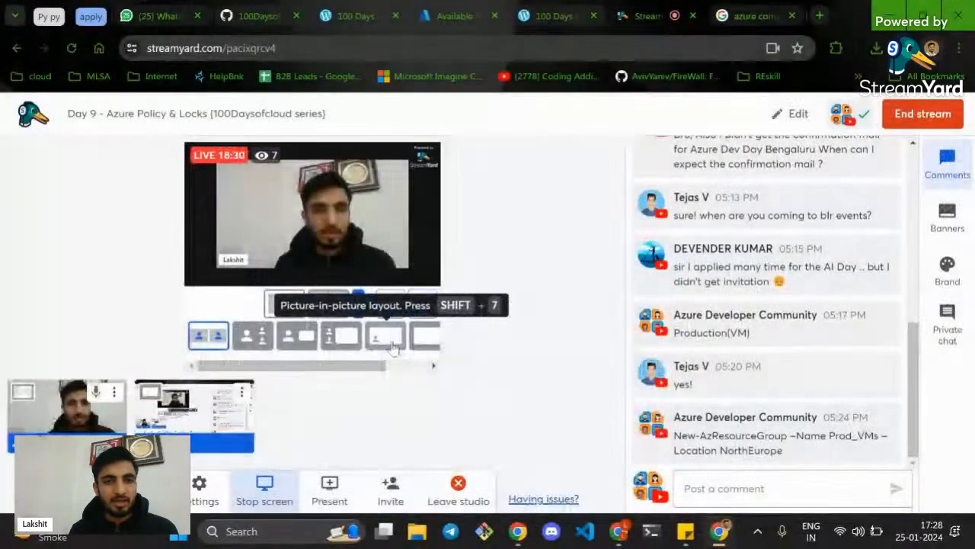
{"action": "left_click", "coordinate": [389, 341]}
{"action": "left_click", "coordinate": [358, 303]}
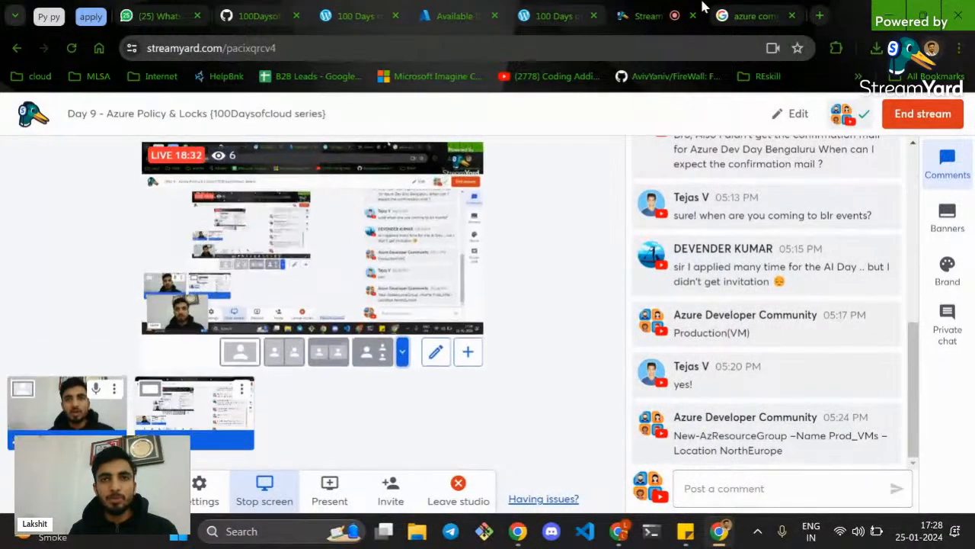
Switch to the Azure portal, search the available definitions for "location" and add Allowed locations as the policy definition
{"action": "left_click", "coordinate": [476, 14]}
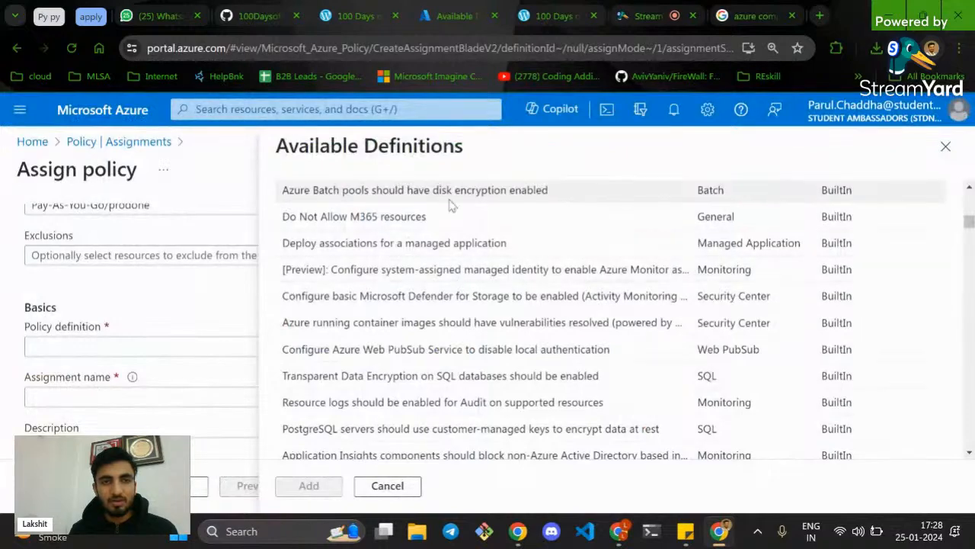
{"action": "scroll", "coordinate": [451, 204], "scroll_direction": "down", "scroll_amount": 5}
{"action": "scroll", "coordinate": [451, 204], "scroll_direction": "up", "scroll_amount": 5}
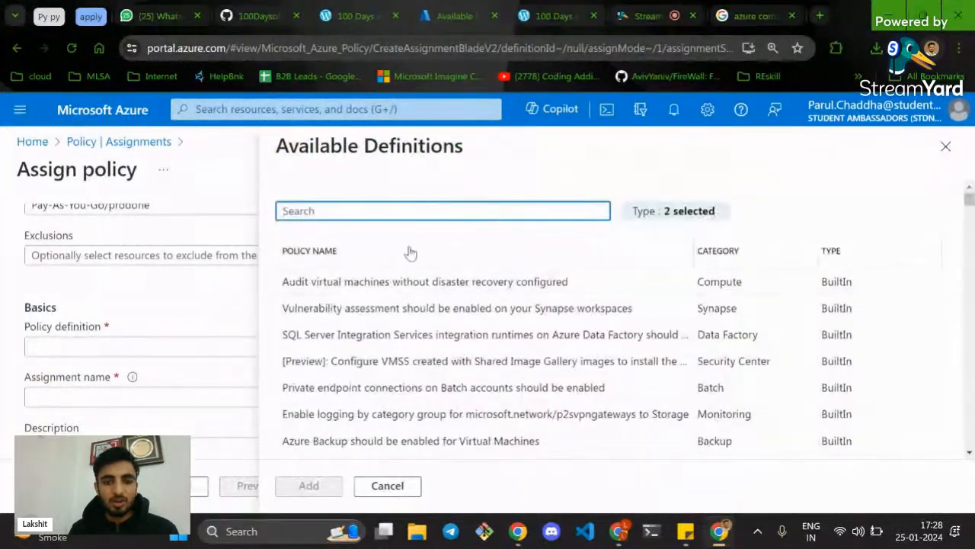
{"action": "type", "text": "ion"}
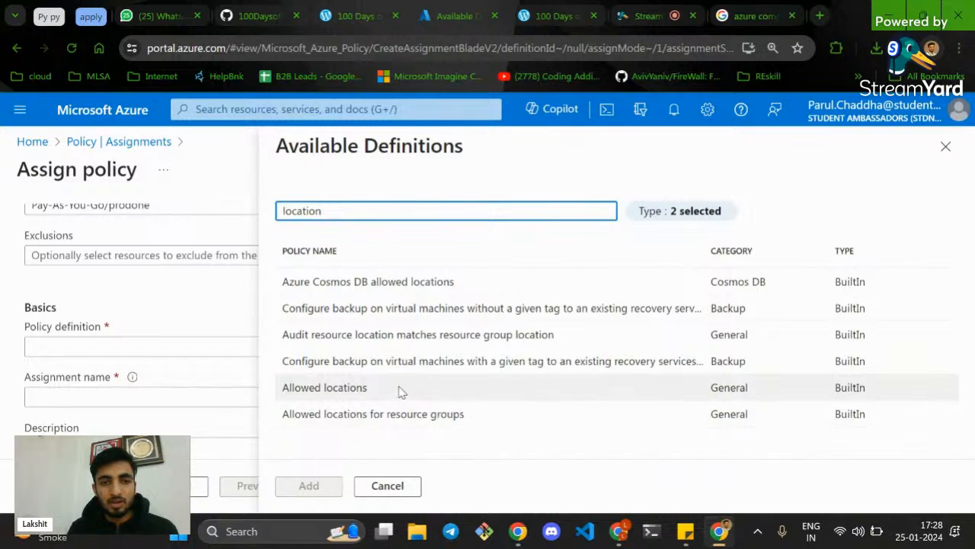
{"action": "left_click", "coordinate": [401, 391]}
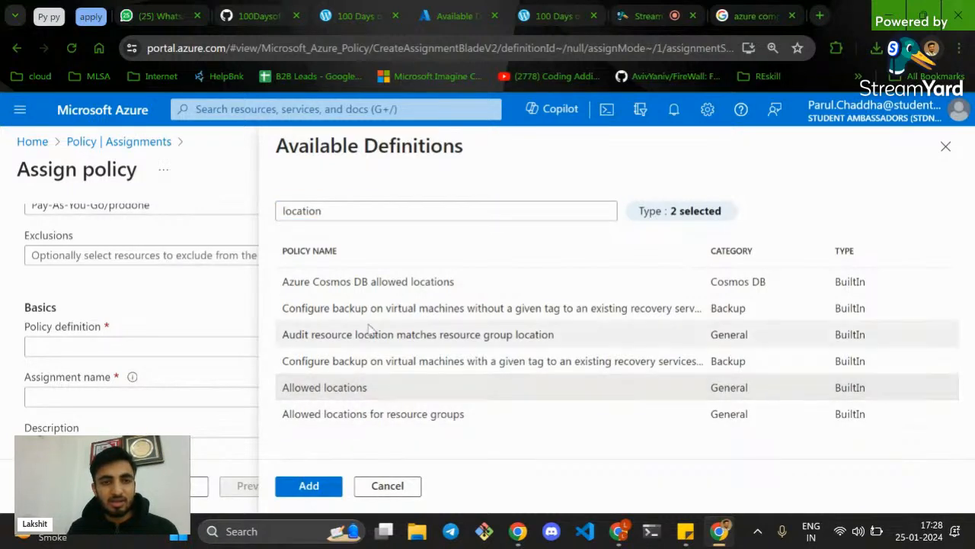
{"action": "left_click", "coordinate": [327, 489]}
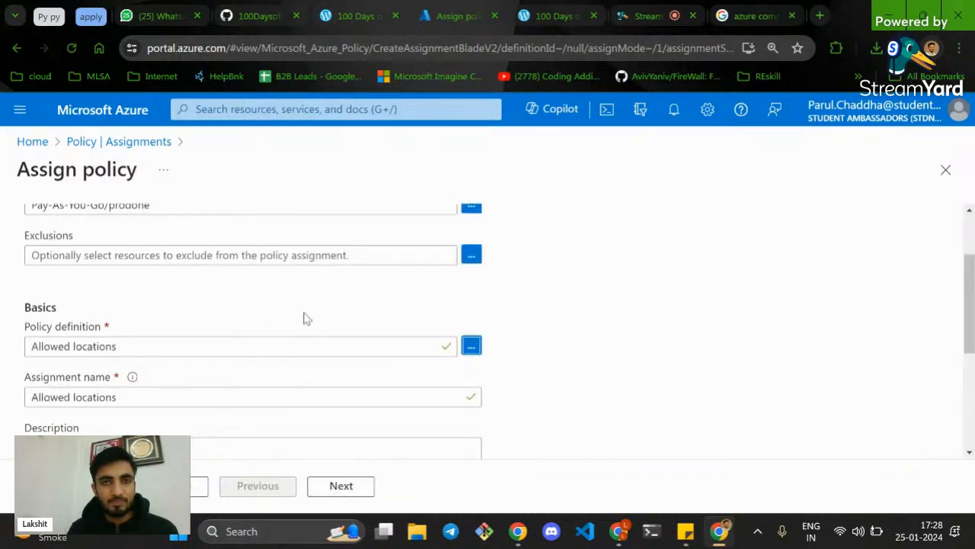
Switch to the sticky note, select the command New-AzResourceGroup –Name Prod_VMs –Location NorthEurope, and return to the Azure portal
{"action": "scroll", "coordinate": [303, 318], "scroll_direction": "up", "scroll_amount": 3}
{"action": "left_click", "coordinate": [686, 530]}
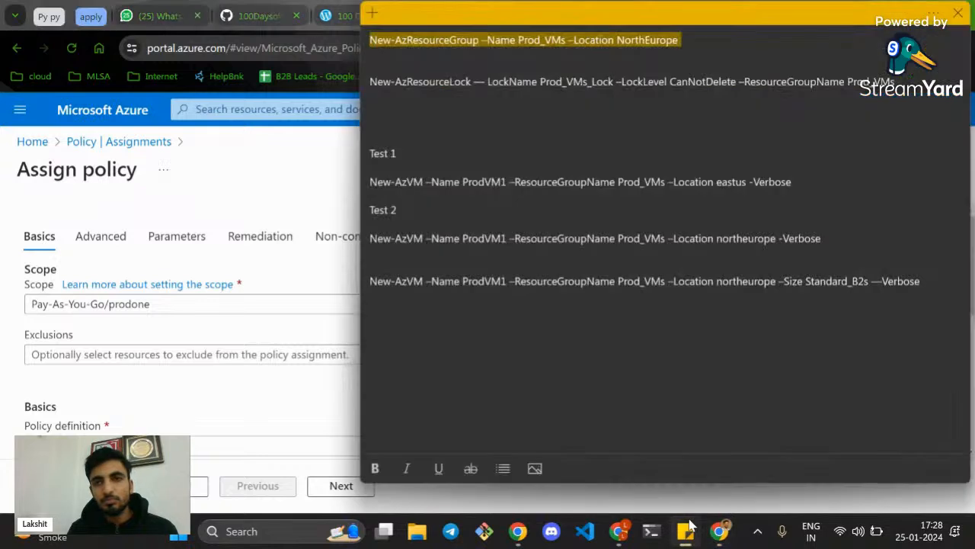
{"action": "triple_click", "coordinate": [697, 83]}
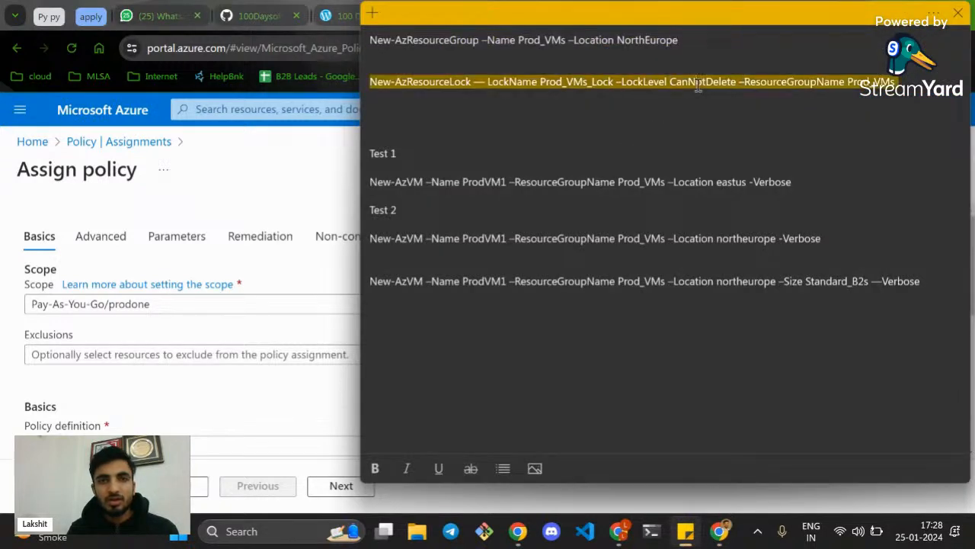
{"action": "left_click", "coordinate": [697, 86]}
{"action": "right_click", "coordinate": [697, 86]}
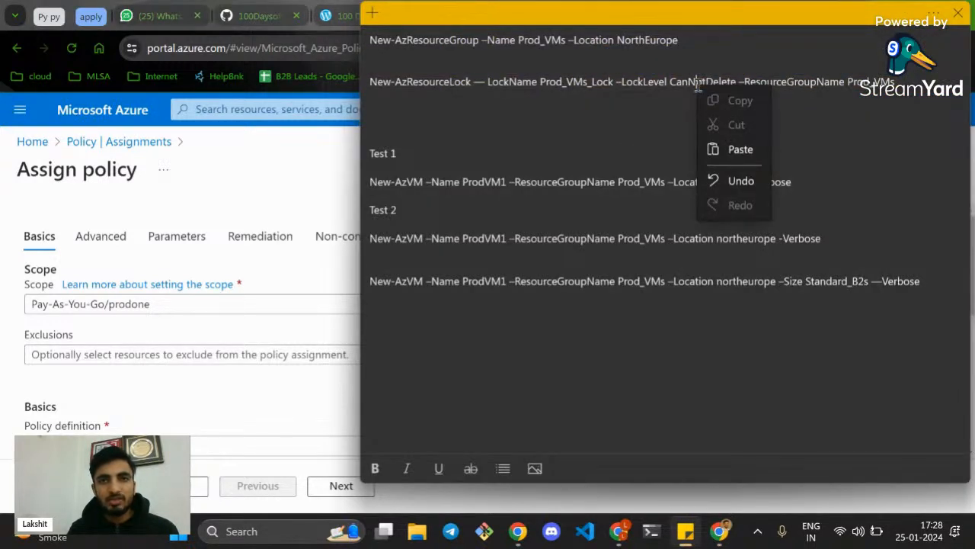
{"action": "left_click", "coordinate": [614, 40]}
{"action": "double_click", "coordinate": [614, 41]}
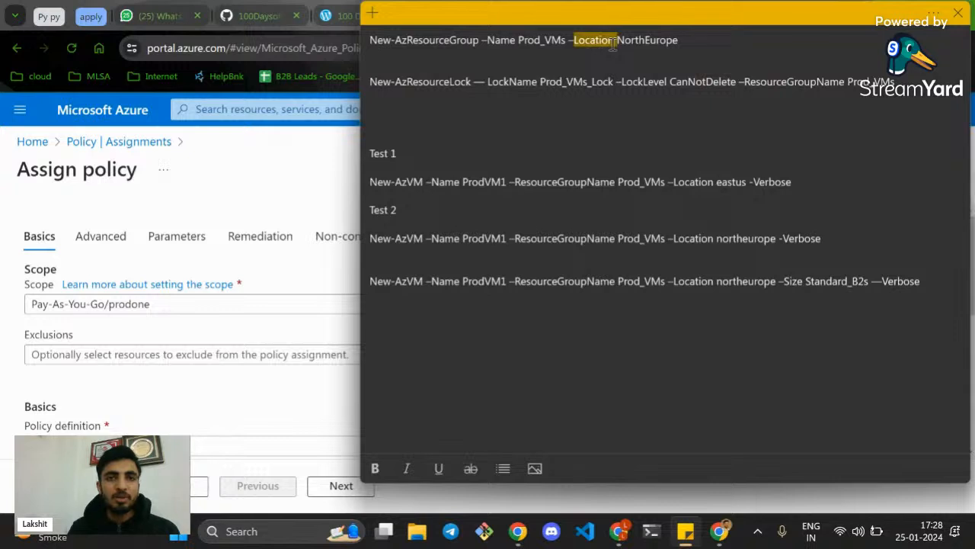
{"action": "triple_click", "coordinate": [612, 41]}
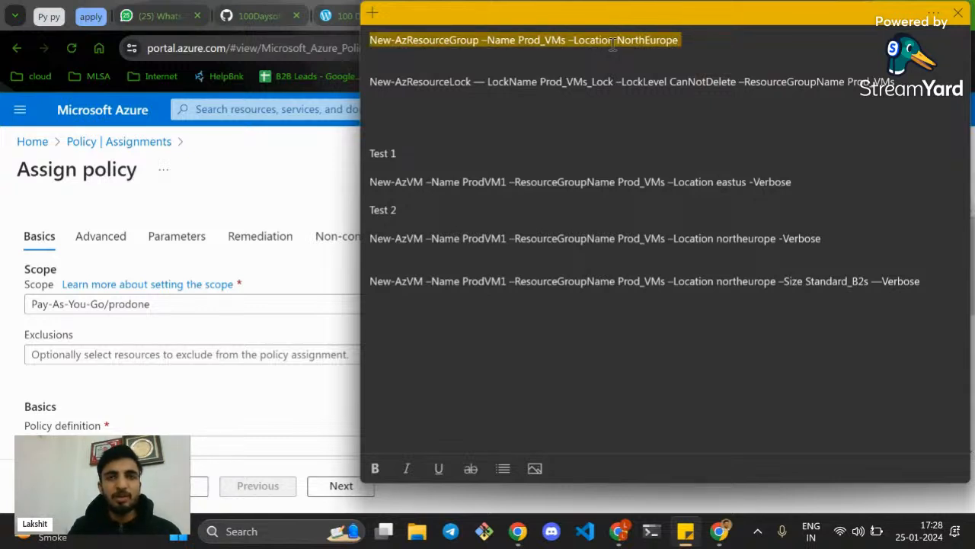
{"action": "left_click", "coordinate": [338, 157]}
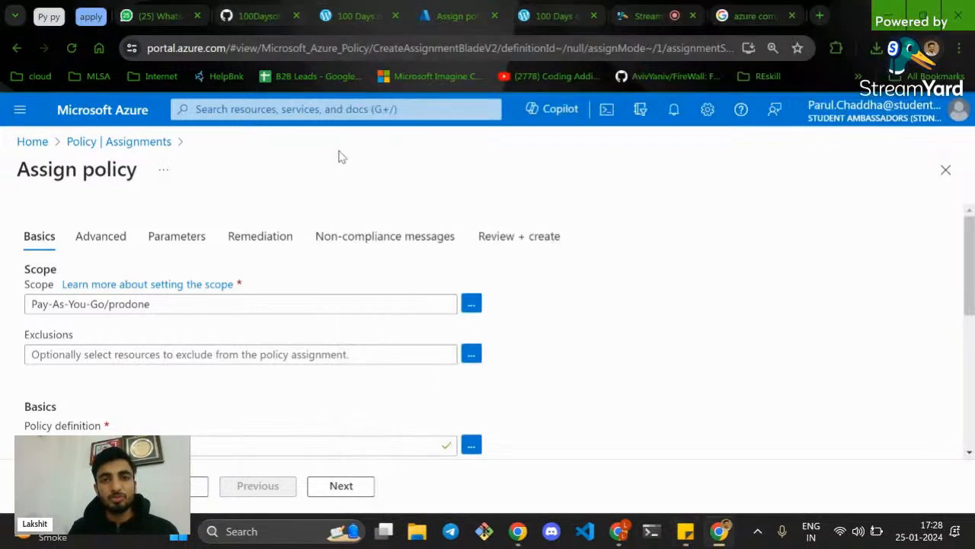
Open Azure Cloud Shell and create its storage in the Pay-As-You-Go subscription
{"action": "left_click", "coordinate": [607, 109]}
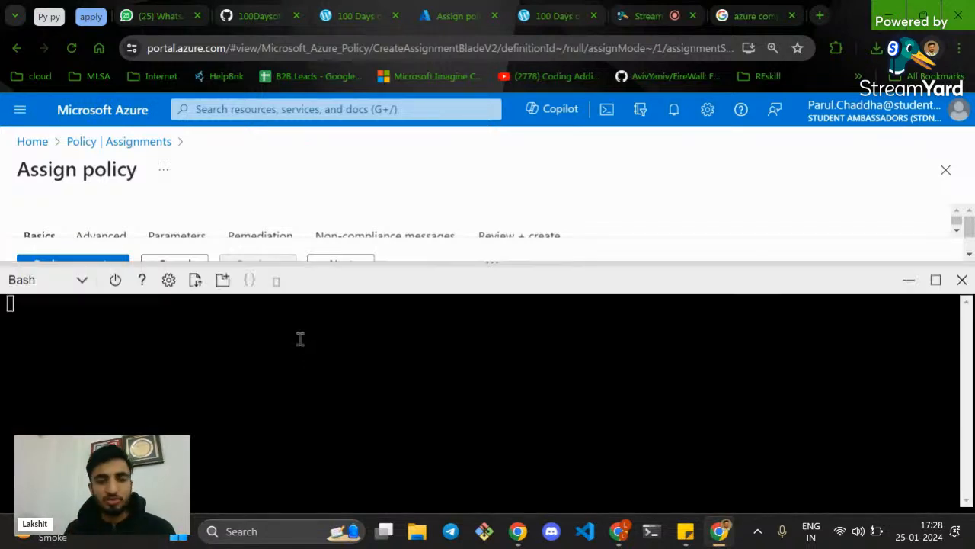
{"action": "left_click", "coordinate": [416, 476]}
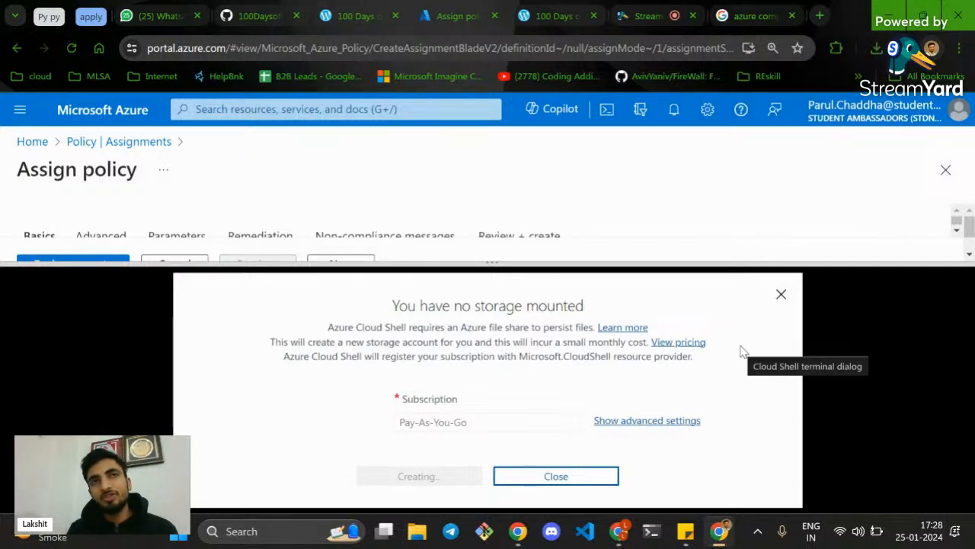
{"action": "triple_click", "coordinate": [545, 350]}
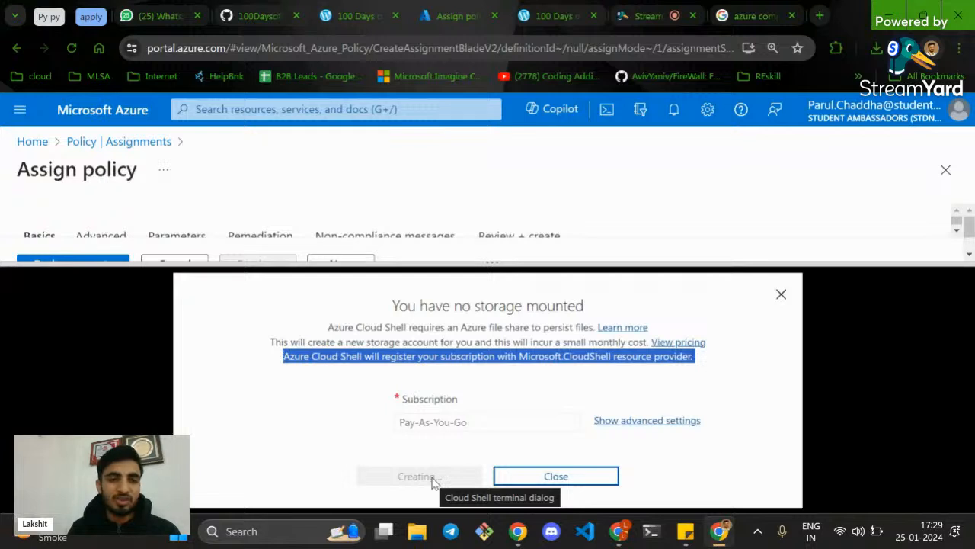
{"action": "left_click", "coordinate": [446, 450]}
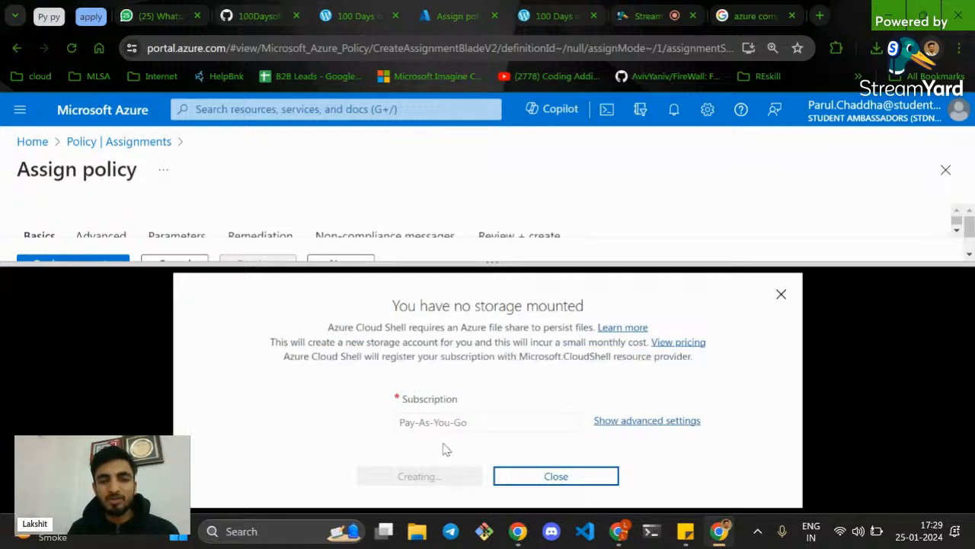
{"action": "triple_click", "coordinate": [473, 355]}
{"action": "double_click", "coordinate": [472, 355]}
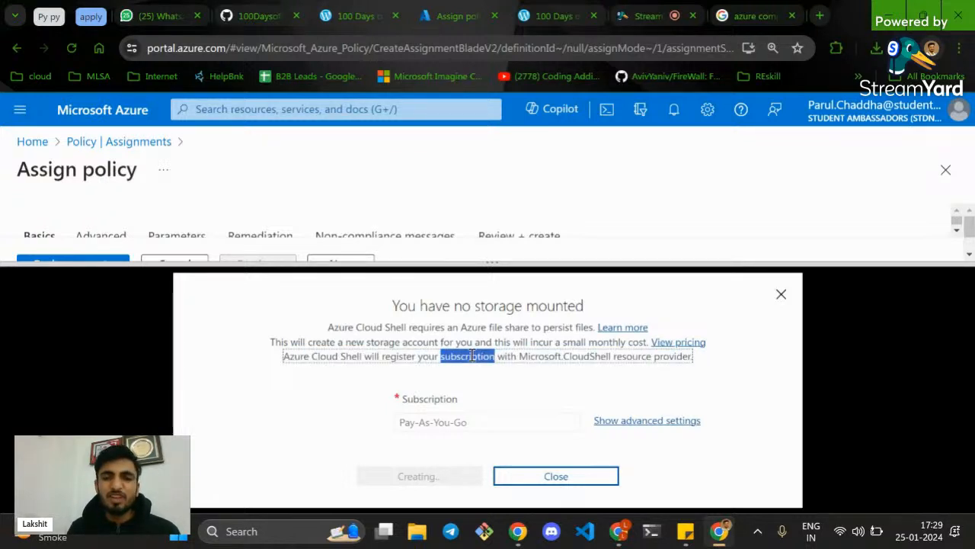
{"action": "left_click", "coordinate": [473, 356]}
{"action": "left_click", "coordinate": [507, 383]}
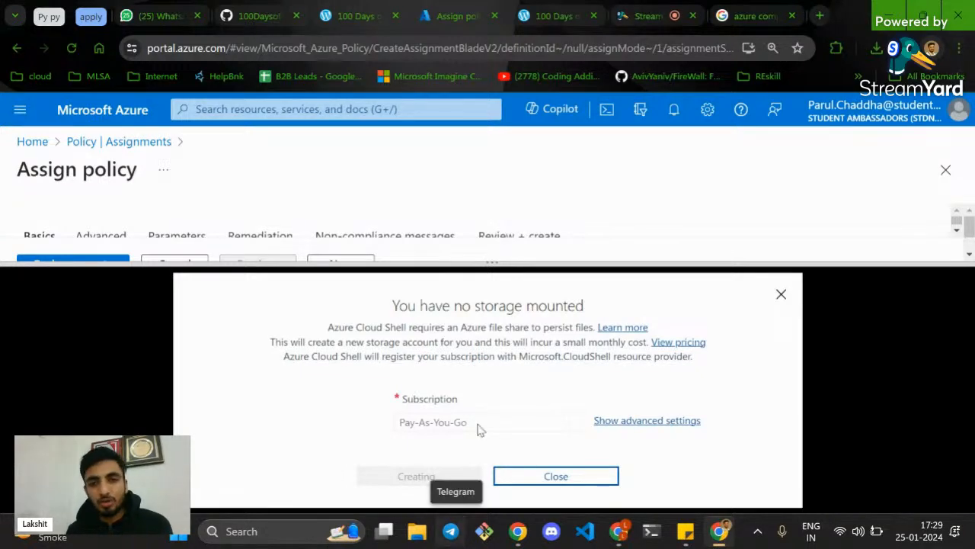
Switch to the StreamYard studio and show the comment containing the New-AzResourceGroup command on stream
{"action": "left_click", "coordinate": [680, 7]}
{"action": "left_click", "coordinate": [797, 438]}
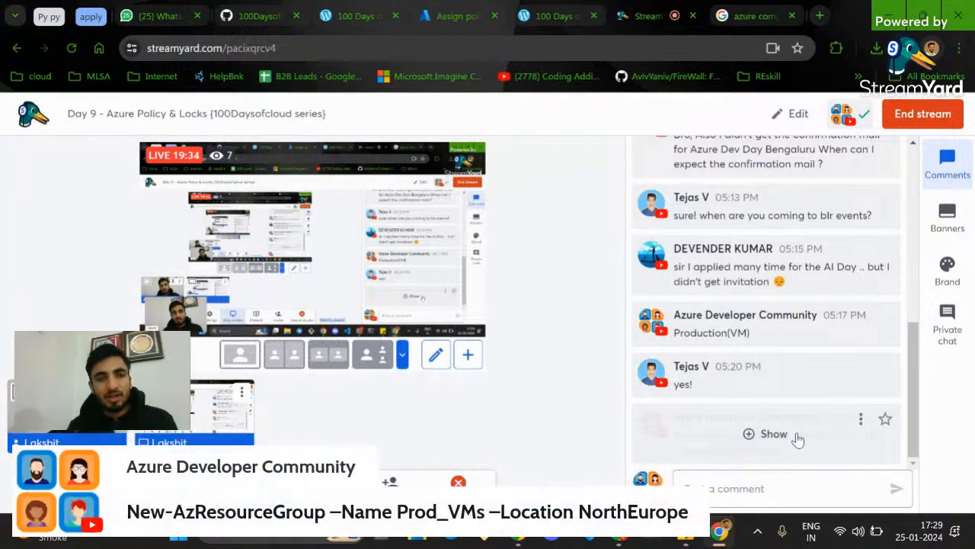
Switch to the sticky note, highlight the Name parameter in the New-AzResourceGroup command, and return to the StreamYard studio
{"action": "key", "text": "alt+Tab"}
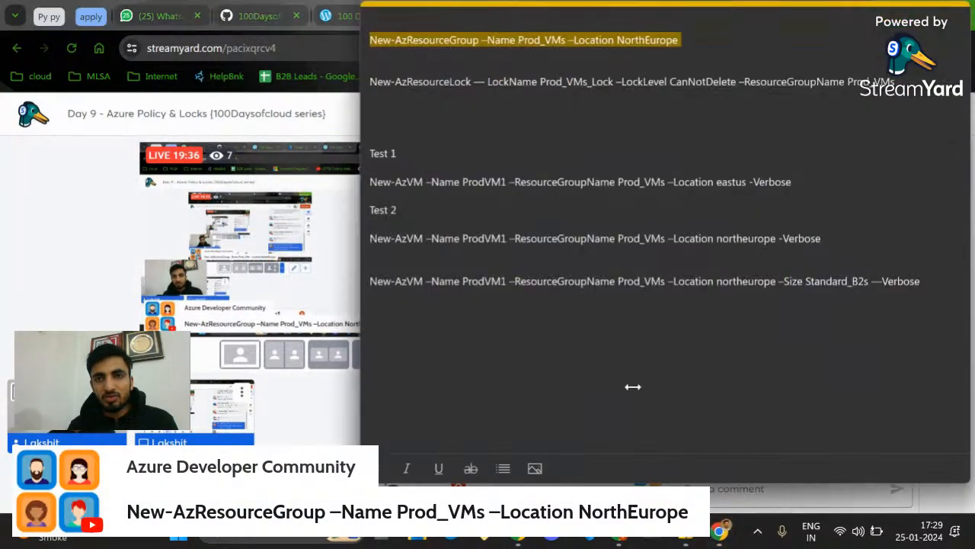
{"action": "left_click", "coordinate": [623, 98]}
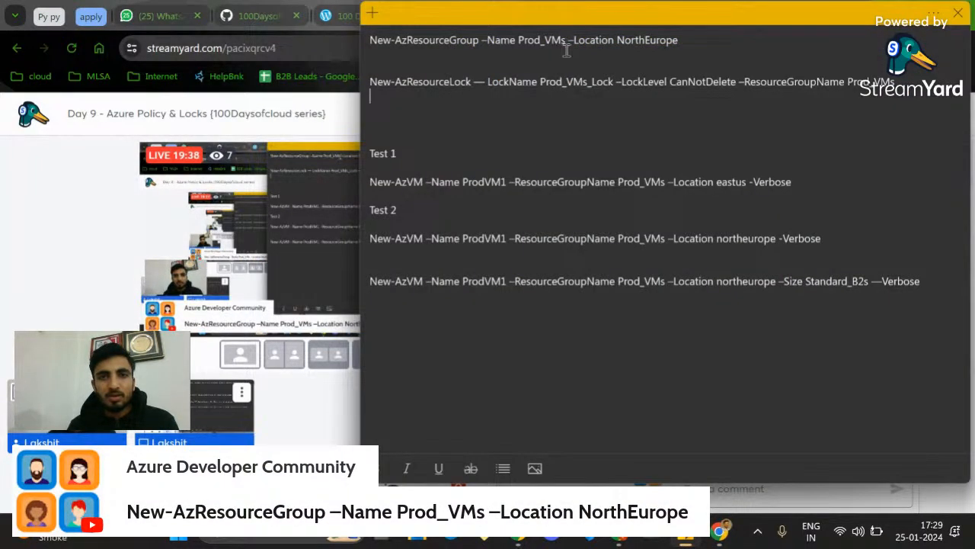
{"action": "double_click", "coordinate": [495, 40]}
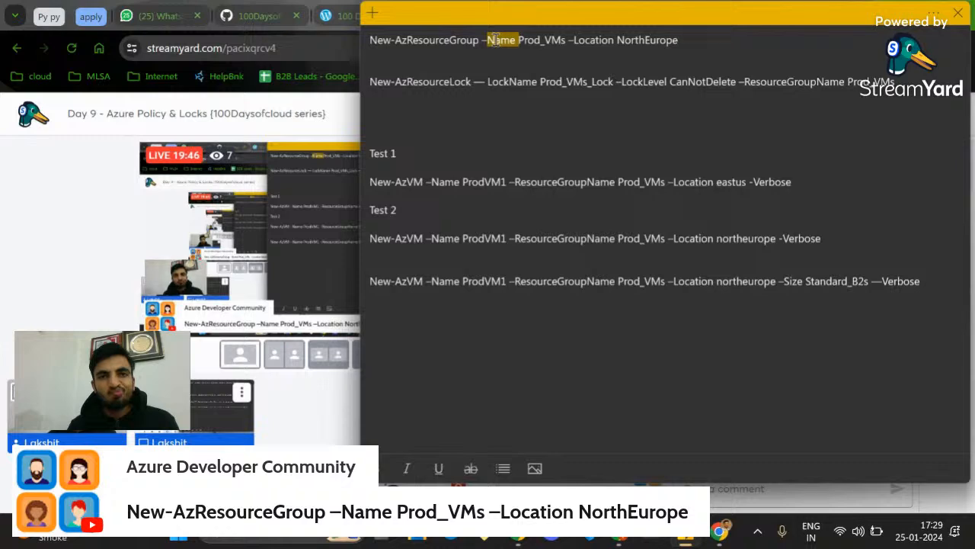
{"action": "left_click", "coordinate": [73, 211]}
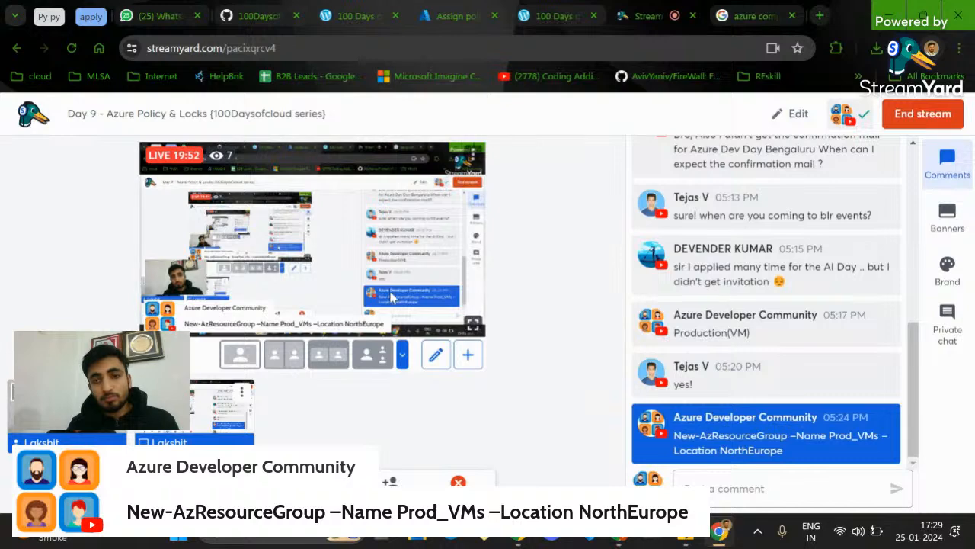
{"action": "left_click", "coordinate": [685, 450]}
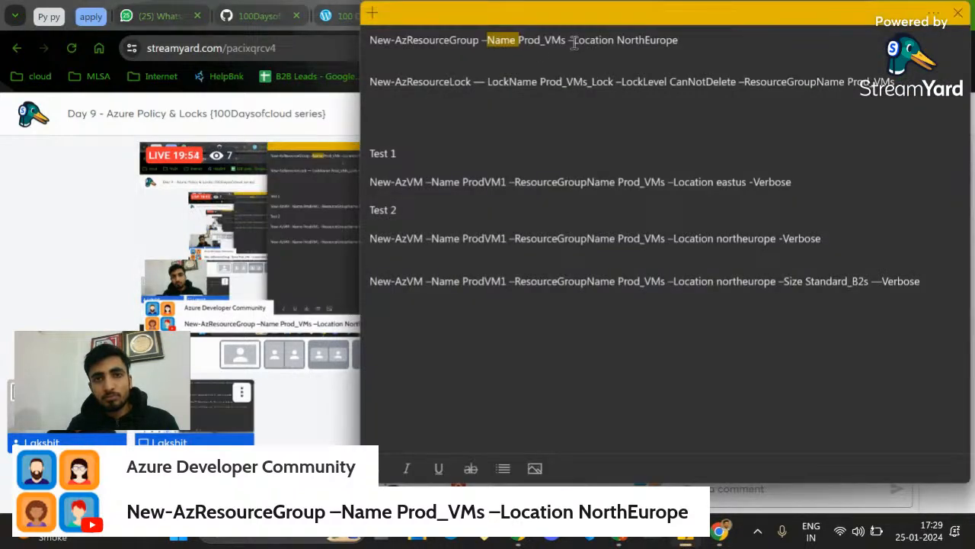
{"action": "left_click", "coordinate": [191, 271]}
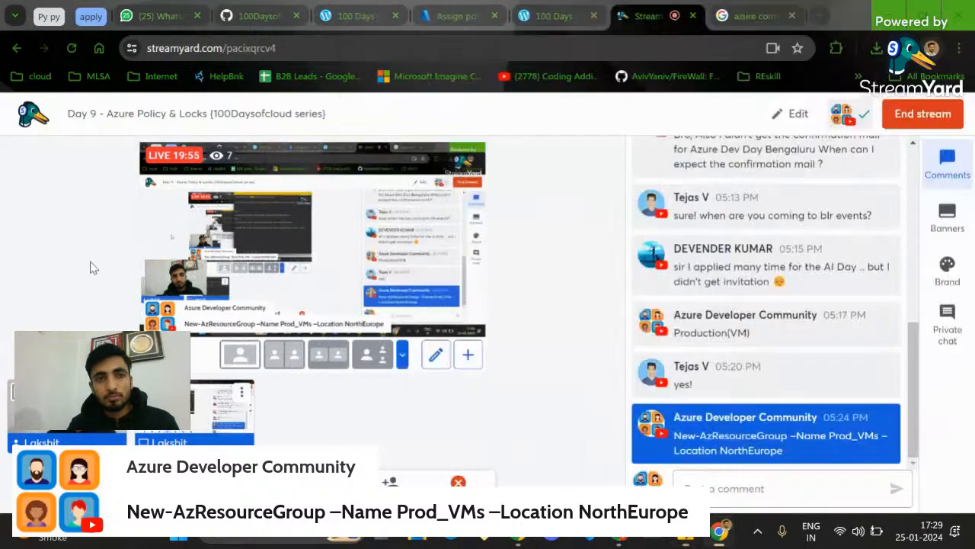
Switch to the Azure portal and change the Cloud Shell environment from Bash to PowerShell
{"action": "left_click", "coordinate": [544, 7]}
{"action": "left_click", "coordinate": [472, 15]}
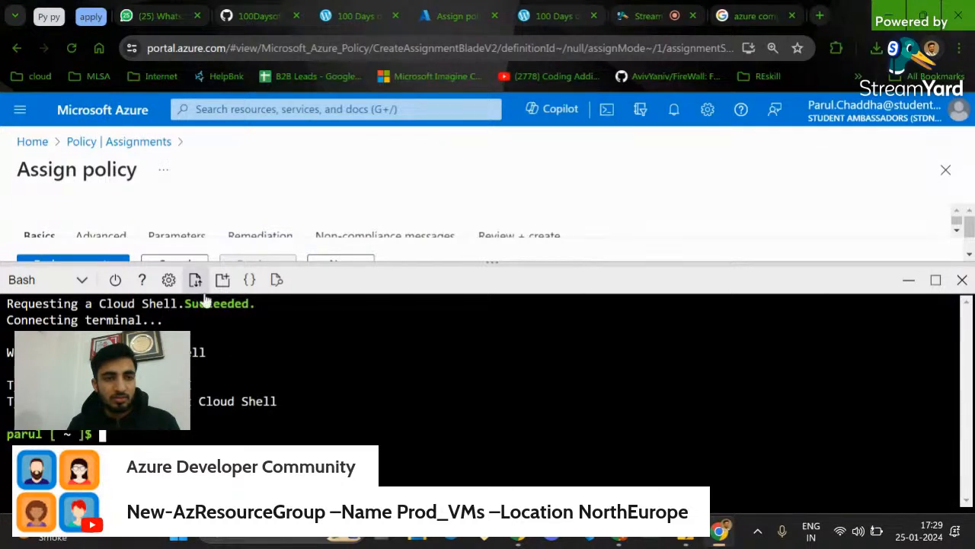
{"action": "left_click", "coordinate": [84, 281]}
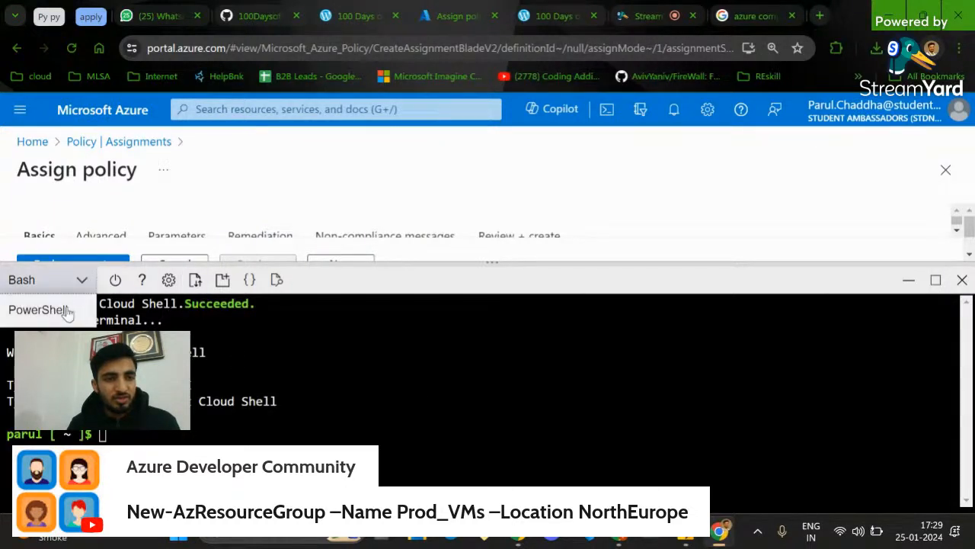
{"action": "left_click", "coordinate": [65, 304]}
{"action": "left_click", "coordinate": [420, 446]}
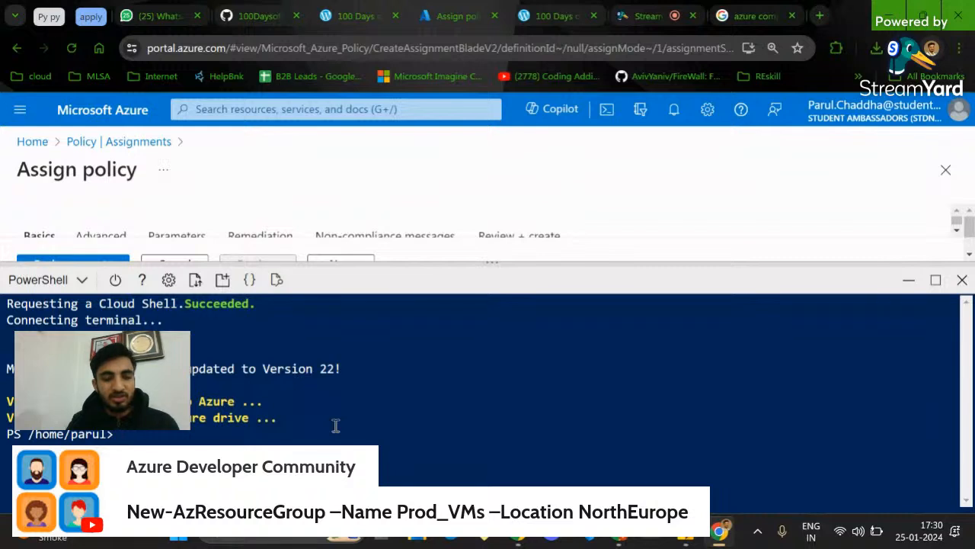
Run New-AzResourceGroup -Name Prod_VMs -Location NorthEurope in Cloud Shell to create the resource group
{"action": "type", "text": "New-AzResourceGroup -Name Prod_VMs -Location NorthEurope"}
{"action": "key", "text": "Return"}
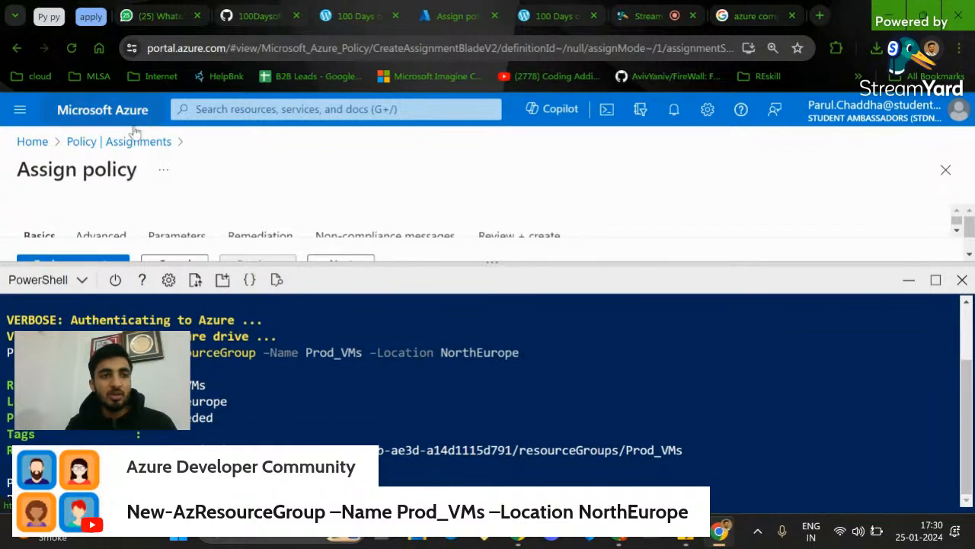
Open the Resource groups list from the portal home, minimize Cloud Shell and refresh the list
{"action": "left_click", "coordinate": [46, 142]}
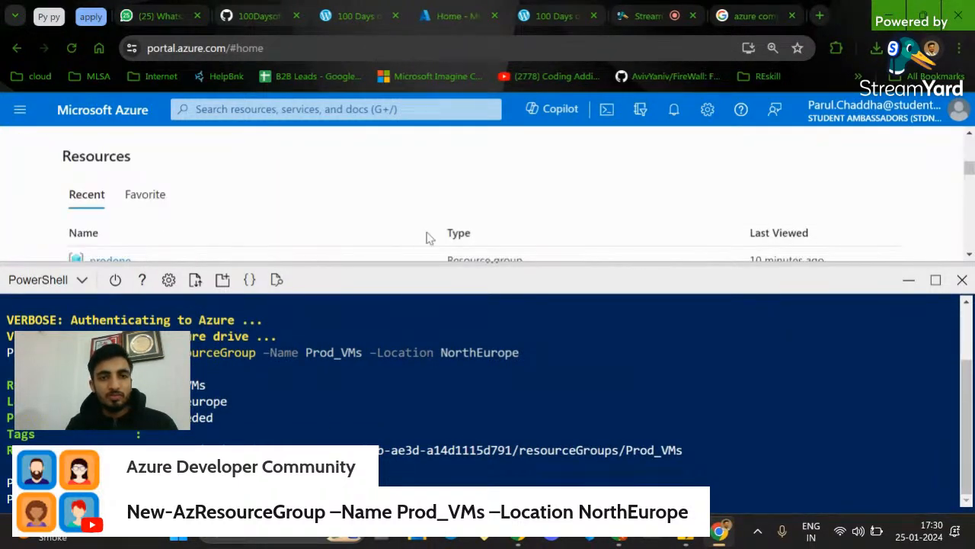
{"action": "left_click_drag", "start_coordinate": [451, 275], "coordinate": [412, 342]}
{"action": "scroll", "coordinate": [305, 270], "scroll_direction": "up", "scroll_amount": 2}
{"action": "scroll", "coordinate": [302, 270], "scroll_direction": "up", "scroll_amount": 2}
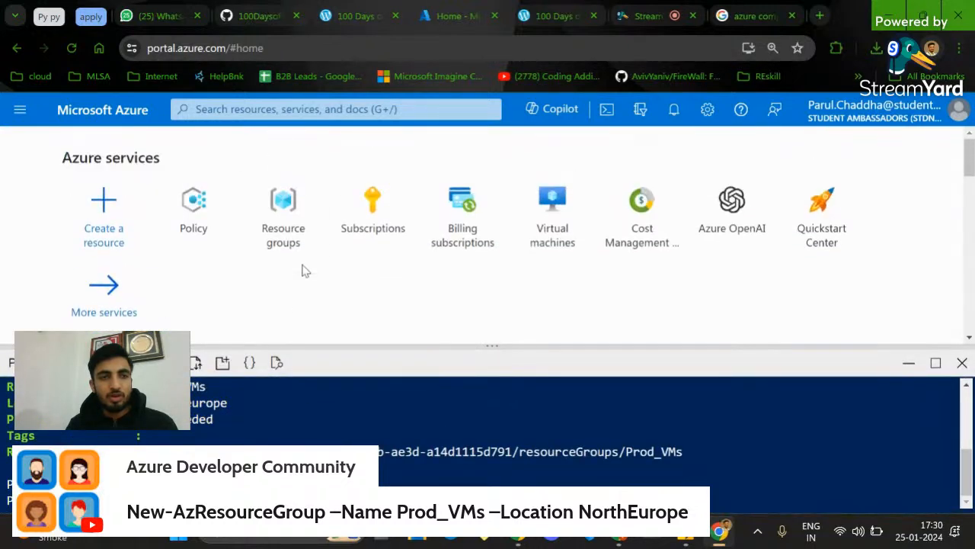
{"action": "left_click", "coordinate": [282, 196]}
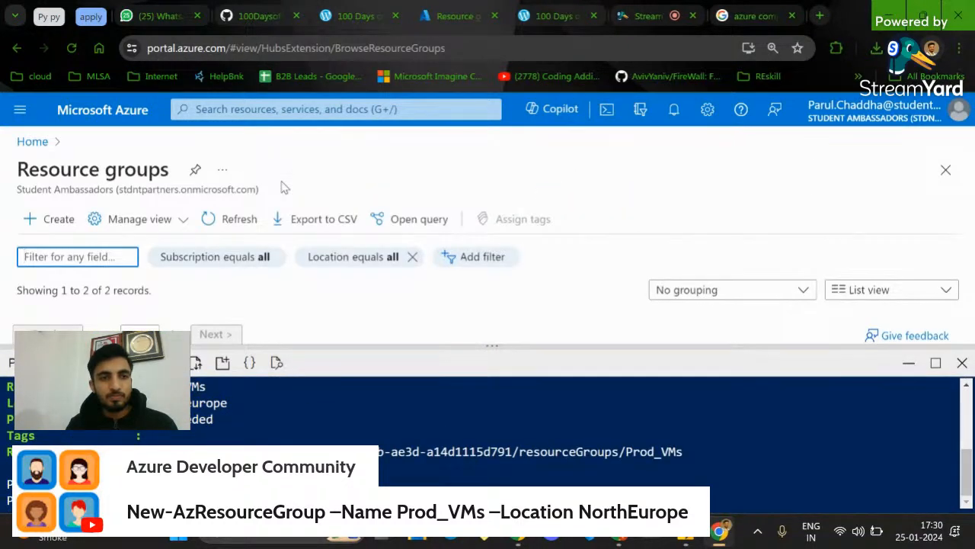
{"action": "left_click", "coordinate": [450, 346]}
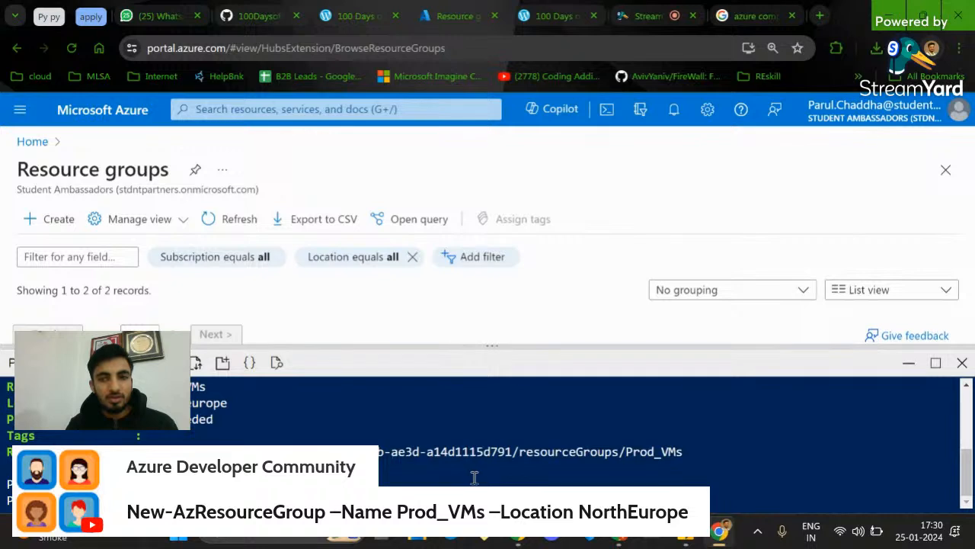
{"action": "left_click", "coordinate": [908, 364]}
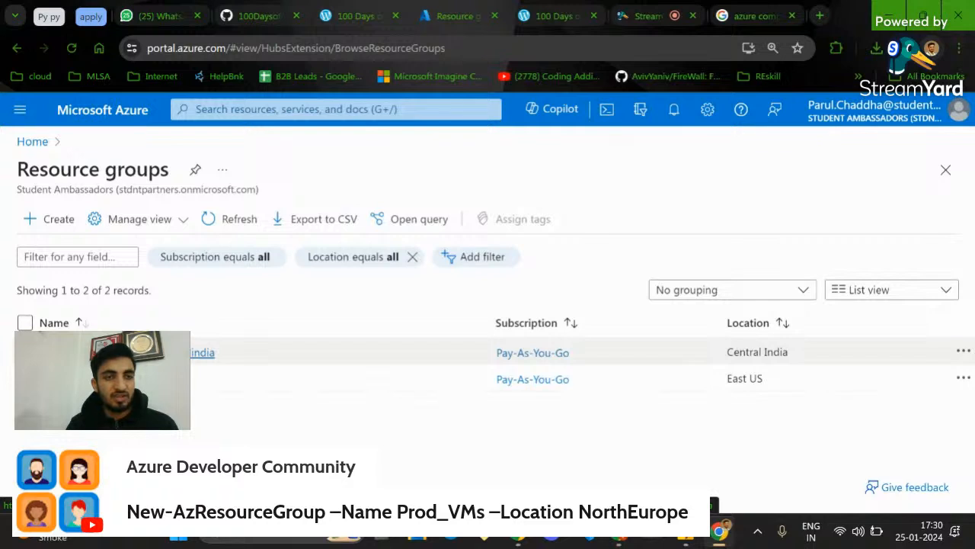
{"action": "left_click", "coordinate": [227, 221]}
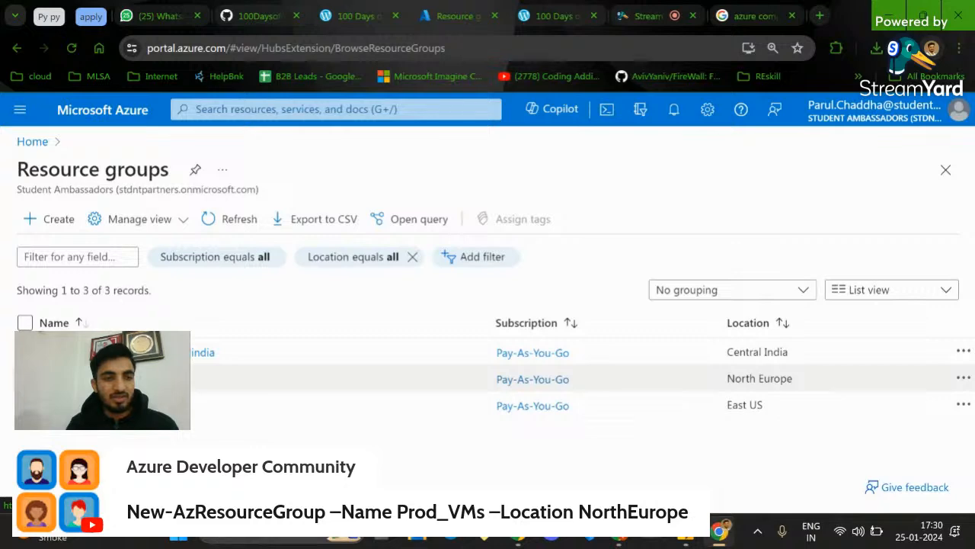
Review the refreshed resource groups, temporarily marking the cloud shell storage group in Central India
{"action": "scroll", "coordinate": [137, 339], "scroll_direction": "up", "scroll_amount": 3}
{"action": "scroll", "coordinate": [137, 339], "scroll_direction": "down", "scroll_amount": 3}
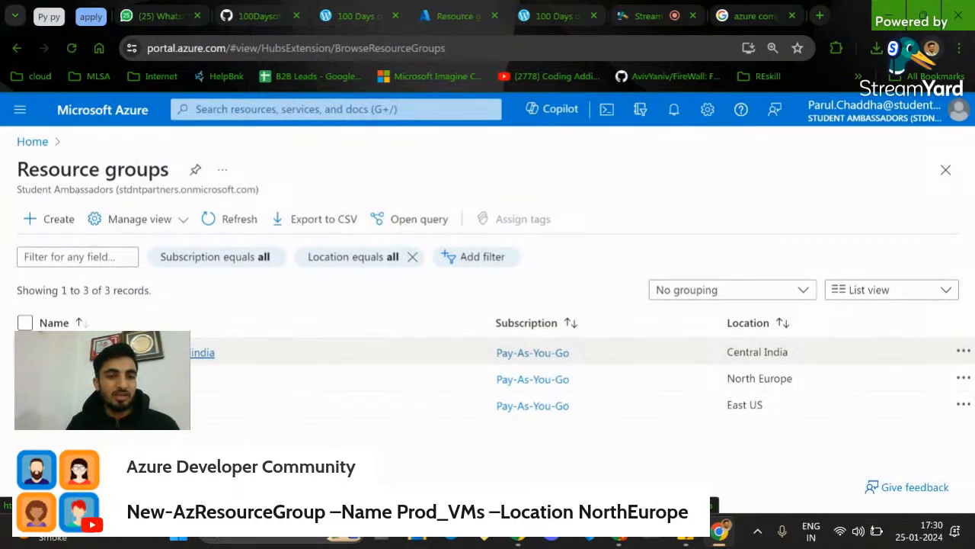
{"action": "left_click", "coordinate": [25, 352]}
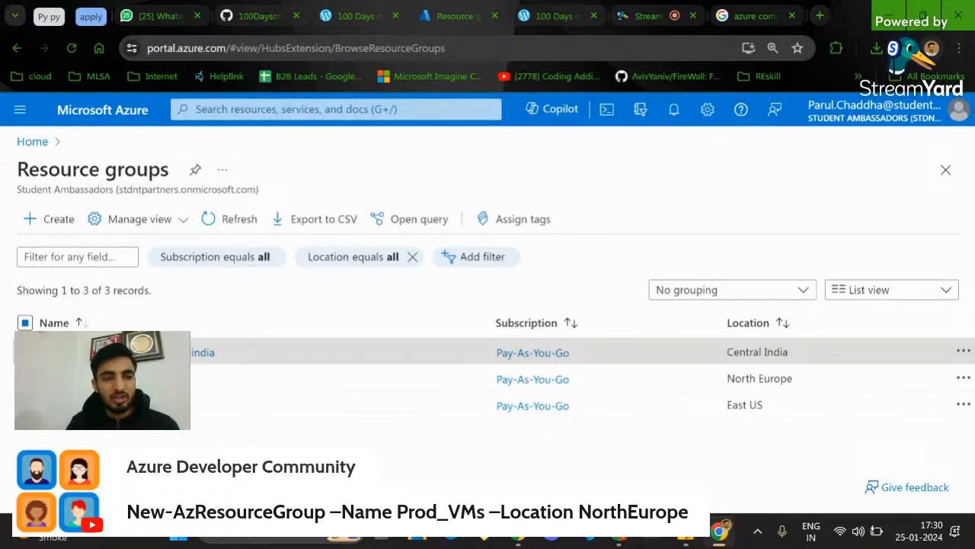
{"action": "left_click", "coordinate": [26, 352]}
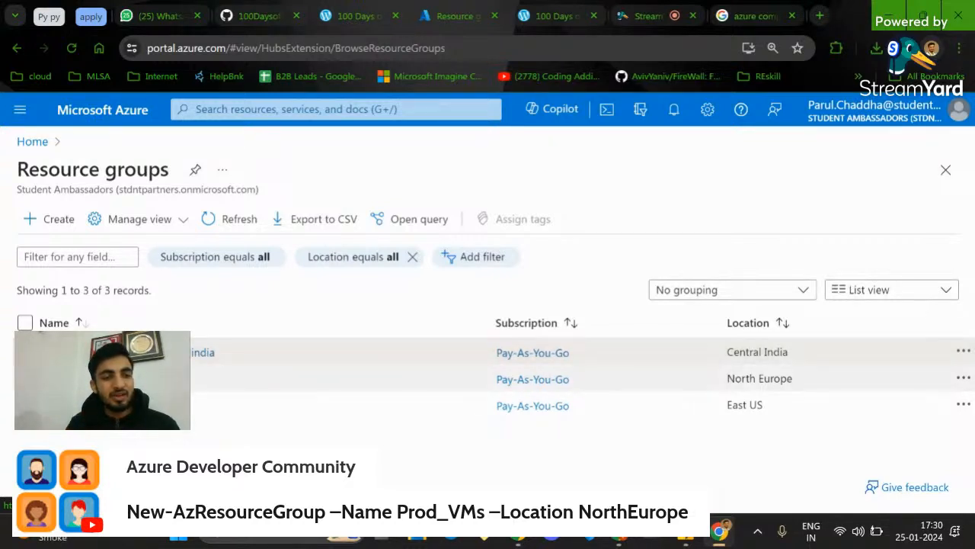
Switch to the sticky note, highlight Prod_VMs in the New-AzResourceGroup command, and return to the Azure portal
{"action": "left_click", "coordinate": [685, 536]}
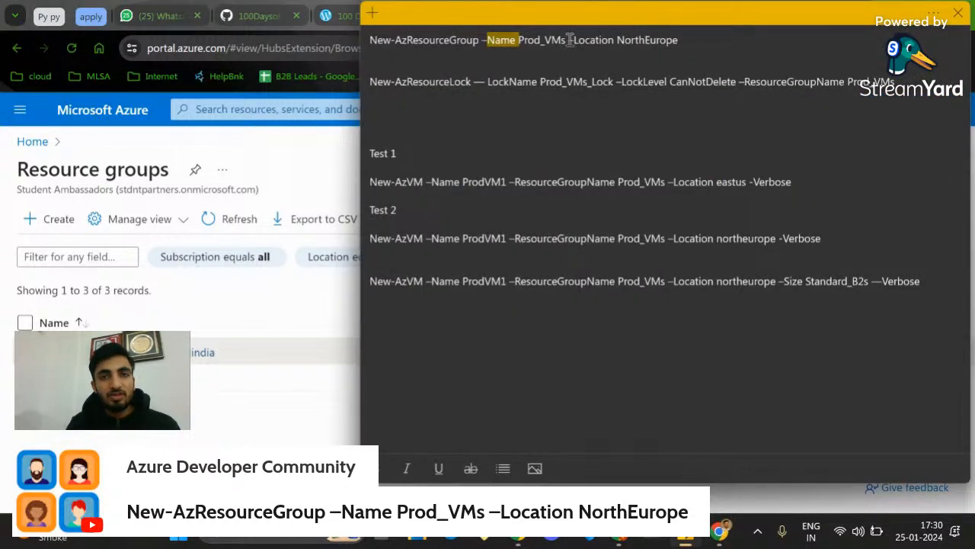
{"action": "left_click_drag", "start_coordinate": [567, 40], "coordinate": [517, 40]}
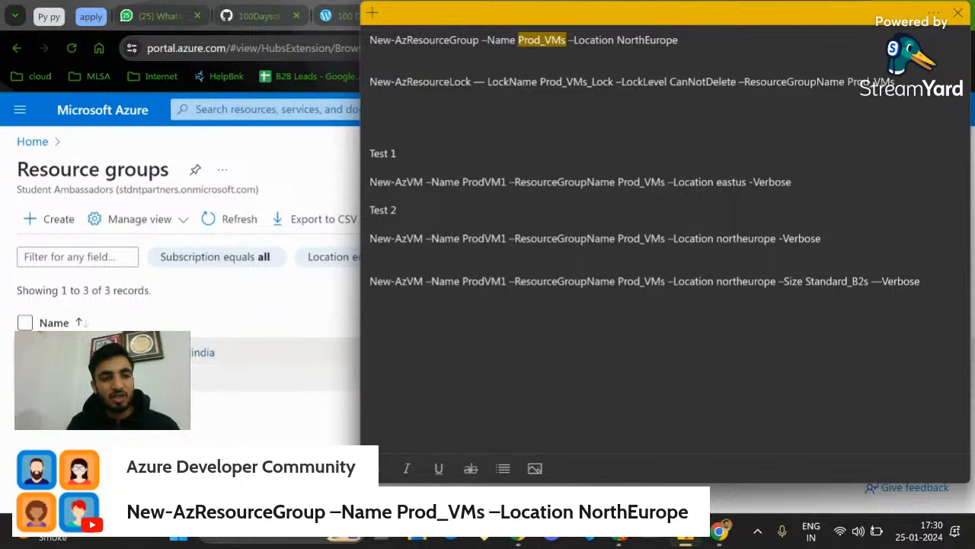
{"action": "left_click", "coordinate": [221, 440]}
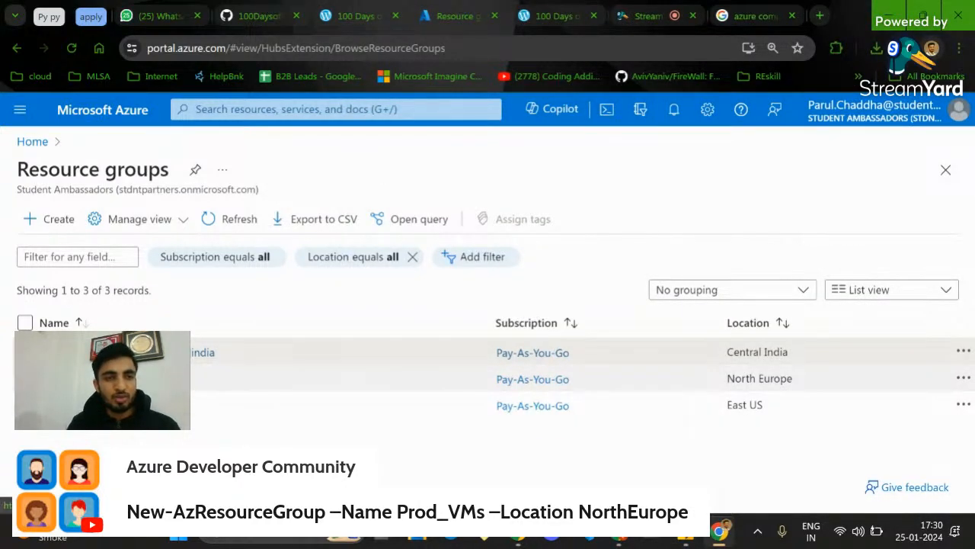
Search the portal for "policy", open the Policy service's assignments and start a new policy assignment
{"action": "left_click", "coordinate": [285, 108]}
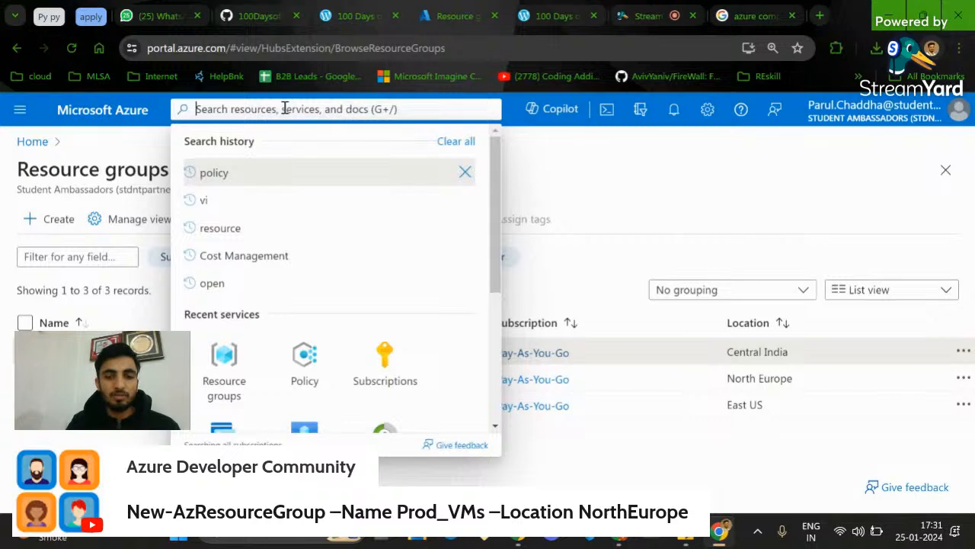
{"action": "left_click", "coordinate": [259, 173]}
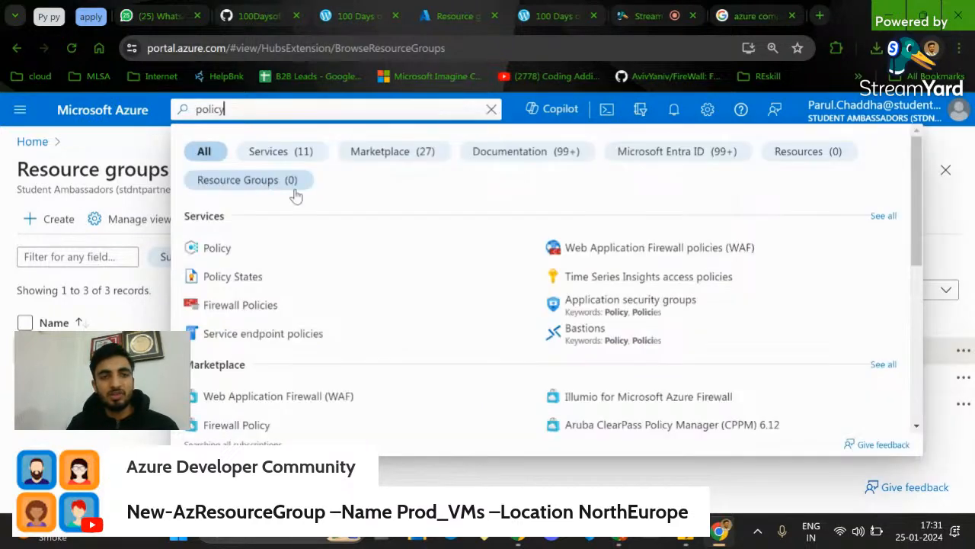
{"action": "left_click", "coordinate": [244, 247]}
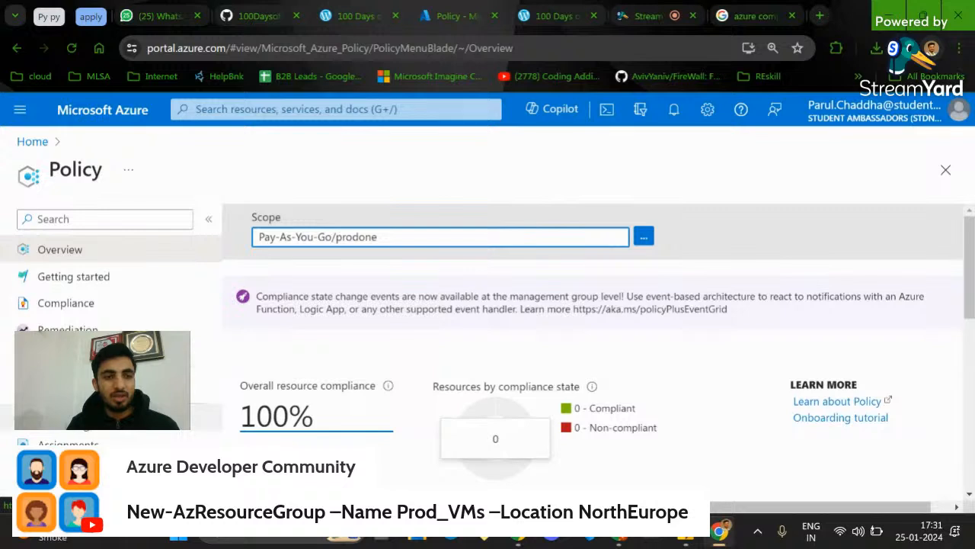
{"action": "left_click", "coordinate": [84, 423]}
{"action": "left_click", "coordinate": [81, 441]}
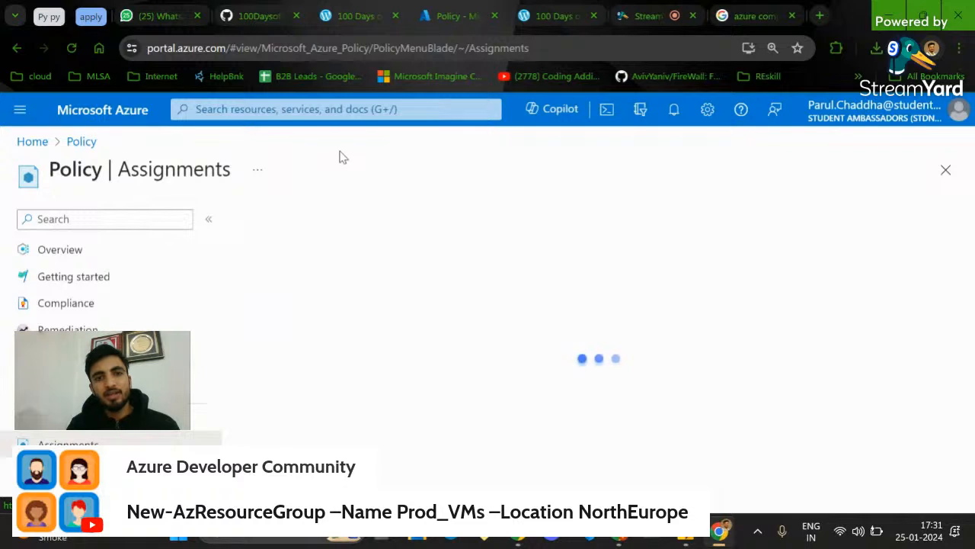
{"action": "left_click", "coordinate": [271, 217]}
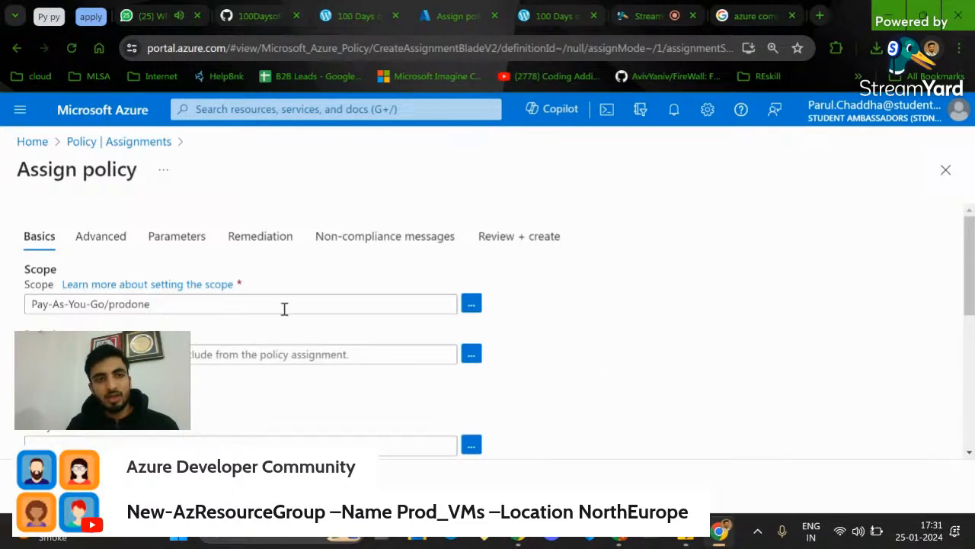
Search the available definitions for "locations" and add Allowed locations as the policy definition
{"action": "scroll", "coordinate": [390, 342], "scroll_direction": "down", "scroll_amount": 1}
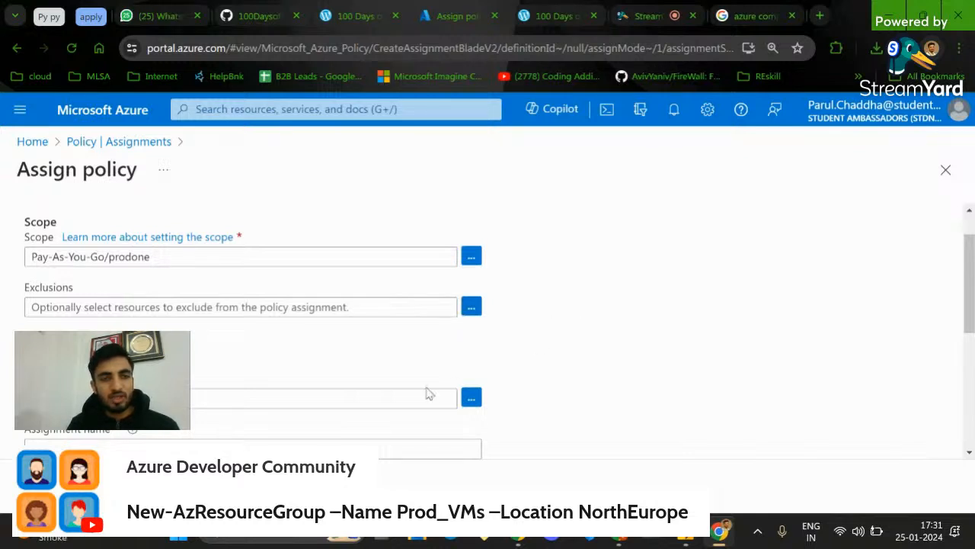
{"action": "scroll", "coordinate": [429, 393], "scroll_direction": "down", "scroll_amount": 2}
{"action": "left_click", "coordinate": [471, 309]}
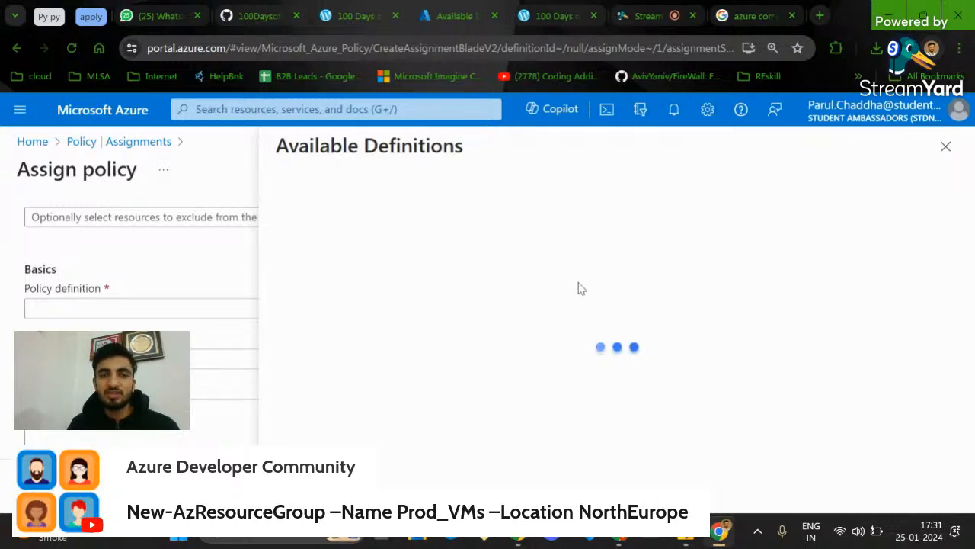
{"action": "type", "text": "locations"}
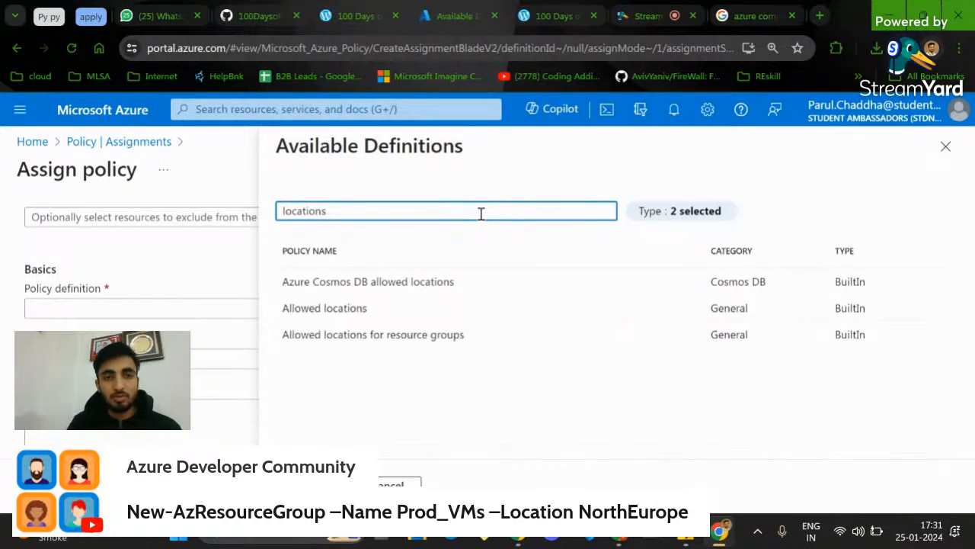
{"action": "left_click", "coordinate": [371, 318]}
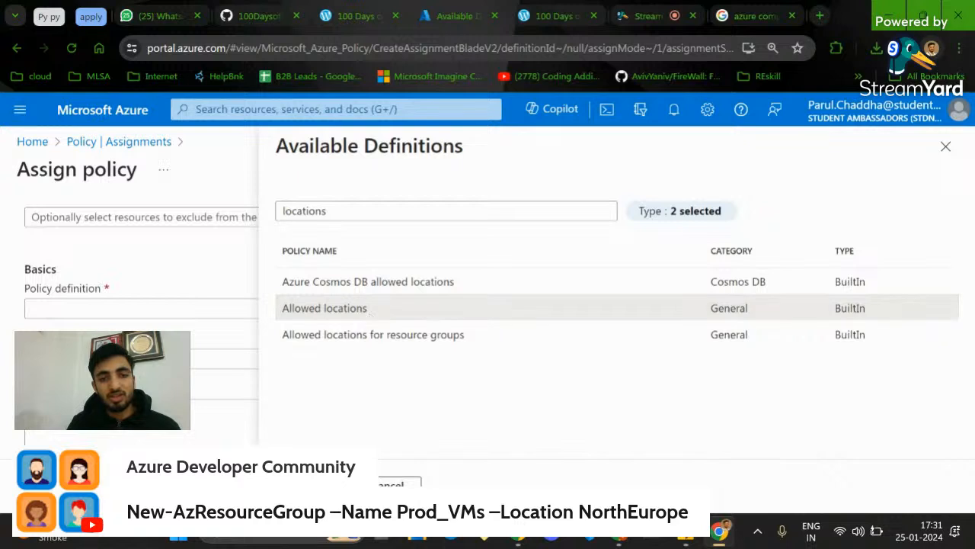
{"action": "left_click", "coordinate": [312, 485]}
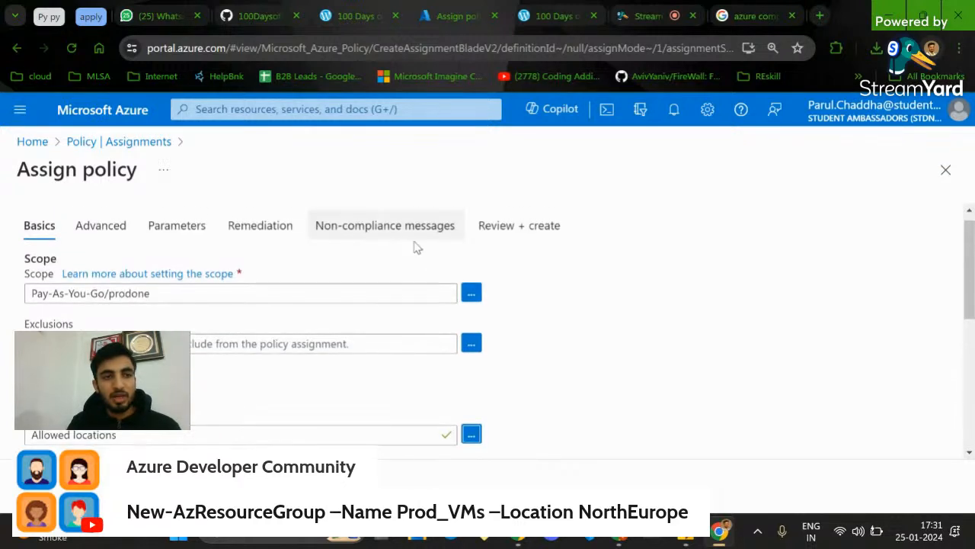
Set the policy assignment's scope to the Prod_VMs resource group in the Pay-As-You-Go subscription
{"action": "left_click", "coordinate": [471, 292]}
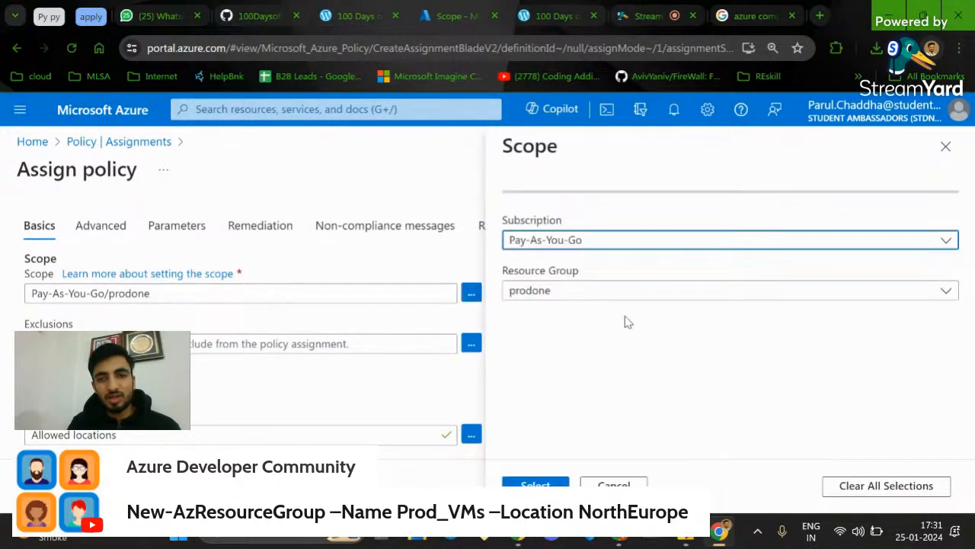
{"action": "left_click", "coordinate": [623, 296]}
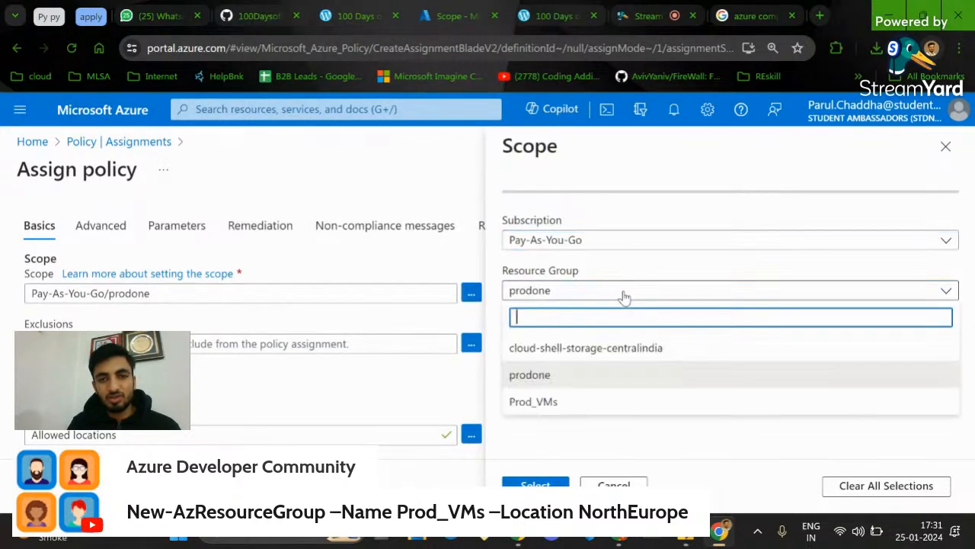
{"action": "left_click", "coordinate": [559, 403]}
{"action": "left_click", "coordinate": [548, 483]}
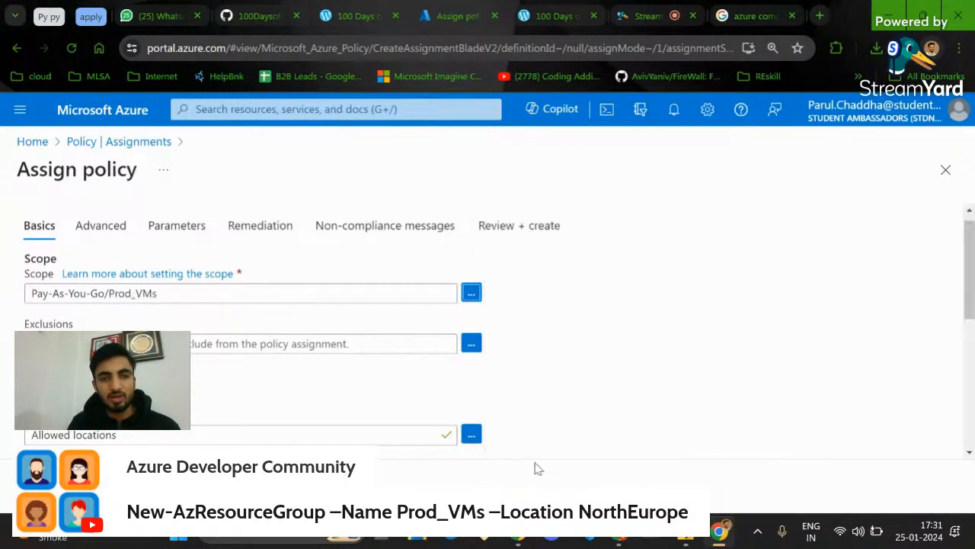
Review the scope, exclusions, policy definition and assignment name in the assignment's basic settings
{"action": "scroll", "coordinate": [546, 321], "scroll_direction": "down", "scroll_amount": 1}
{"action": "scroll", "coordinate": [313, 342], "scroll_direction": "down", "scroll_amount": 2}
{"action": "scroll", "coordinate": [313, 342], "scroll_direction": "up", "scroll_amount": 2}
{"action": "scroll", "coordinate": [314, 343], "scroll_direction": "down", "scroll_amount": 1}
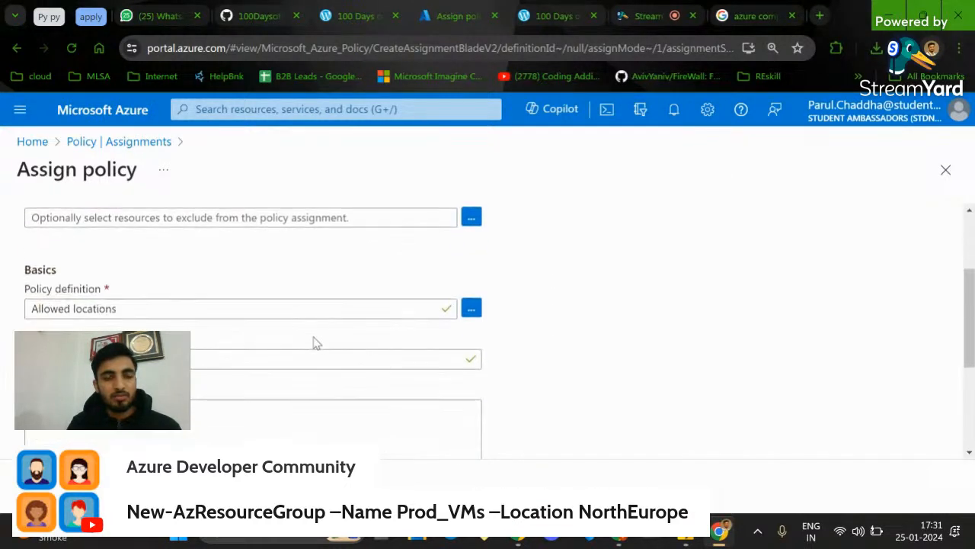
{"action": "scroll", "coordinate": [314, 342], "scroll_direction": "down", "scroll_amount": 2}
{"action": "scroll", "coordinate": [313, 337], "scroll_direction": "up", "scroll_amount": 1}
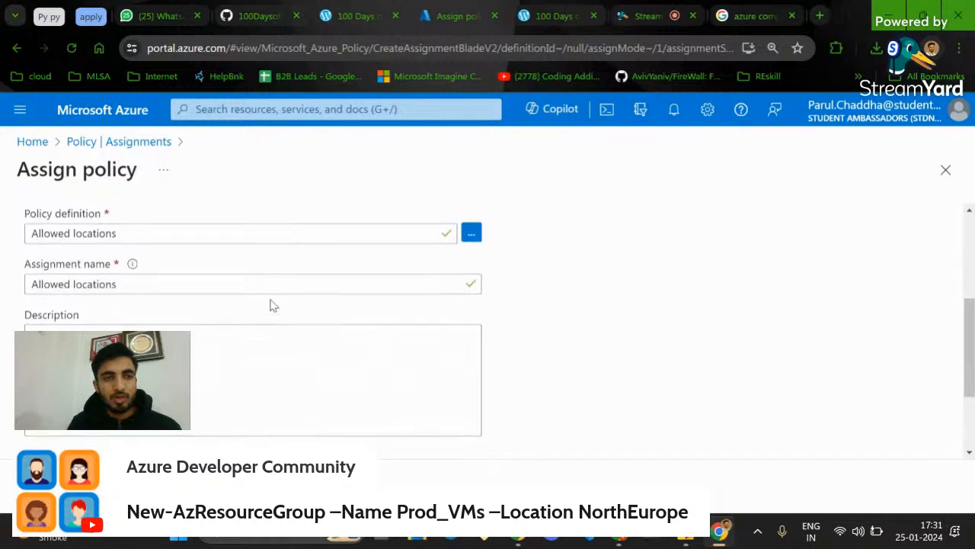
{"action": "left_click", "coordinate": [282, 285]}
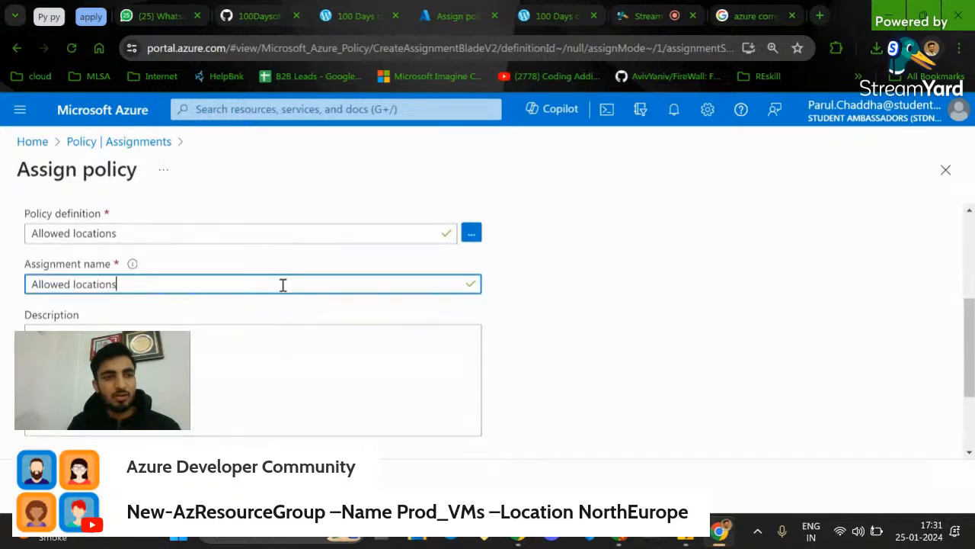
{"action": "scroll", "coordinate": [283, 285], "scroll_direction": "down", "scroll_amount": 2}
{"action": "scroll", "coordinate": [283, 285], "scroll_direction": "up", "scroll_amount": 2}
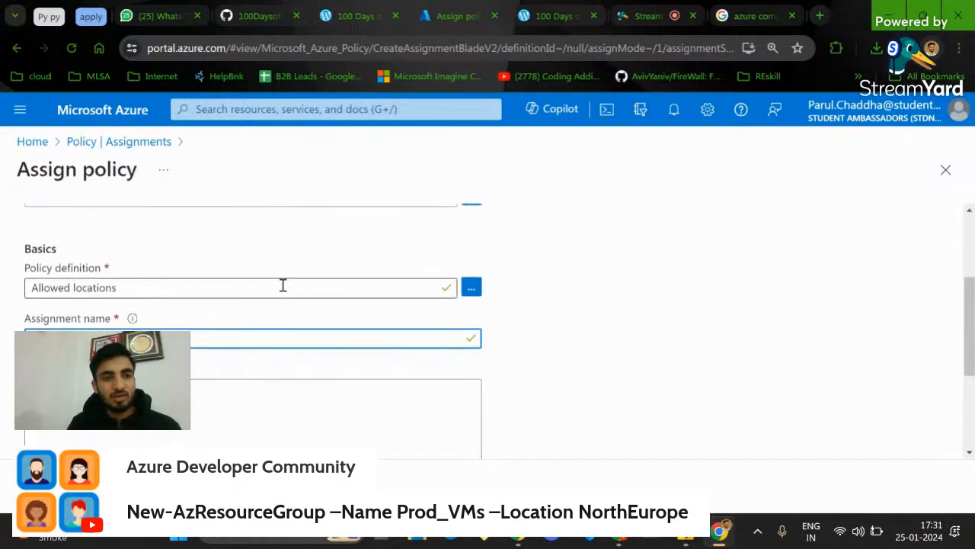
{"action": "scroll", "coordinate": [193, 342], "scroll_direction": "up", "scroll_amount": 1}
{"action": "scroll", "coordinate": [211, 344], "scroll_direction": "down", "scroll_amount": 2}
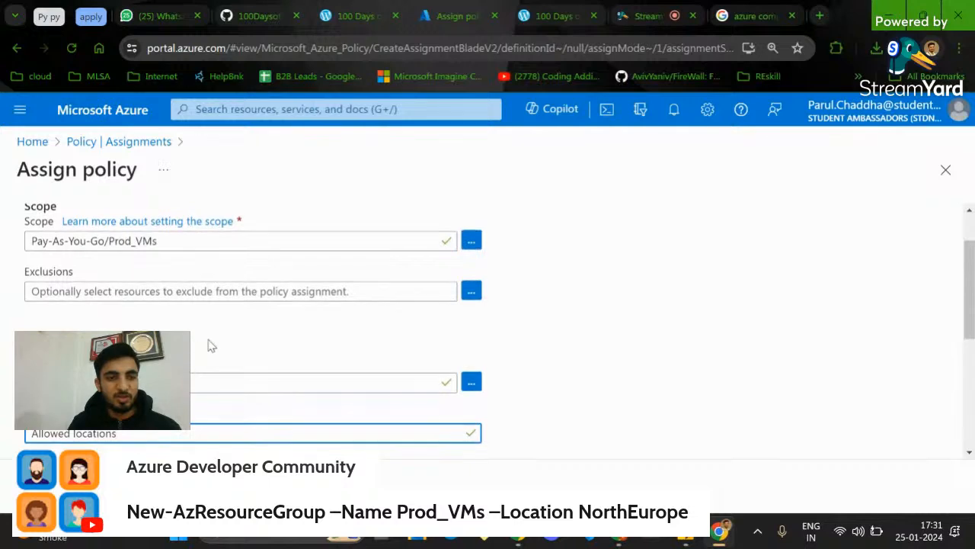
{"action": "scroll", "coordinate": [212, 344], "scroll_direction": "up", "scroll_amount": 3}
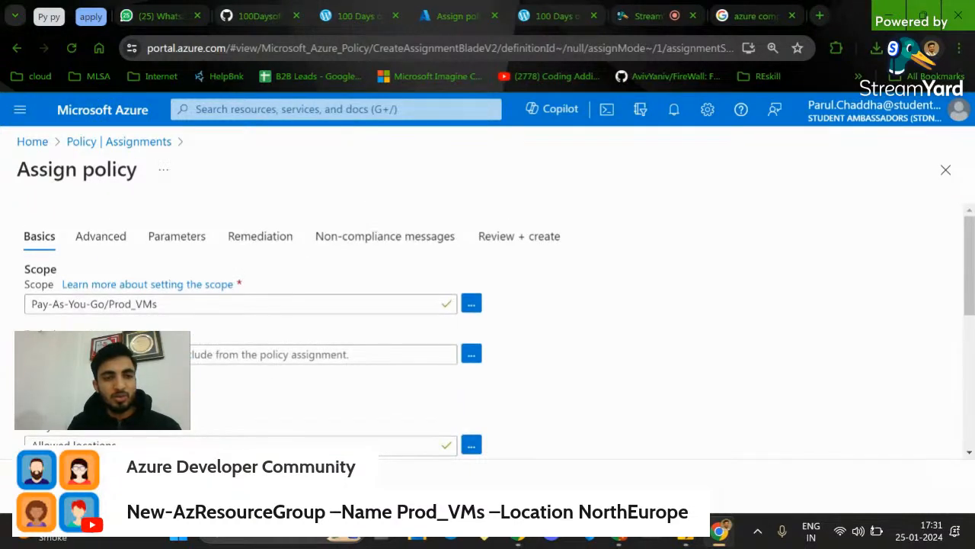
Continue to the advanced settings and examine the resource selectors and overrides sections
{"action": "left_click", "coordinate": [293, 483]}
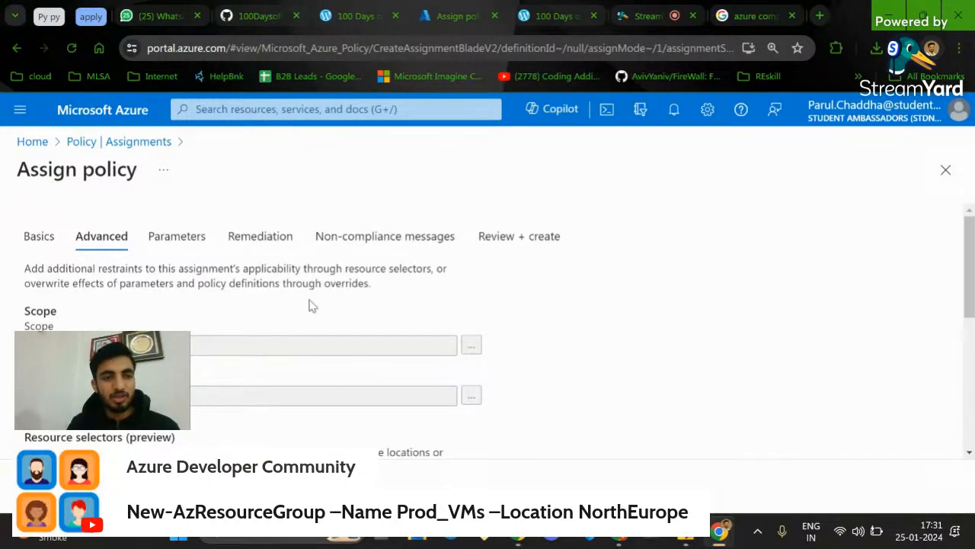
{"action": "scroll", "coordinate": [309, 305], "scroll_direction": "down", "scroll_amount": 5}
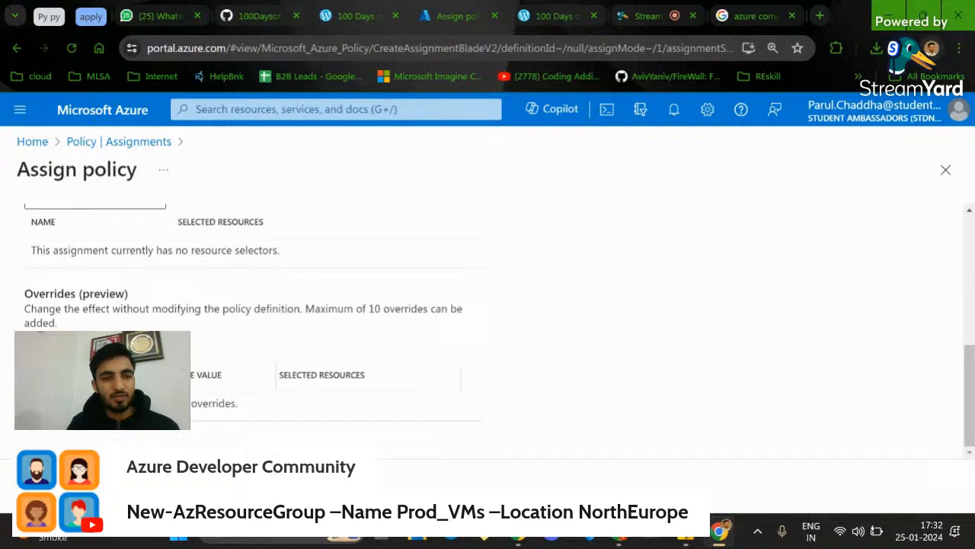
{"action": "scroll", "coordinate": [124, 329], "scroll_direction": "up", "scroll_amount": 1}
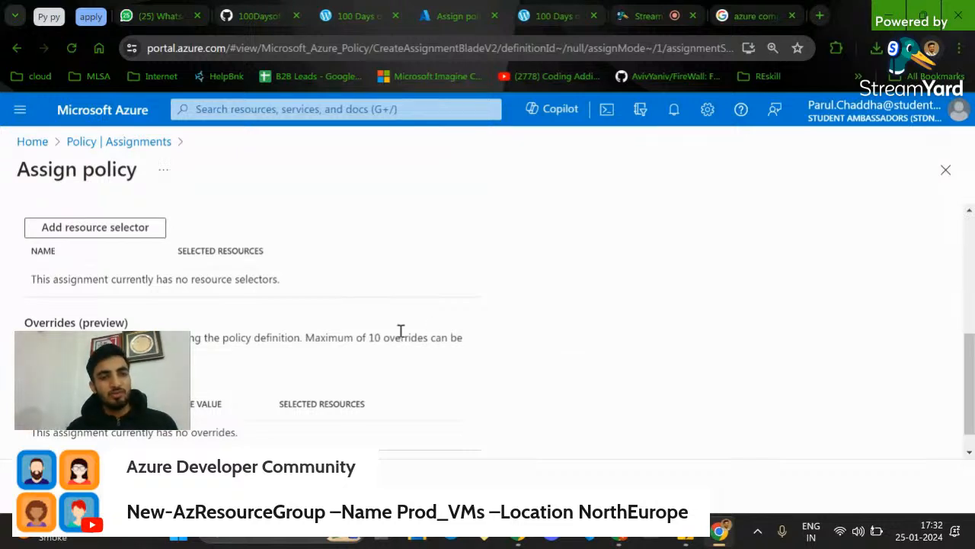
{"action": "scroll", "coordinate": [400, 331], "scroll_direction": "up", "scroll_amount": 4}
{"action": "scroll", "coordinate": [192, 296], "scroll_direction": "down", "scroll_amount": 1}
{"action": "scroll", "coordinate": [192, 295], "scroll_direction": "down", "scroll_amount": 3}
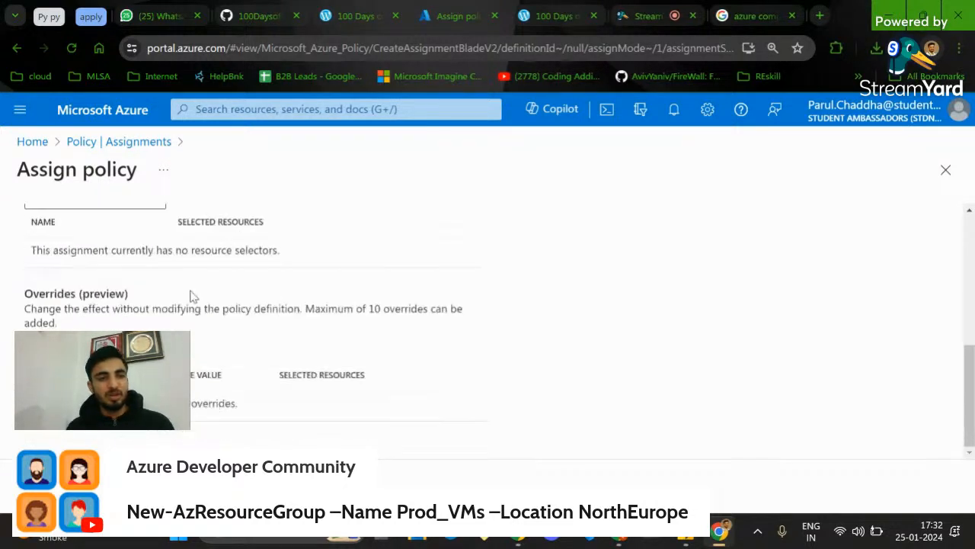
In the assignment's parameters, filter the allowed locations by "north", consult the sticky note, select North Europe and continue to remediation
{"action": "left_click", "coordinate": [298, 485]}
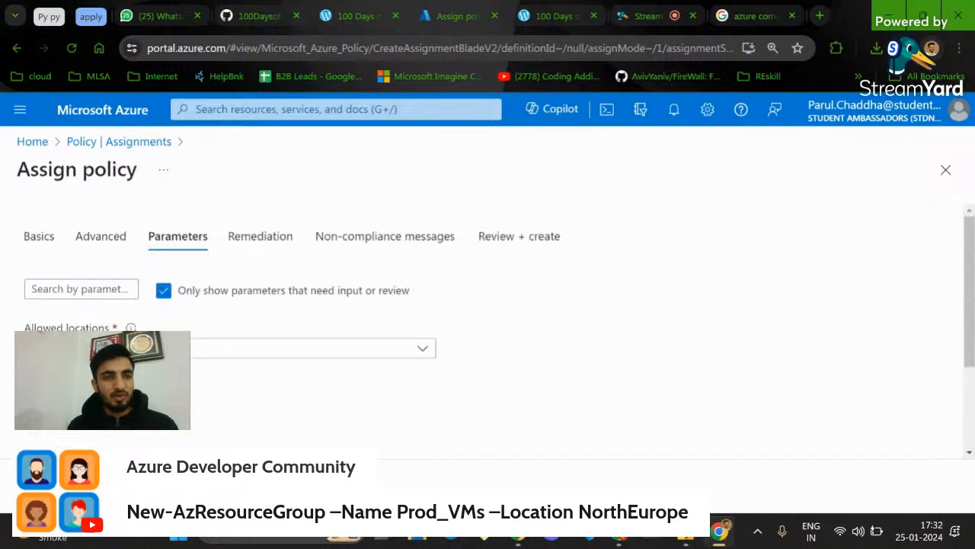
{"action": "left_click", "coordinate": [262, 358]}
{"action": "scroll", "coordinate": [205, 266], "scroll_direction": "down", "scroll_amount": 10}
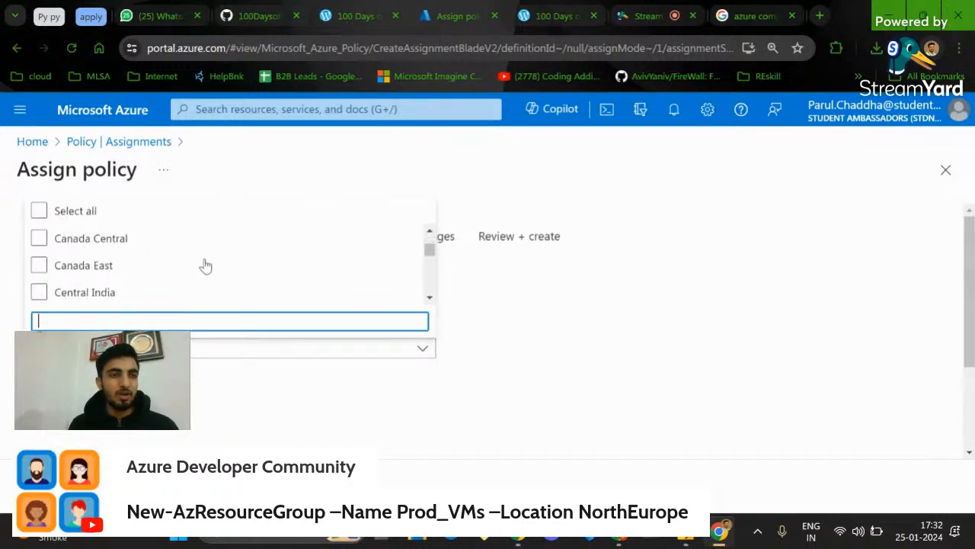
{"action": "scroll", "coordinate": [206, 266], "scroll_direction": "down", "scroll_amount": 5}
{"action": "type", "text": "north"}
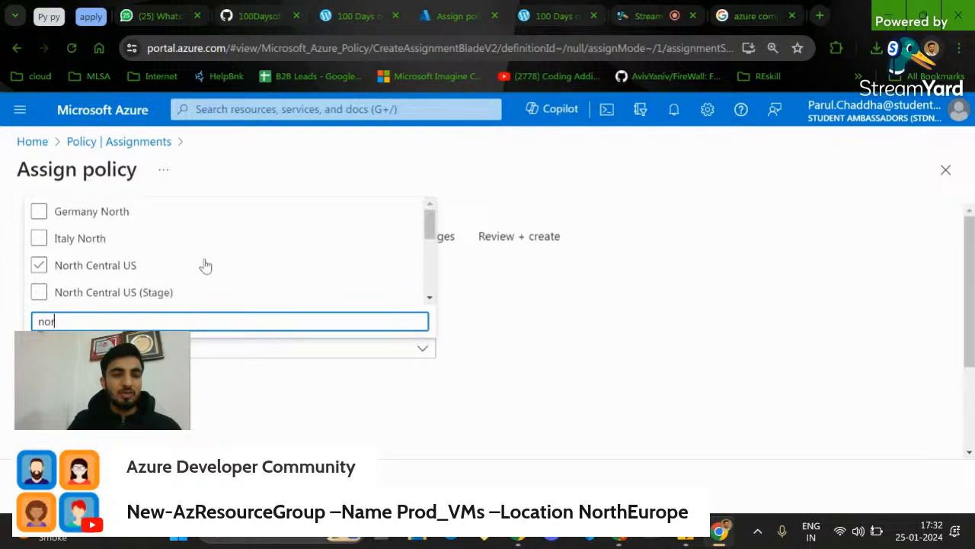
{"action": "left_click", "coordinate": [686, 538]}
{"action": "left_click", "coordinate": [164, 290]}
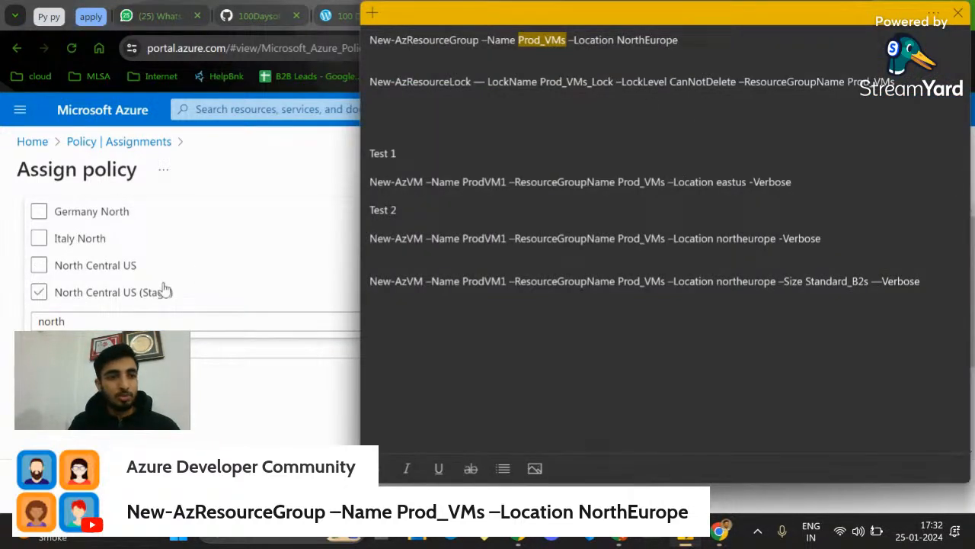
{"action": "scroll", "coordinate": [163, 291], "scroll_direction": "down", "scroll_amount": 1}
{"action": "left_click", "coordinate": [39, 242]}
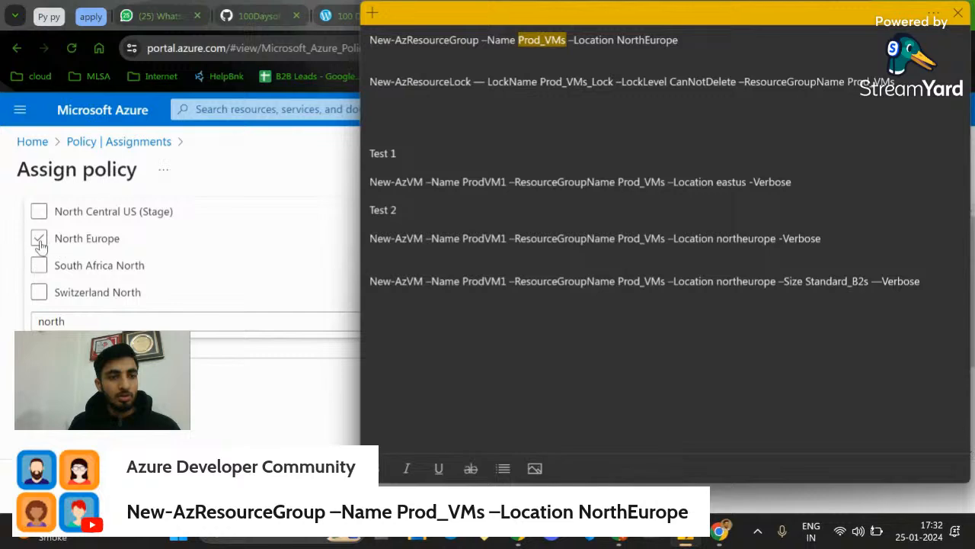
{"action": "left_click", "coordinate": [40, 242]}
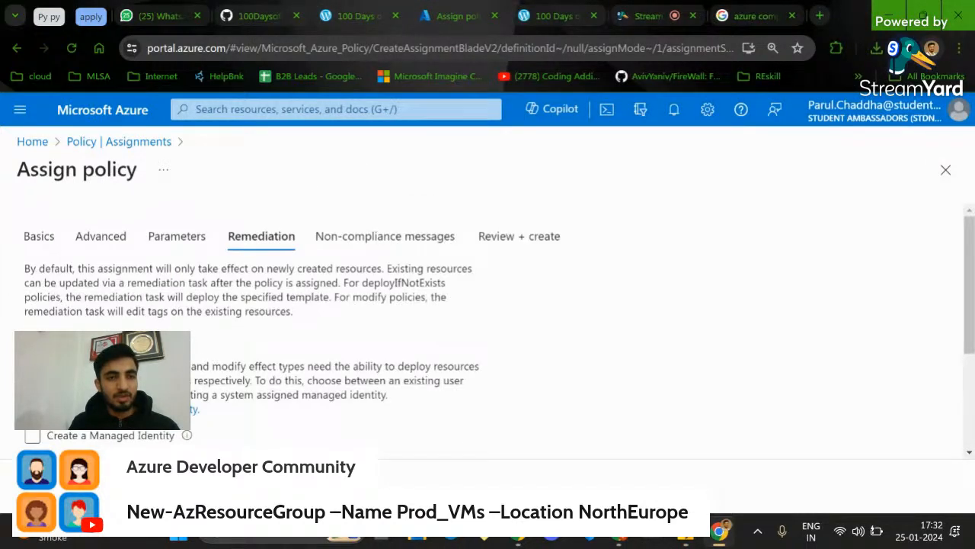
Look over the remediation settings and highlight the introductory paragraph about newly created and existing resources
{"action": "scroll", "coordinate": [488, 320], "scroll_direction": "down", "scroll_amount": 1}
{"action": "scroll", "coordinate": [308, 265], "scroll_direction": "up", "scroll_amount": 1}
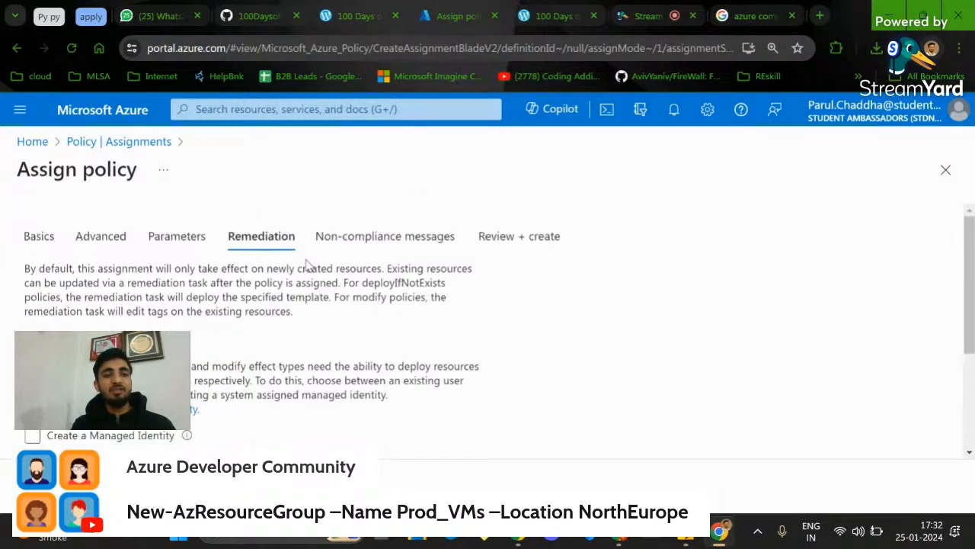
{"action": "triple_click", "coordinate": [346, 309]}
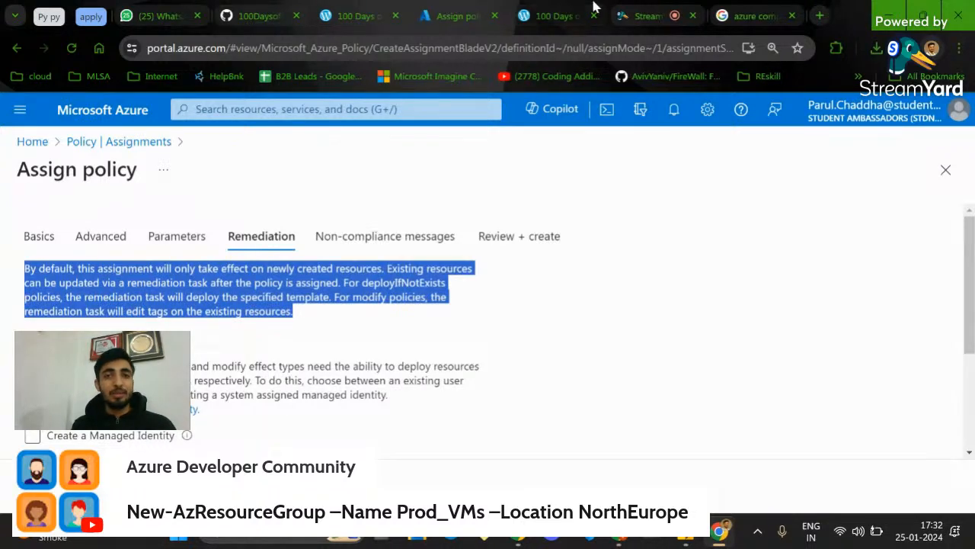
Switch to StreamYard to check the live comments, and return to the policy assignment in the Azure portal
{"action": "left_click", "coordinate": [651, 9]}
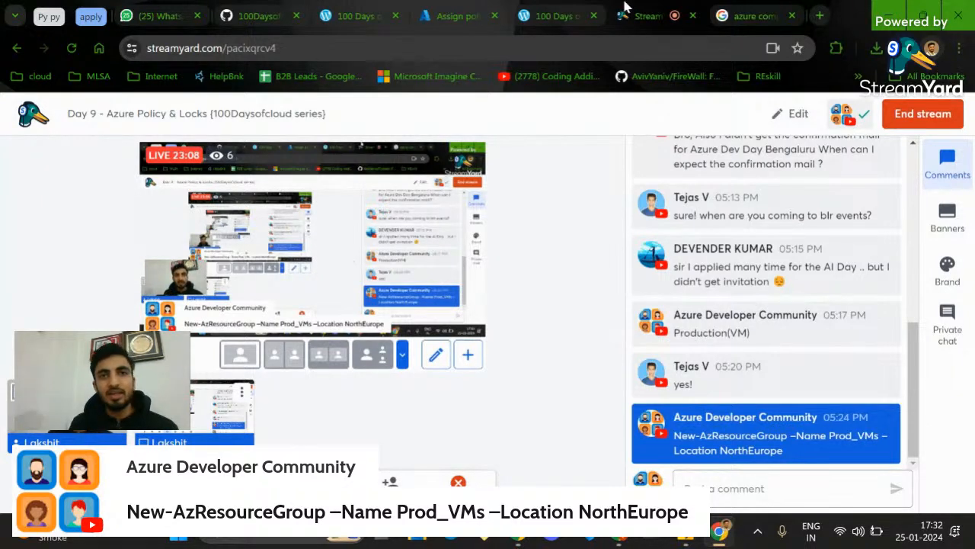
{"action": "left_click", "coordinate": [427, 14]}
{"action": "left_click", "coordinate": [411, 261]}
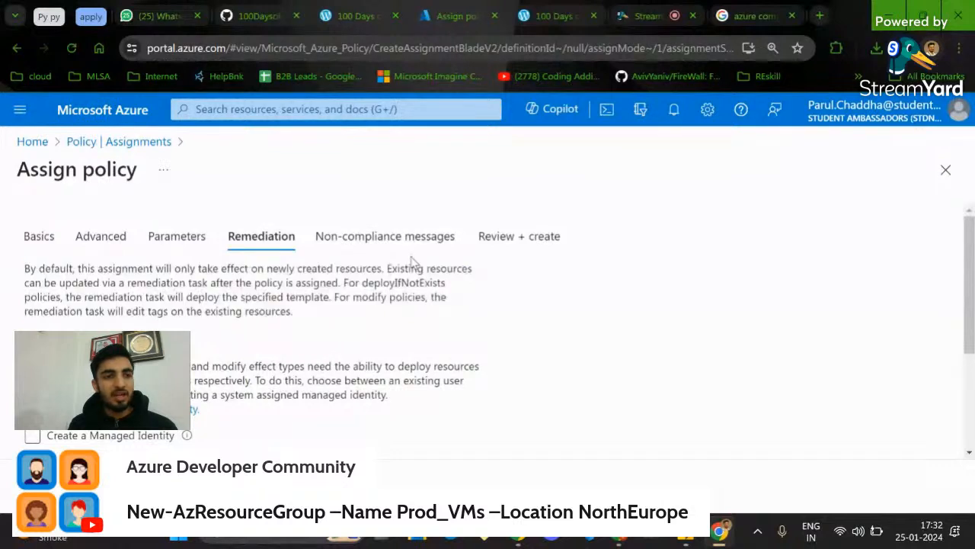
Examine the remediation paragraph, highlighting deployIfNotExists and the part about editing tags on existing resources
{"action": "left_click_drag", "start_coordinate": [240, 267], "coordinate": [385, 284]}
{"action": "double_click", "coordinate": [378, 284]}
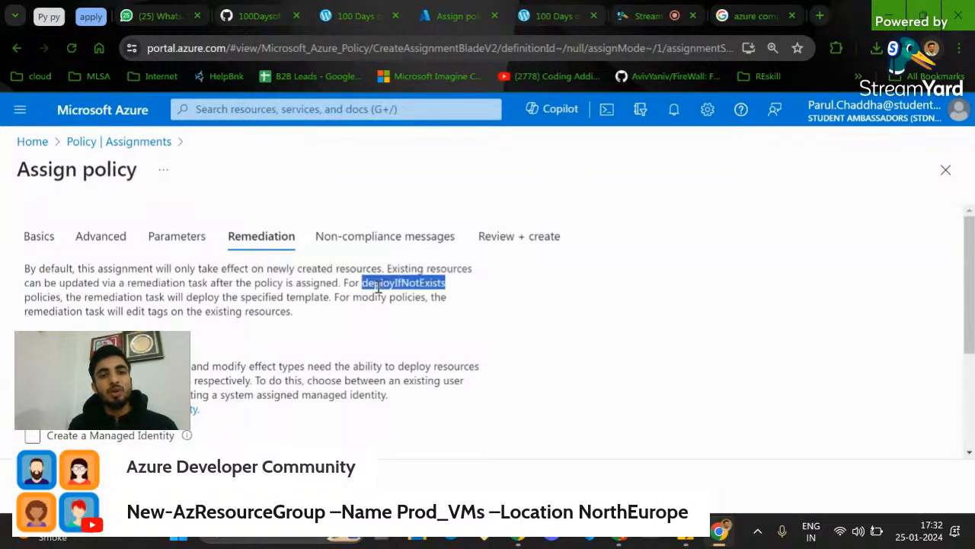
{"action": "triple_click", "coordinate": [378, 283]}
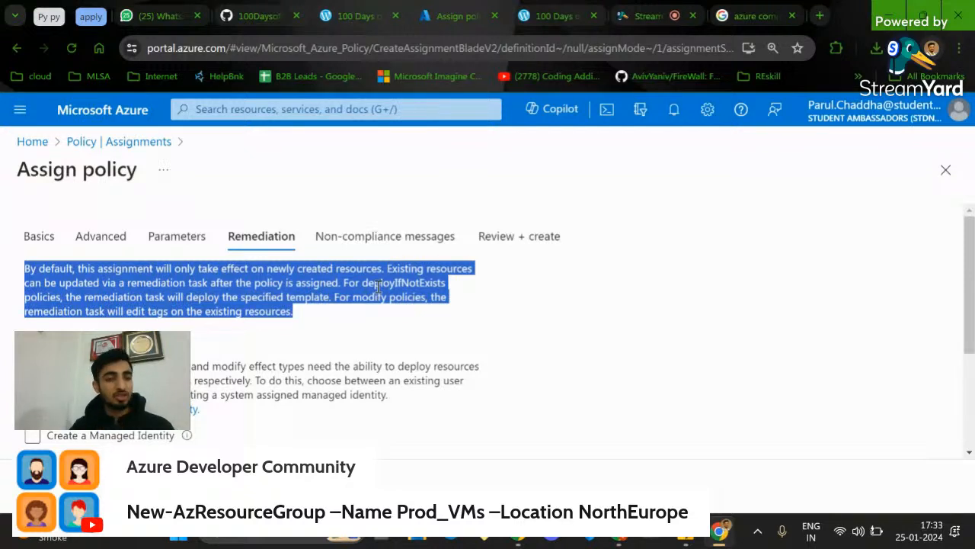
{"action": "triple_click", "coordinate": [378, 286]}
{"action": "left_click", "coordinate": [378, 286]}
{"action": "left_click_drag", "start_coordinate": [83, 297], "coordinate": [270, 312]}
{"action": "double_click", "coordinate": [268, 311]}
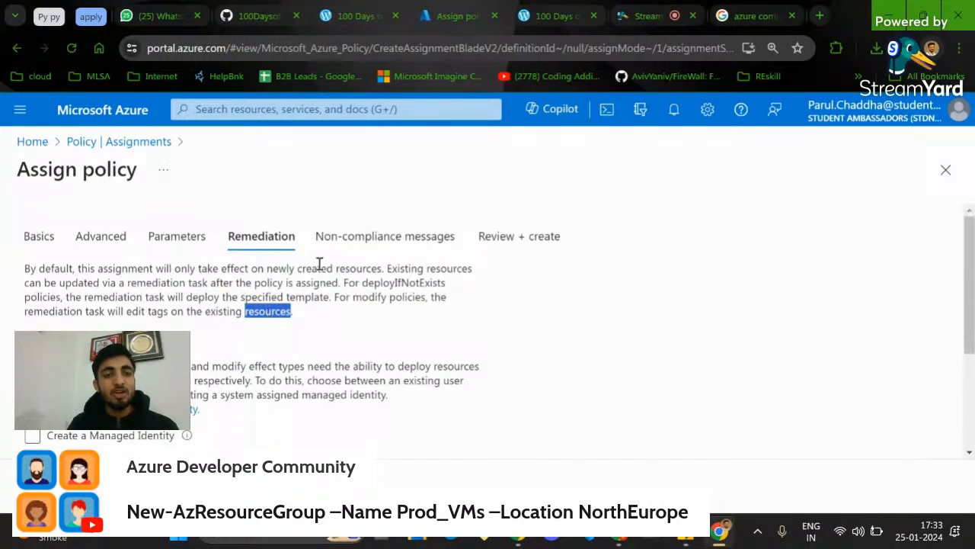
Highlight the sentence about the default effect on newly created resources, and examine the managed identity explanation
{"action": "left_click", "coordinate": [297, 272]}
{"action": "double_click", "coordinate": [239, 277]}
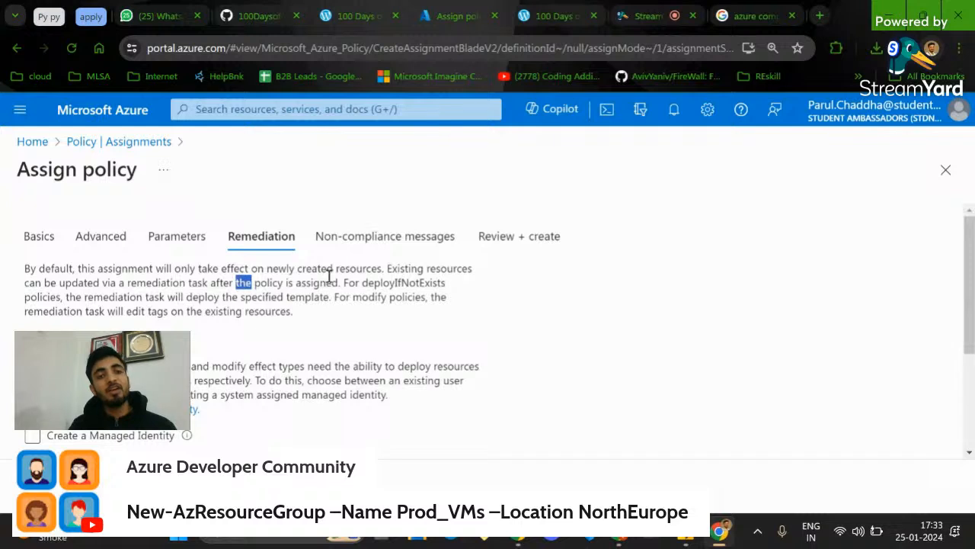
{"action": "left_click_drag", "start_coordinate": [381, 265], "coordinate": [25, 270]}
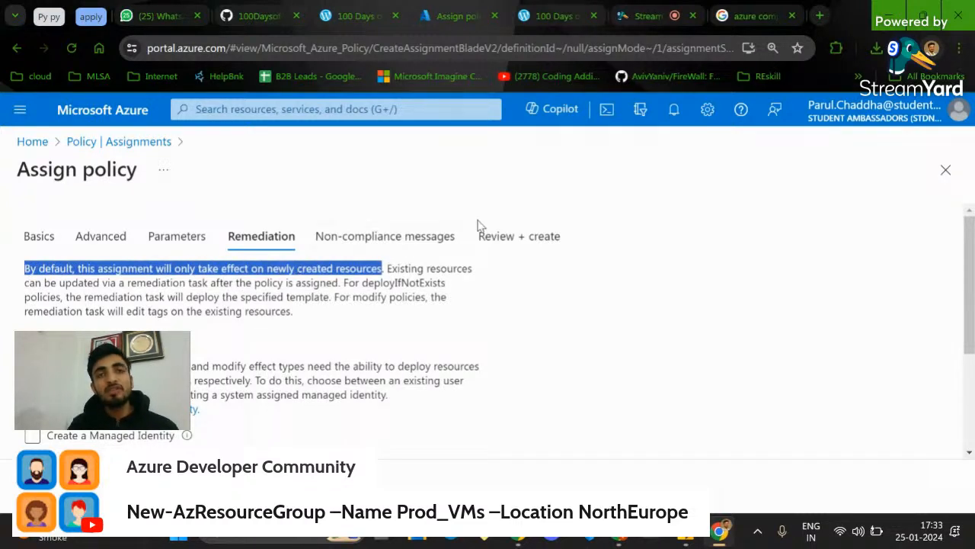
{"action": "triple_click", "coordinate": [428, 285]}
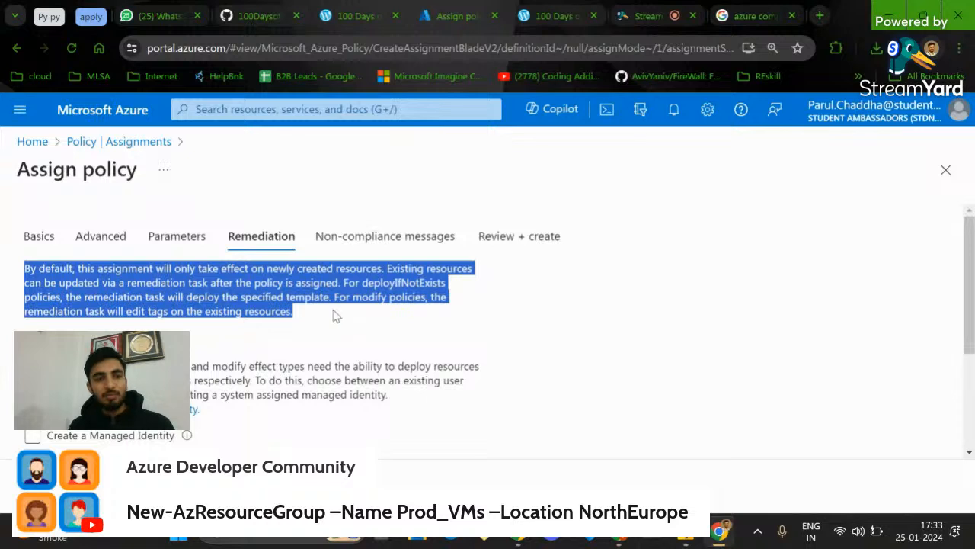
{"action": "left_click", "coordinate": [167, 350]}
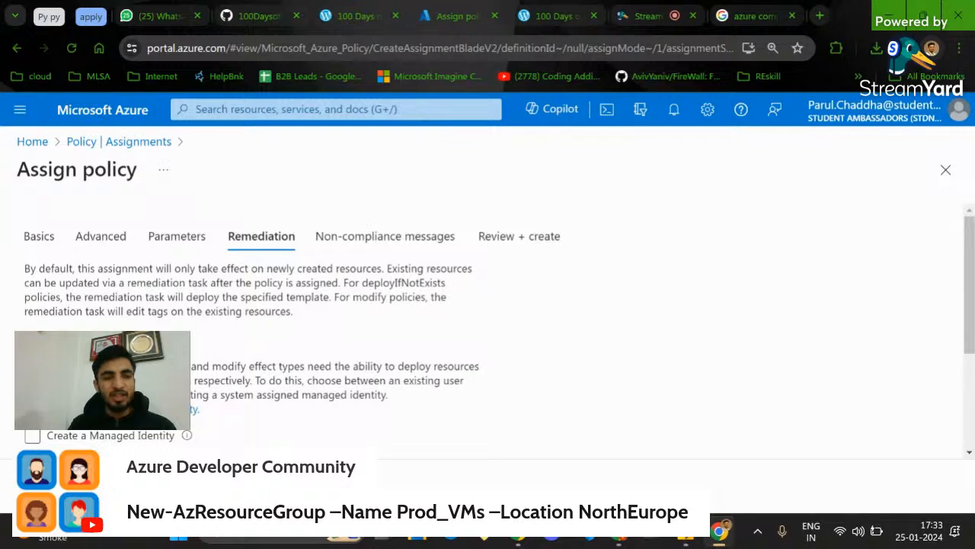
{"action": "triple_click", "coordinate": [167, 366]}
{"action": "left_click", "coordinate": [167, 366]}
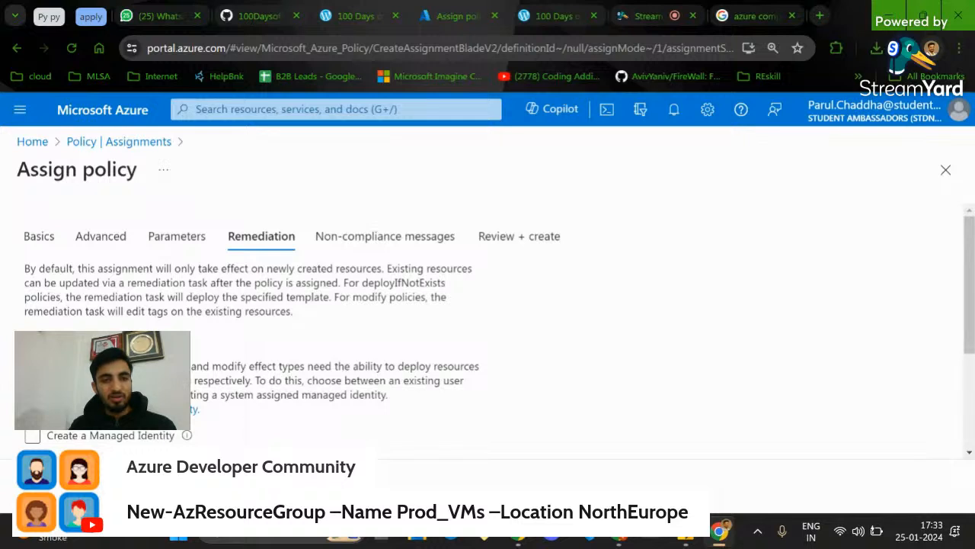
Open the non-compliance messages, highlight their explanation and enter a message ending in "and locks"
{"action": "left_click", "coordinate": [384, 236]}
{"action": "left_click", "coordinate": [317, 347]}
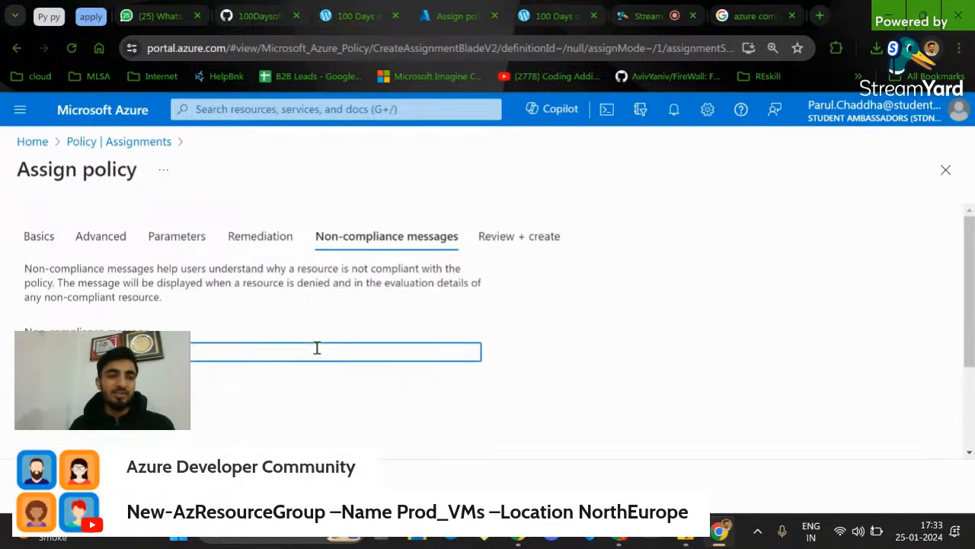
{"action": "triple_click", "coordinate": [264, 267]}
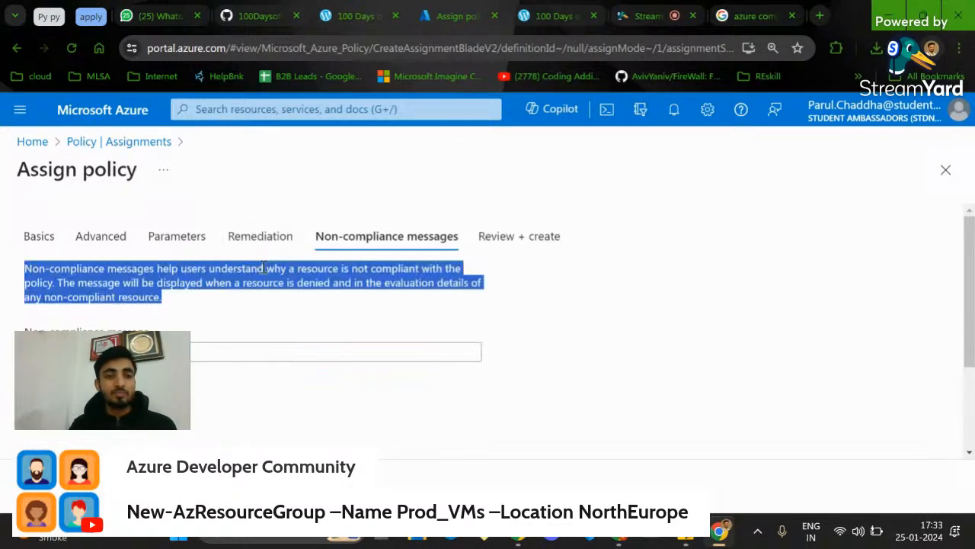
{"action": "double_click", "coordinate": [343, 281]}
{"action": "triple_click", "coordinate": [344, 282]}
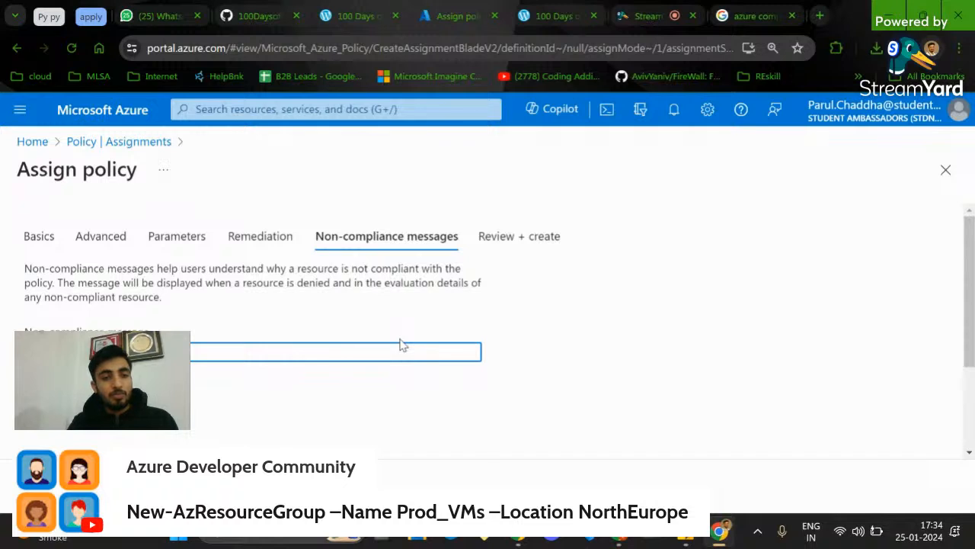
{"action": "type", "text": "and locks"}
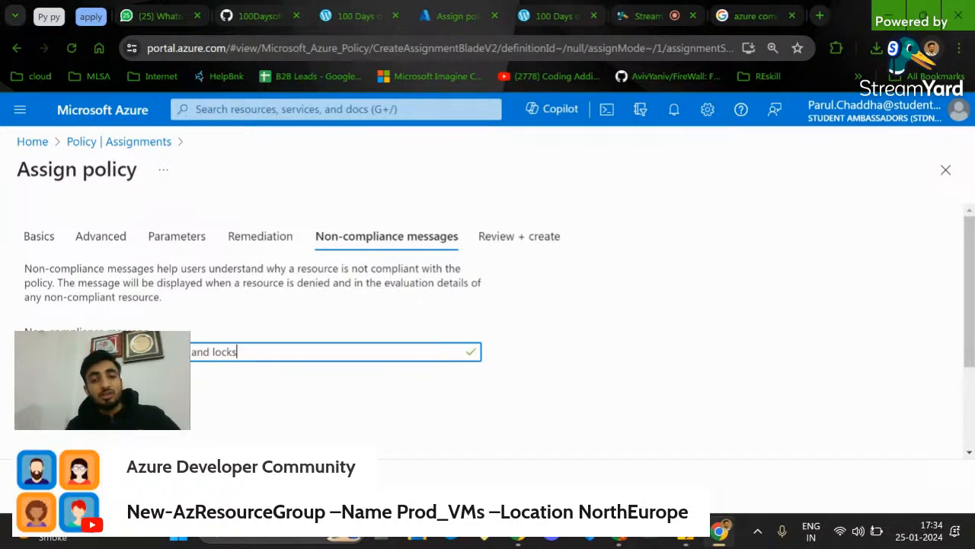
Review the assignment summary and create the Allowed locations policy assignment for Prod_VMs
{"action": "left_click", "coordinate": [361, 438]}
{"action": "scroll", "coordinate": [215, 335], "scroll_direction": "down", "scroll_amount": 5}
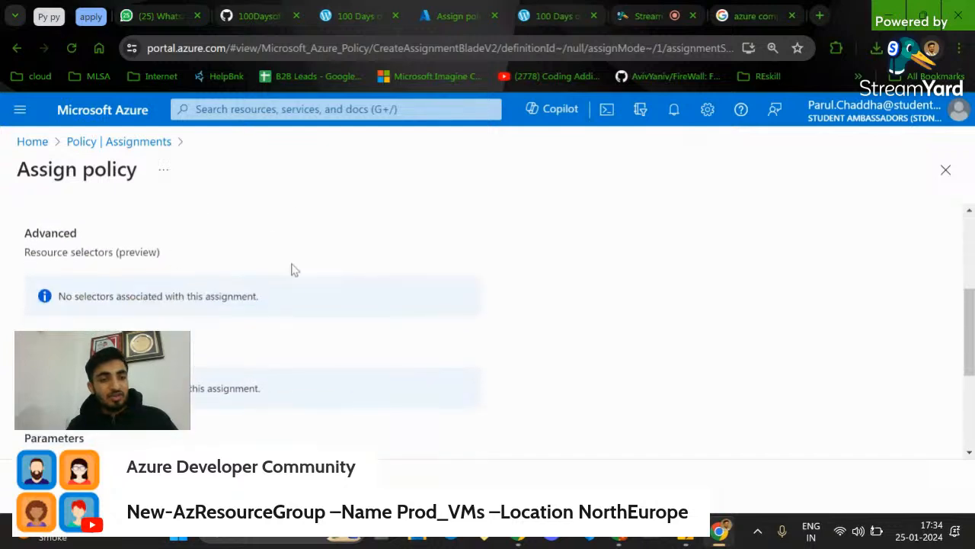
{"action": "left_click", "coordinate": [34, 482]}
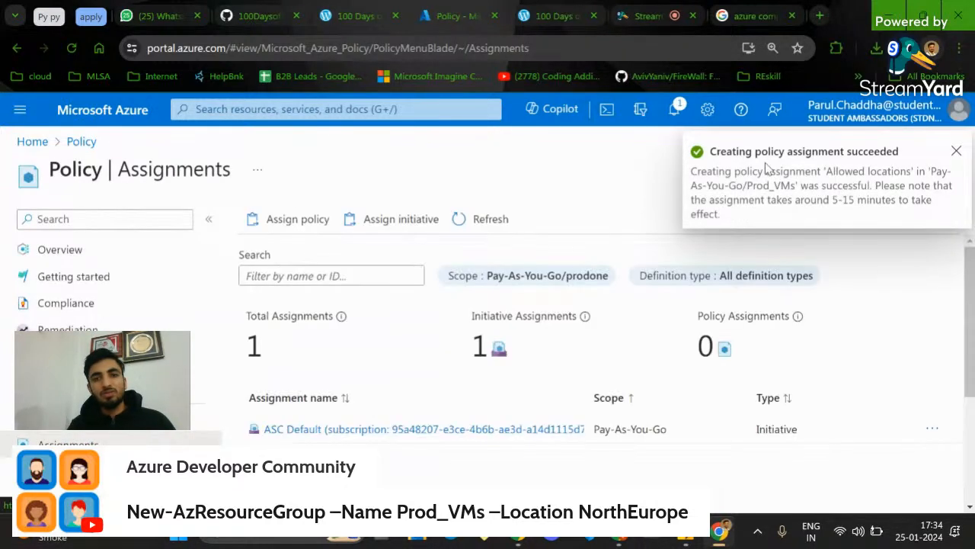
{"action": "scroll", "coordinate": [430, 357], "scroll_direction": "down", "scroll_amount": 2}
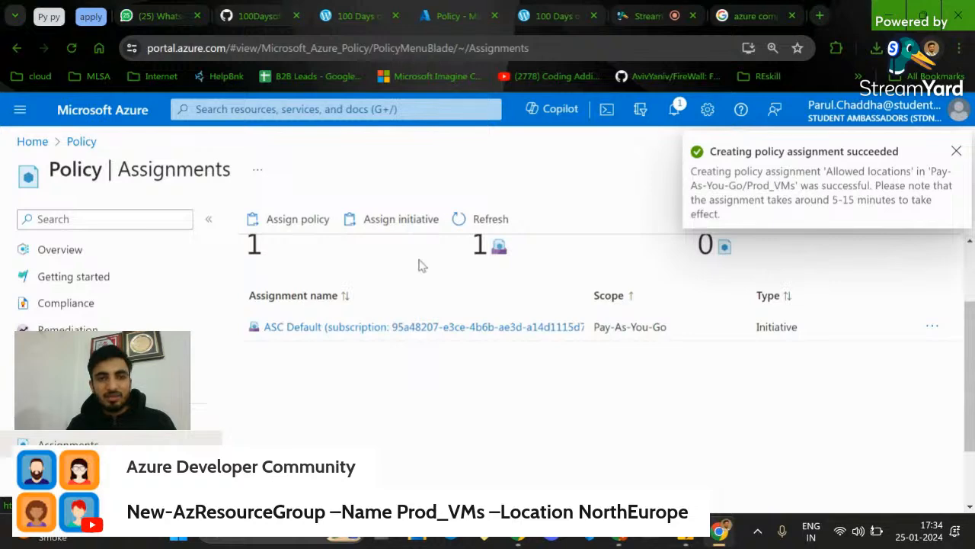
Check and refresh the policy assignments list, and reopen the Cloud Shell session
{"action": "scroll", "coordinate": [420, 264], "scroll_direction": "up", "scroll_amount": 2}
{"action": "left_click", "coordinate": [654, 13]}
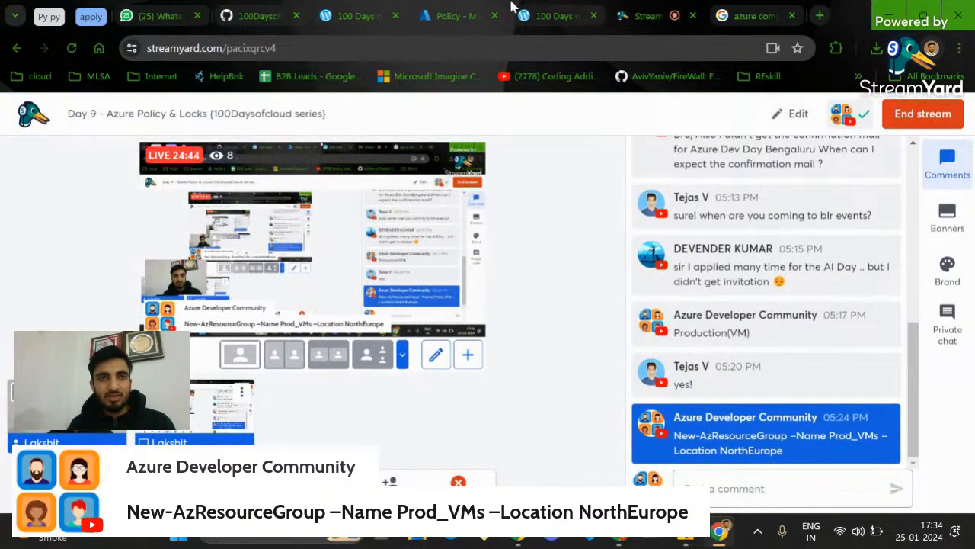
{"action": "left_click", "coordinate": [452, 12]}
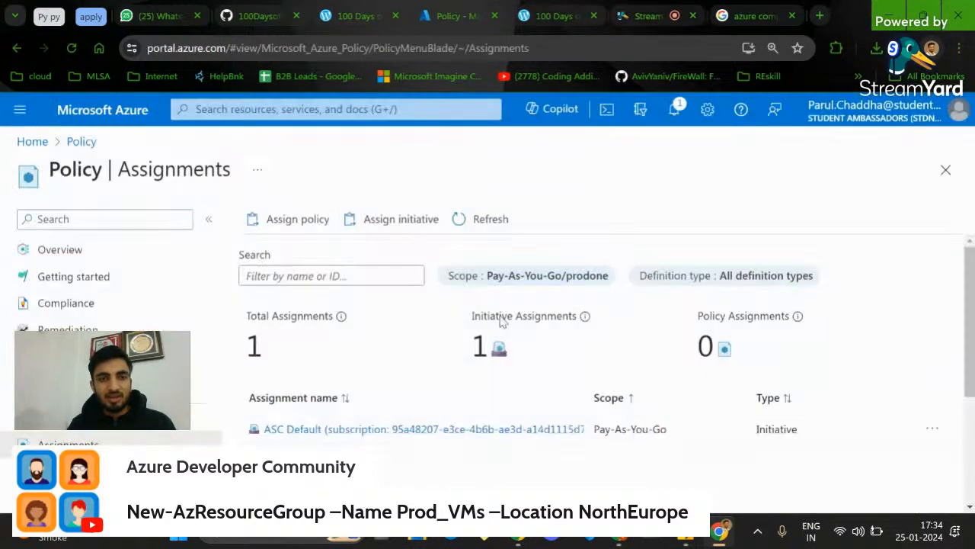
{"action": "left_click", "coordinate": [465, 218]}
{"action": "scroll", "coordinate": [437, 361], "scroll_direction": "down", "scroll_amount": 3}
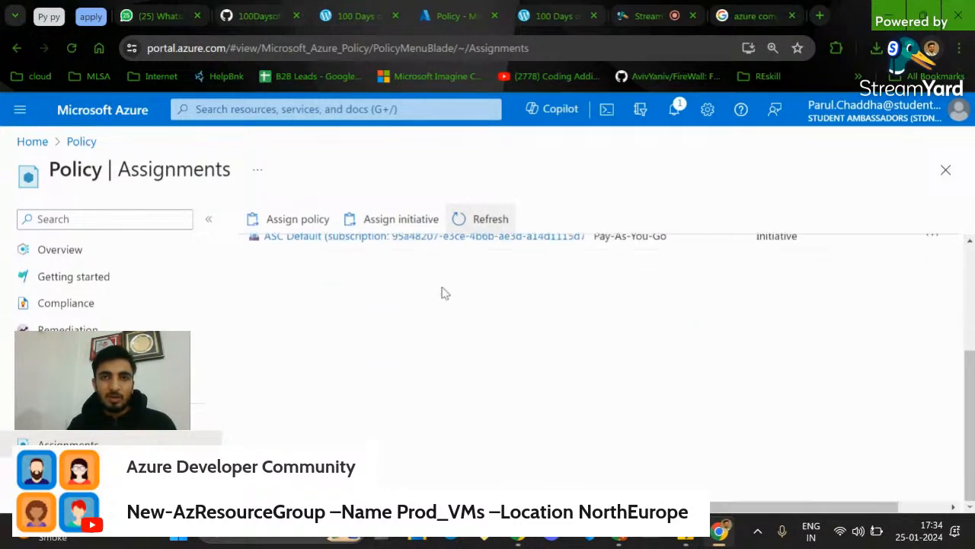
{"action": "left_click", "coordinate": [607, 114]}
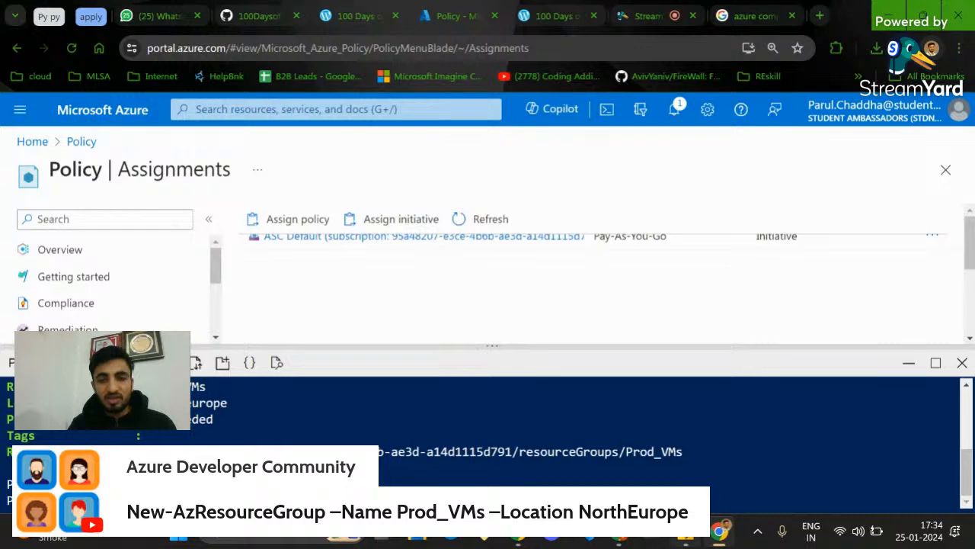
Try to create the Prod_VMs_Lock resource lock on Prod_VMs by running the New-AzResourceLock command copied from the notes
{"action": "left_click", "coordinate": [685, 534]}
{"action": "triple_click", "coordinate": [574, 82]}
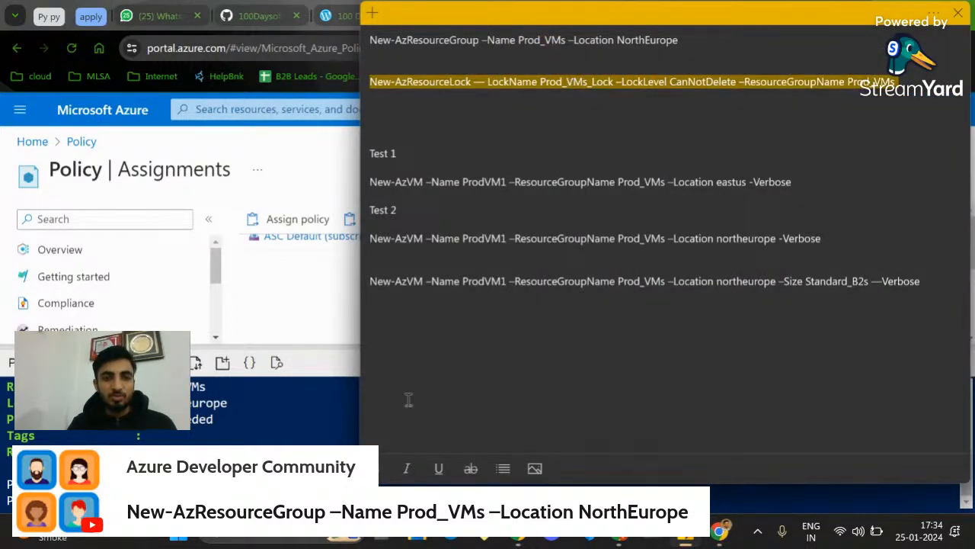
{"action": "left_click", "coordinate": [325, 431]}
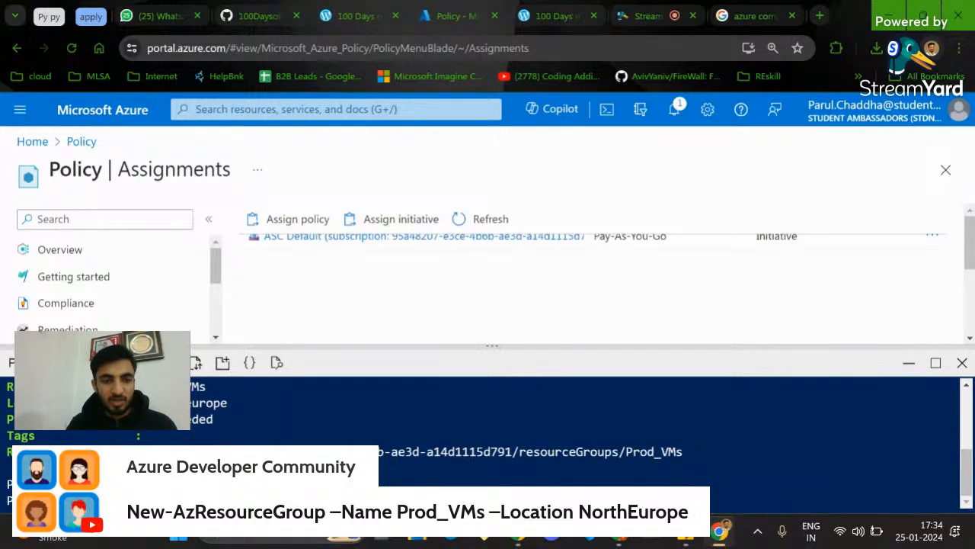
{"action": "type", "text": "New-AzResourceLock -LockName Prod_VMs_Lock -LockLevel CanNotDelete -ResourceGroupName Prod_VMs"}
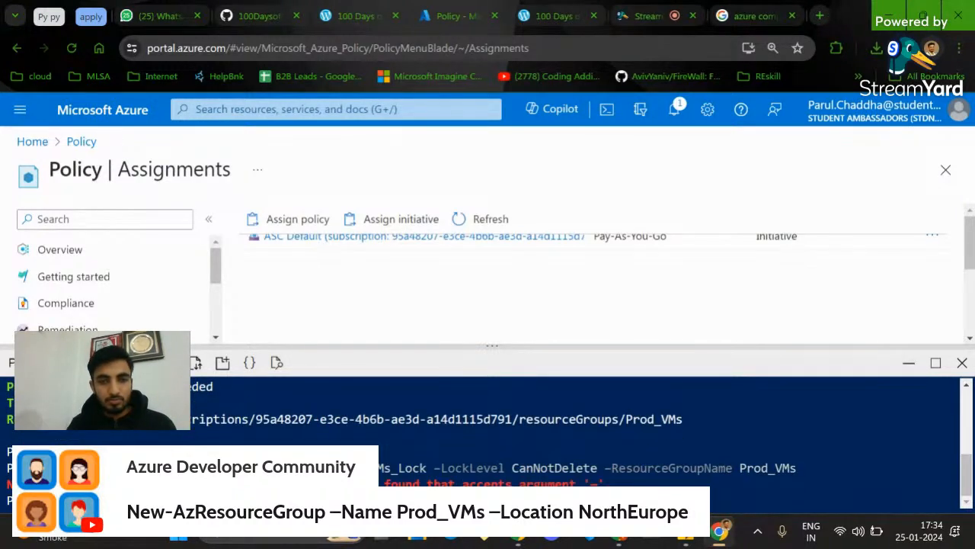
{"action": "triple_click", "coordinate": [326, 469]}
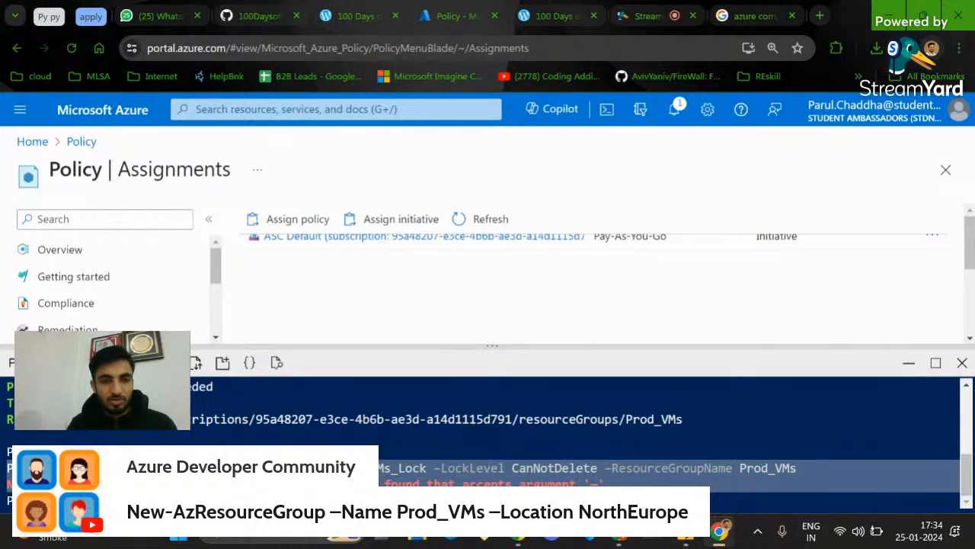
{"action": "key", "text": "ctrl+c"}
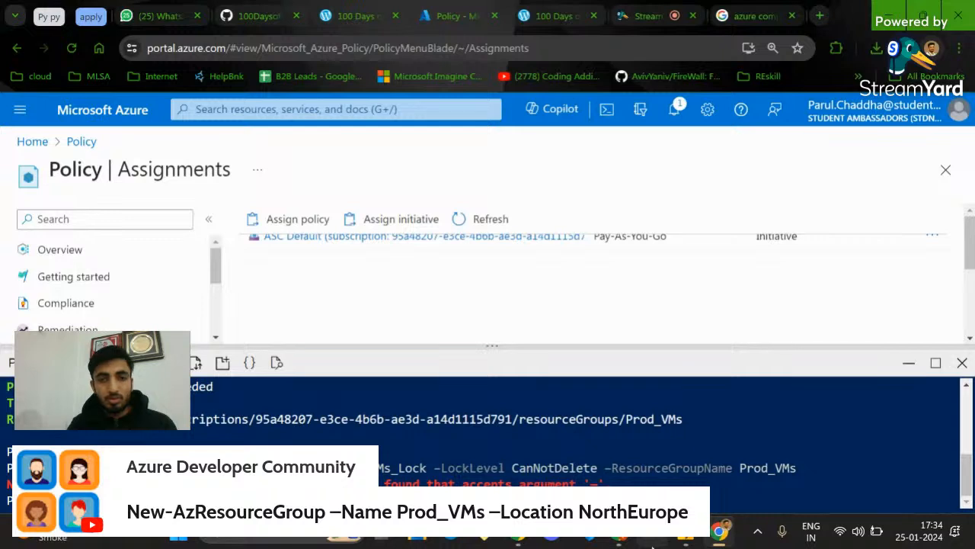
In the notes, replace the long dash and space before LockName with a hyphen and copy the corrected New-AzResourceLock command
{"action": "left_click", "coordinate": [690, 541]}
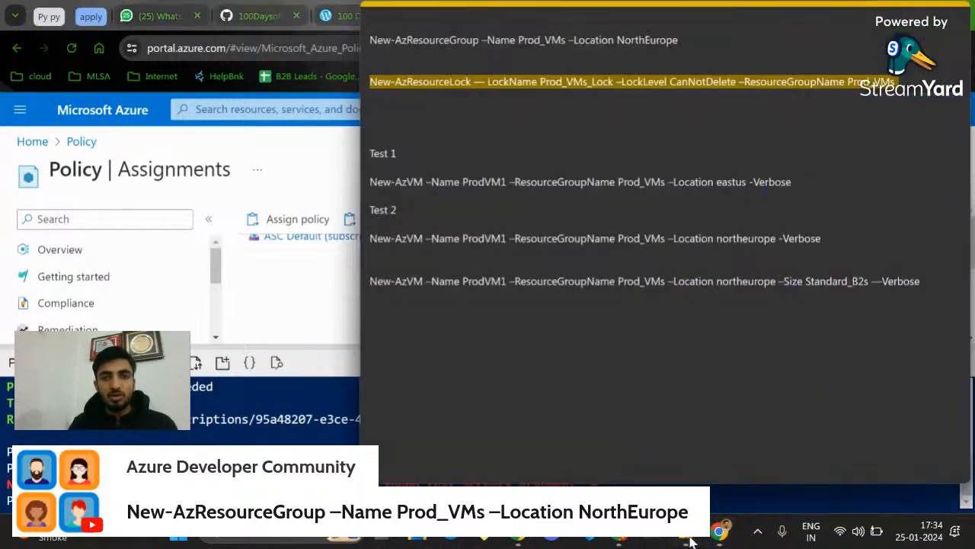
{"action": "left_click", "coordinate": [482, 92]}
{"action": "left_click", "coordinate": [487, 82]}
{"action": "key", "text": "BackSpace"}
{"action": "key", "text": "BackSpace"}
{"action": "type", "text": "-"}
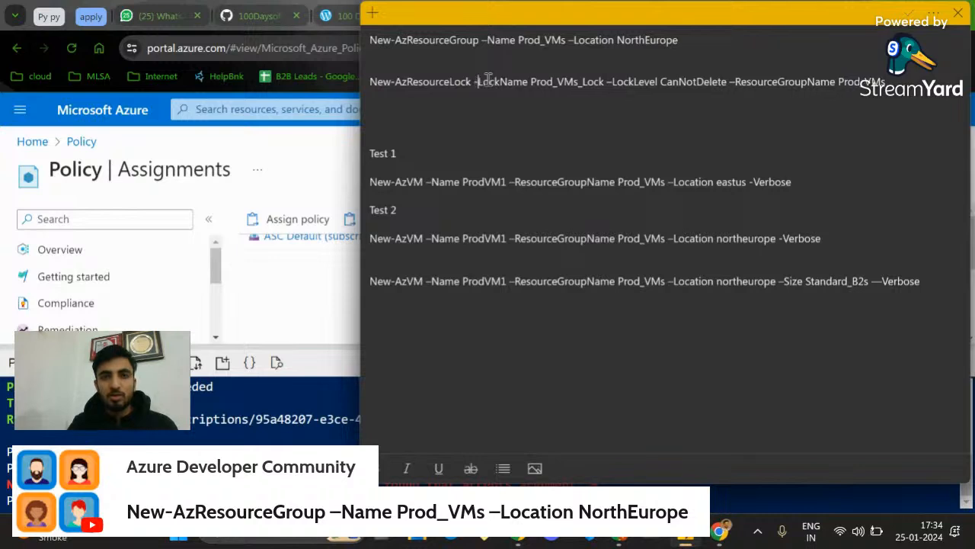
{"action": "key", "text": "Home"}
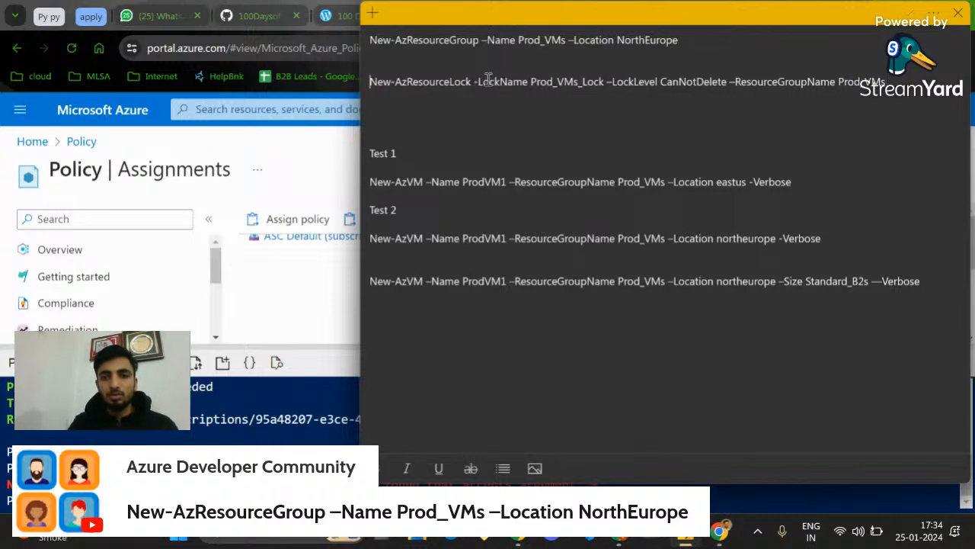
{"action": "key", "text": "shift+End"}
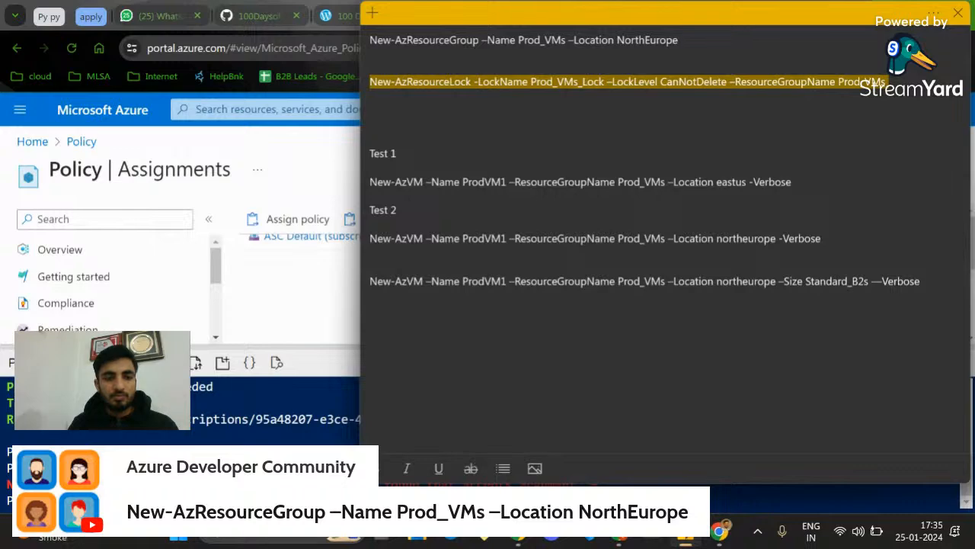
Run New-AzResourceLock in Cloud Shell with LockName Prod_VMs_Lock, LockLevel CanNotDelete and ResourceGroupName Prod_VMs, and confirm with y
{"action": "left_click", "coordinate": [4, 484]}
{"action": "key", "text": "ctrl+v"}
{"action": "key", "text": "Return"}
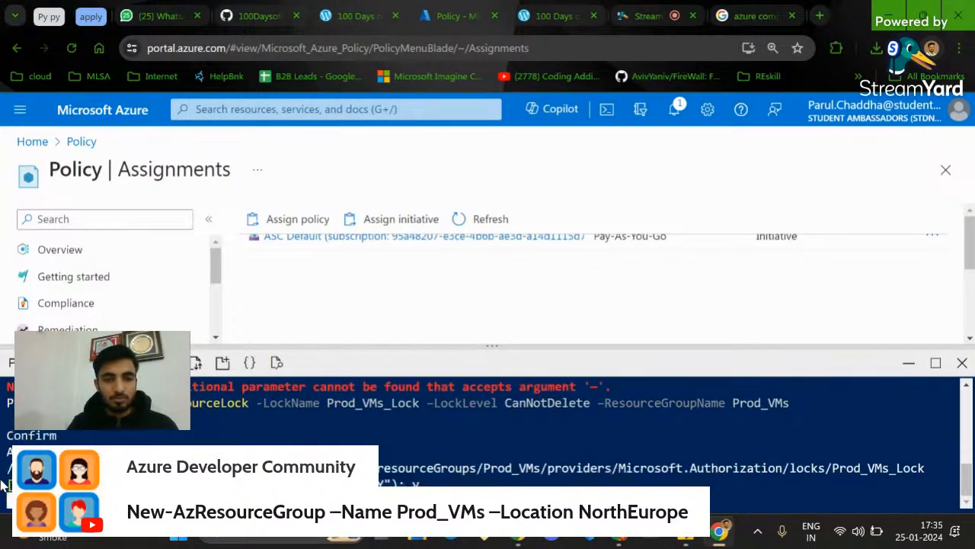
{"action": "key", "text": "Return"}
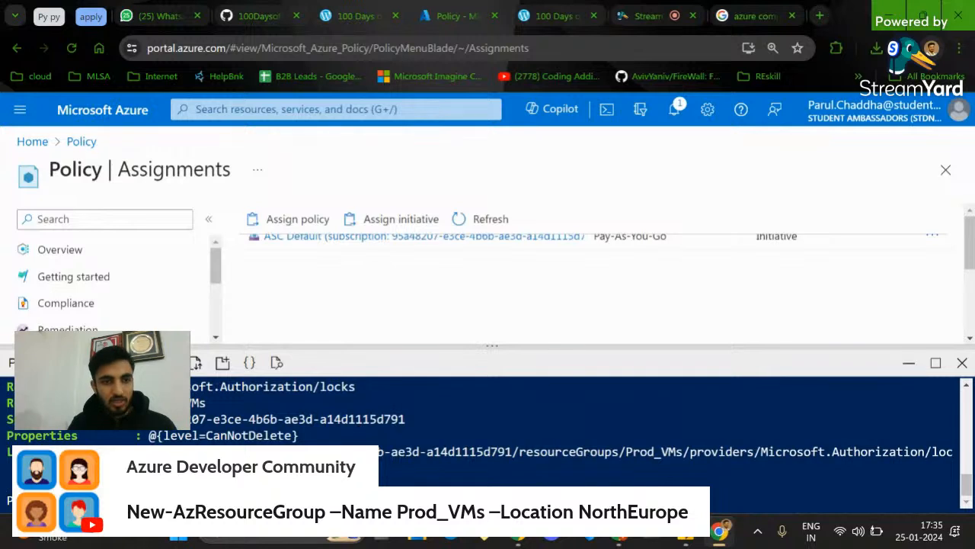
Highlight the lock's level property and enlarge the Cloud Shell pane to show the full command output
{"action": "double_click", "coordinate": [227, 438]}
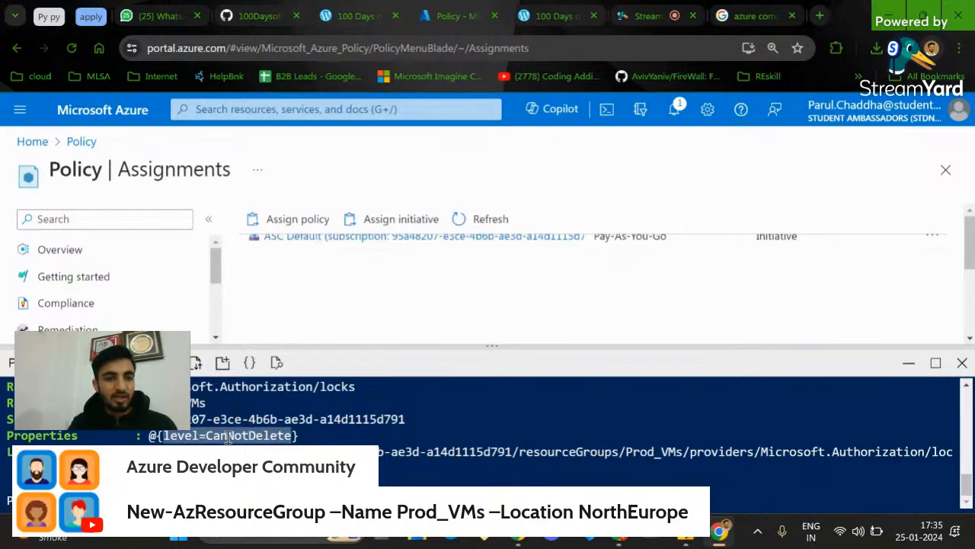
{"action": "scroll", "coordinate": [227, 438], "scroll_direction": "up", "scroll_amount": 1}
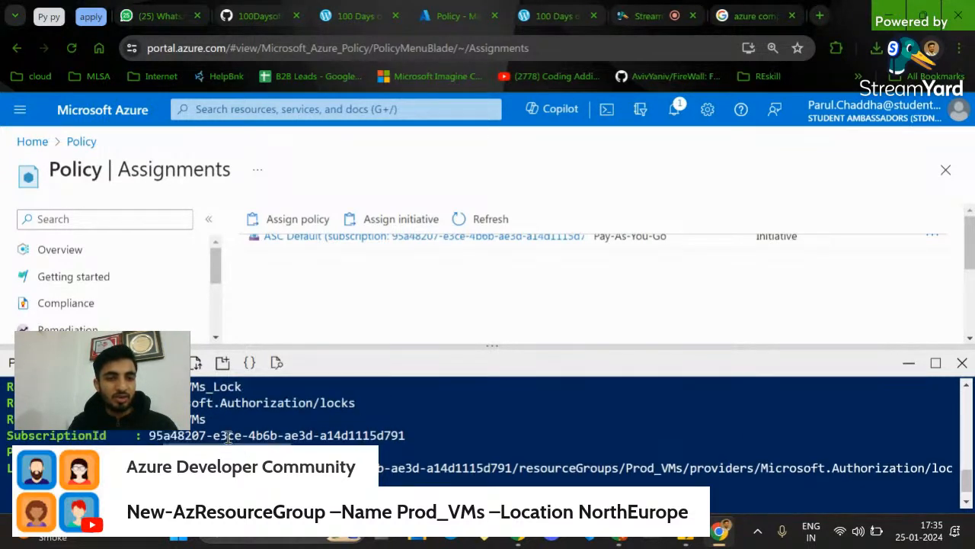
{"action": "left_click_drag", "start_coordinate": [503, 345], "coordinate": [536, 111]}
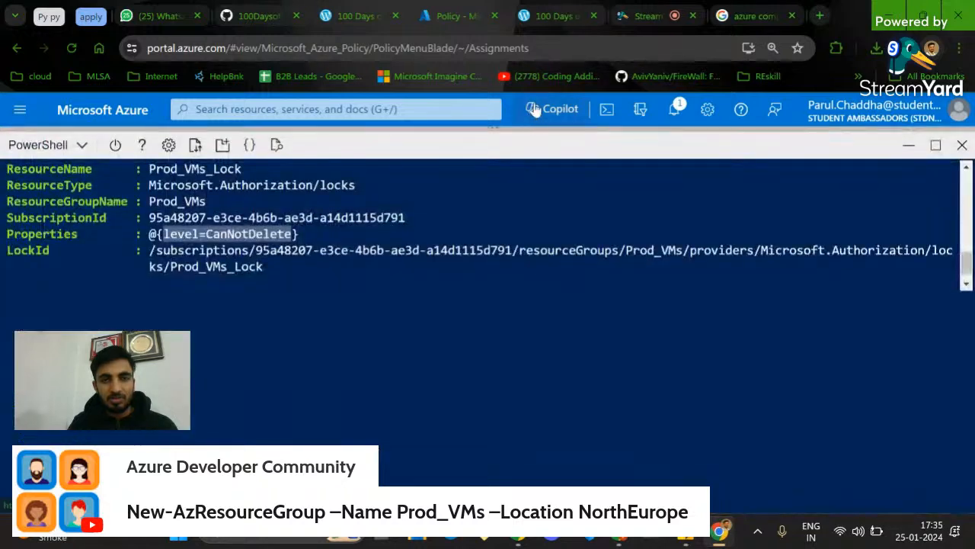
{"action": "scroll", "coordinate": [332, 291], "scroll_direction": "down", "scroll_amount": 3}
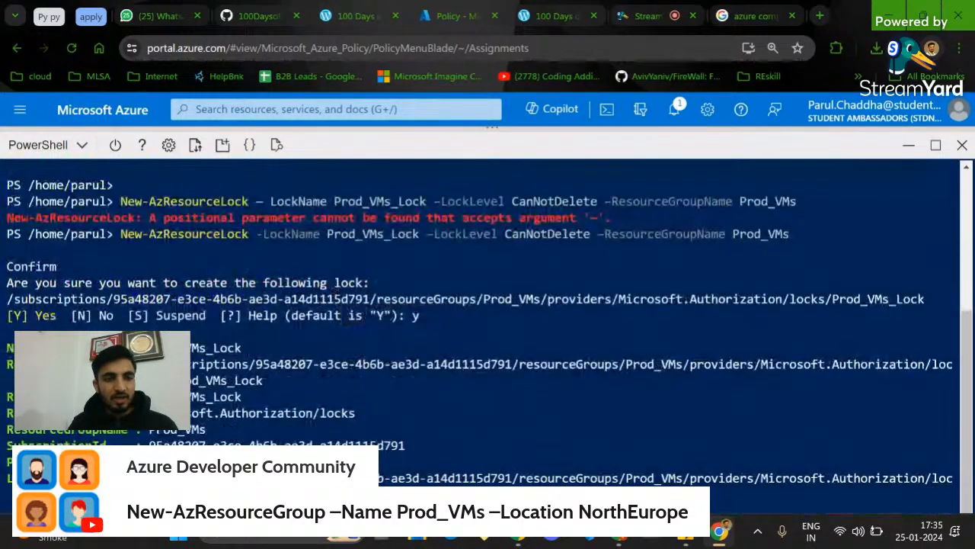
Examine the new lock's output, highlighting its name, resource ID, resource group name and subscription ID
{"action": "triple_click", "coordinate": [196, 361]}
{"action": "triple_click", "coordinate": [212, 348]}
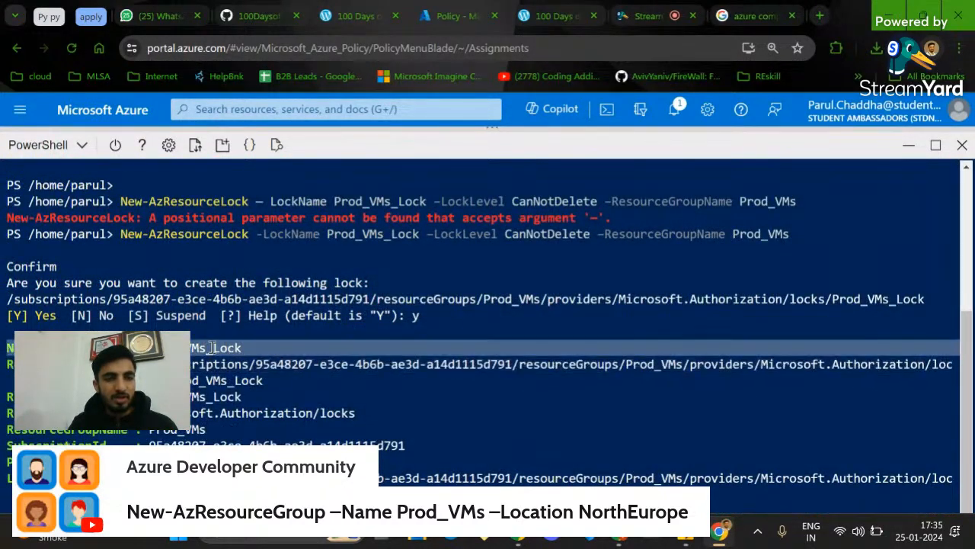
{"action": "left_click", "coordinate": [212, 348]}
{"action": "double_click", "coordinate": [212, 347]}
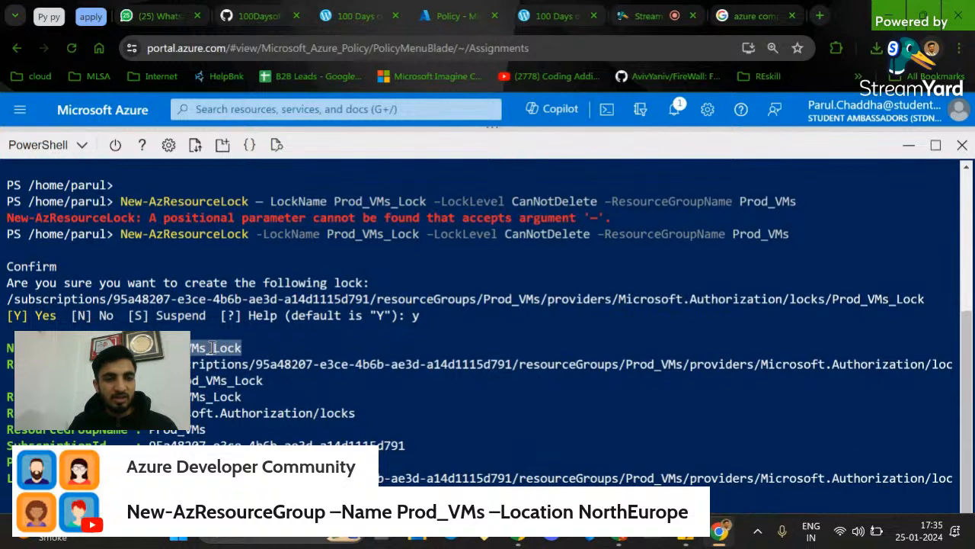
{"action": "triple_click", "coordinate": [225, 368]}
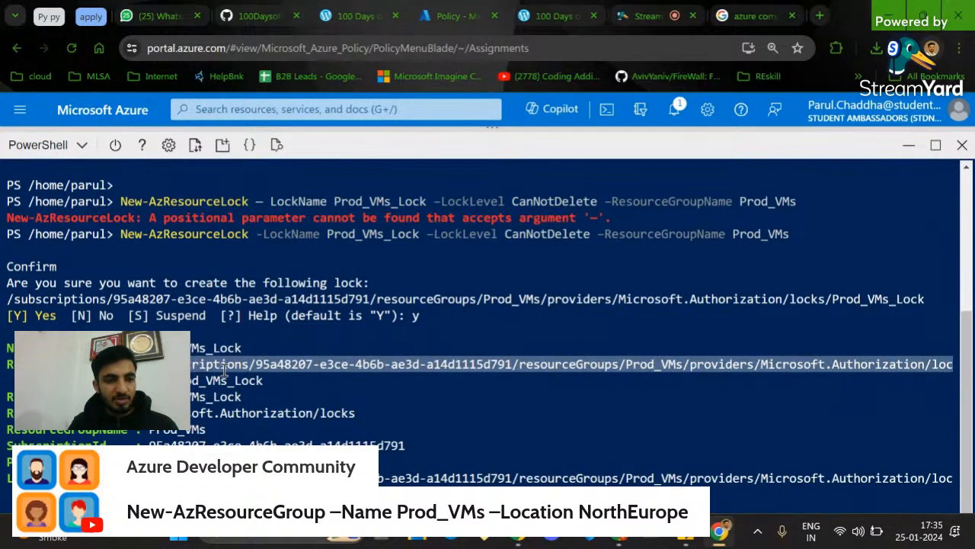
{"action": "double_click", "coordinate": [196, 396]}
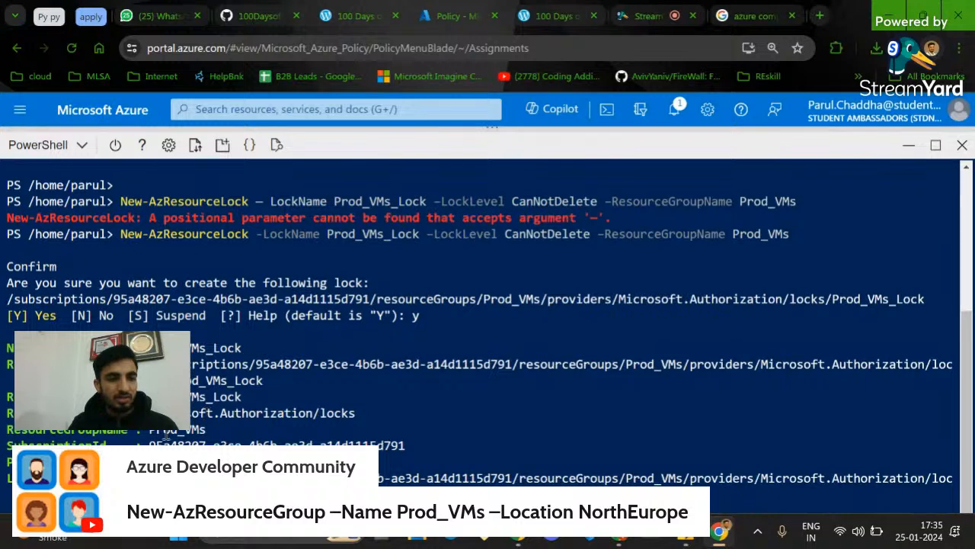
{"action": "double_click", "coordinate": [164, 430]}
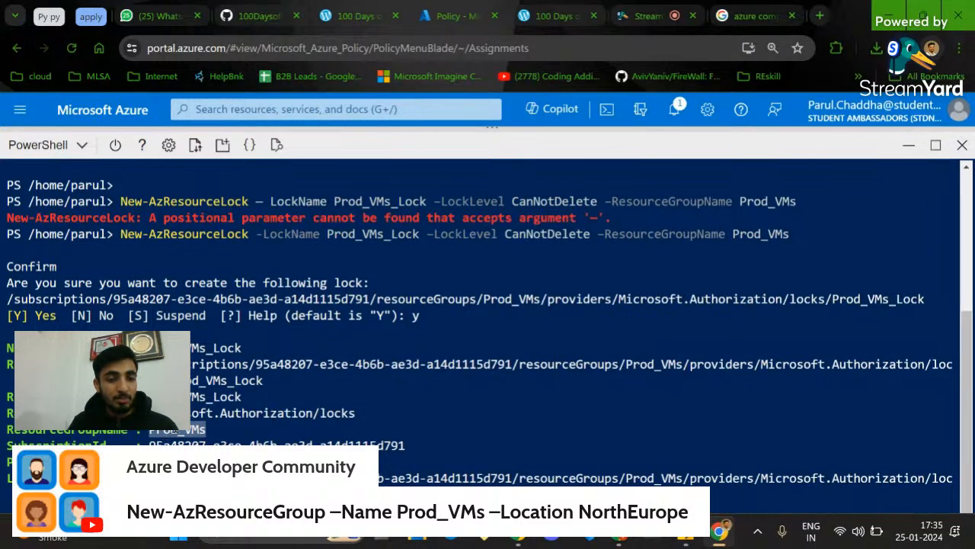
{"action": "double_click", "coordinate": [227, 443]}
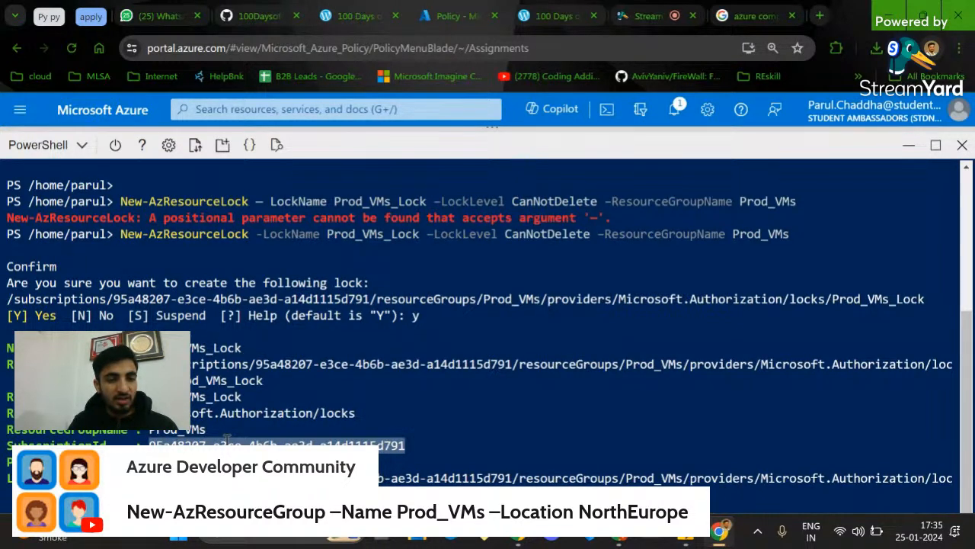
{"action": "left_click", "coordinate": [228, 462]}
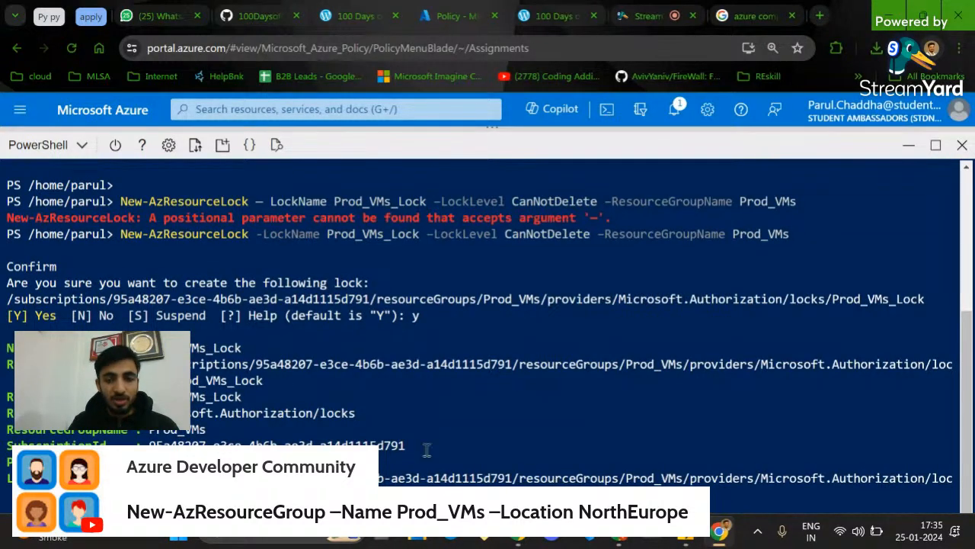
{"action": "key", "text": "Return"}
{"action": "key", "text": "Return"}
{"action": "key", "text": "Return"}
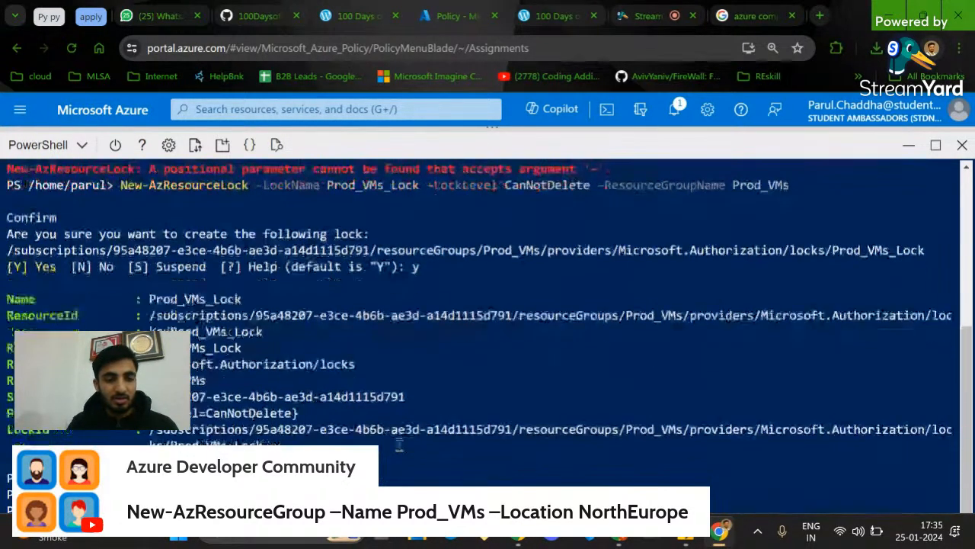
Post the notes' Test 1 New-AzVM command for ProdVM1 in Prod_VMs at eastus as a StreamYard comment and show it on the live stream
{"action": "left_click", "coordinate": [719, 531]}
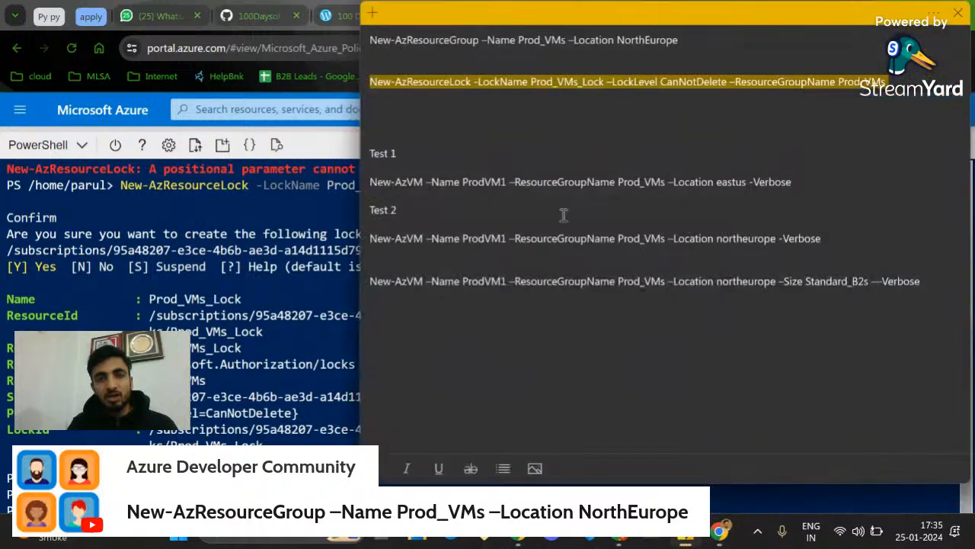
{"action": "left_click", "coordinate": [537, 193]}
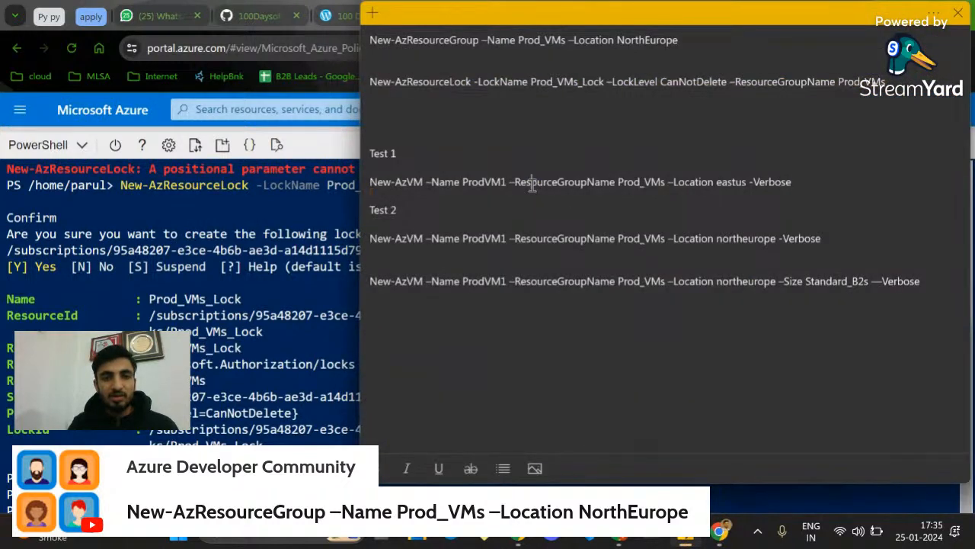
{"action": "triple_click", "coordinate": [533, 183]}
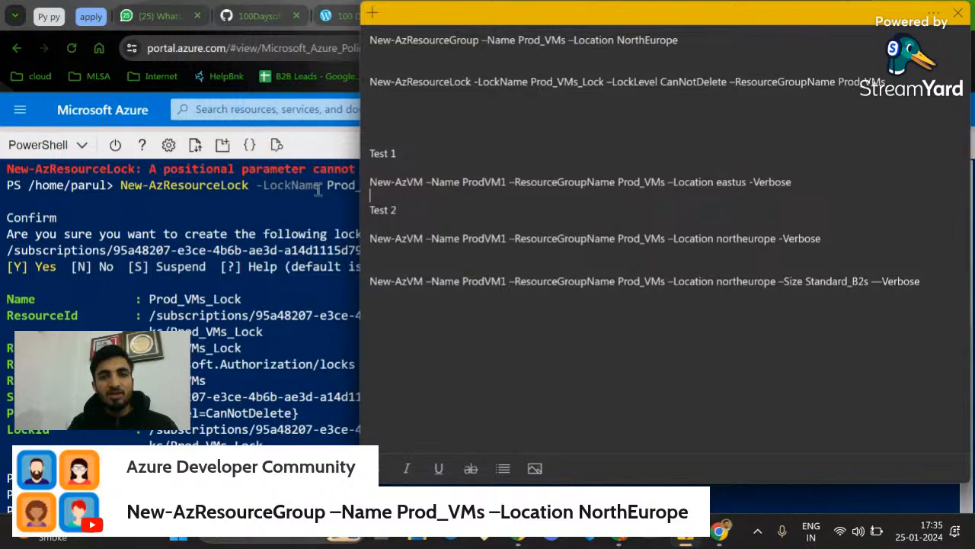
{"action": "left_click", "coordinate": [289, 219]}
{"action": "left_click", "coordinate": [640, 14]}
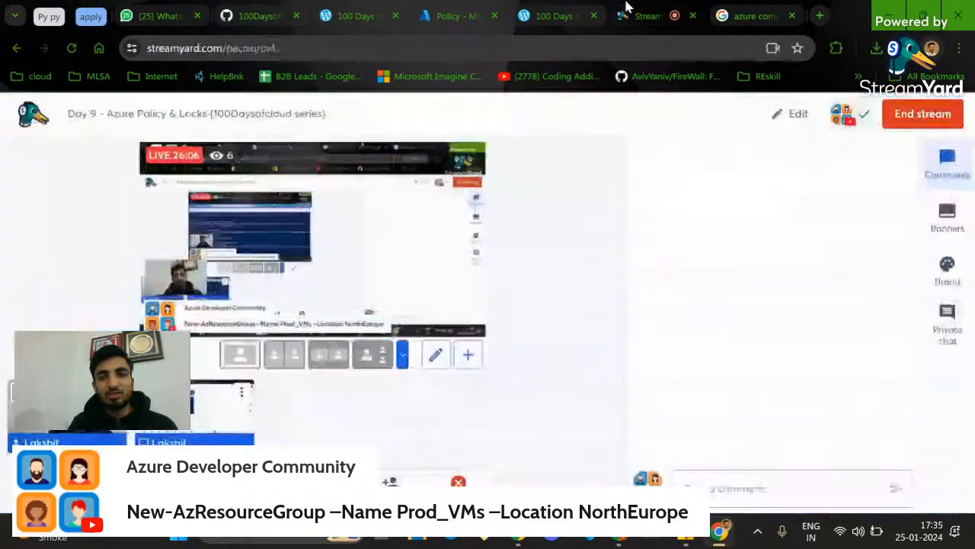
{"action": "left_click", "coordinate": [759, 490]}
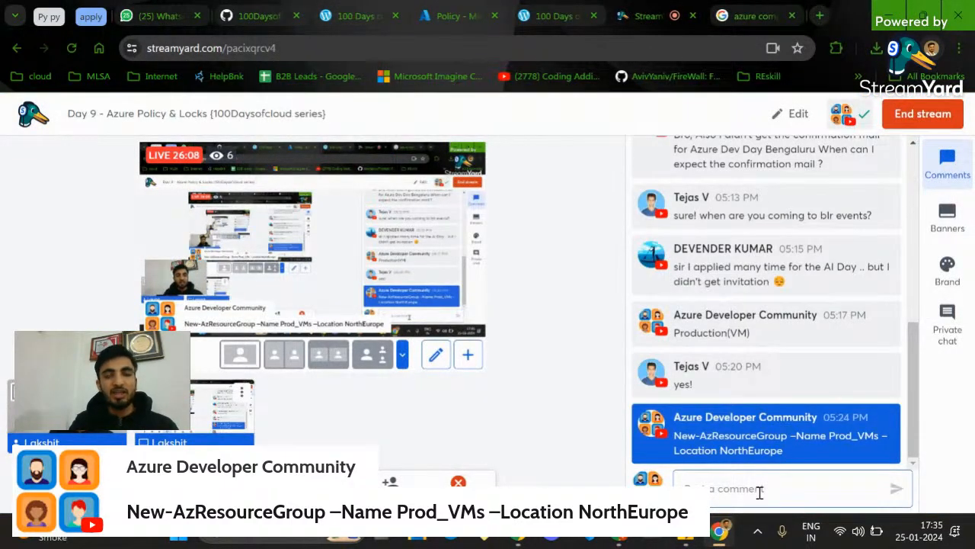
{"action": "type", "text": "New-AzVM –Name ProdVM1 –ResourceGroupName Prod_VMs –Location eastus -Verbose"}
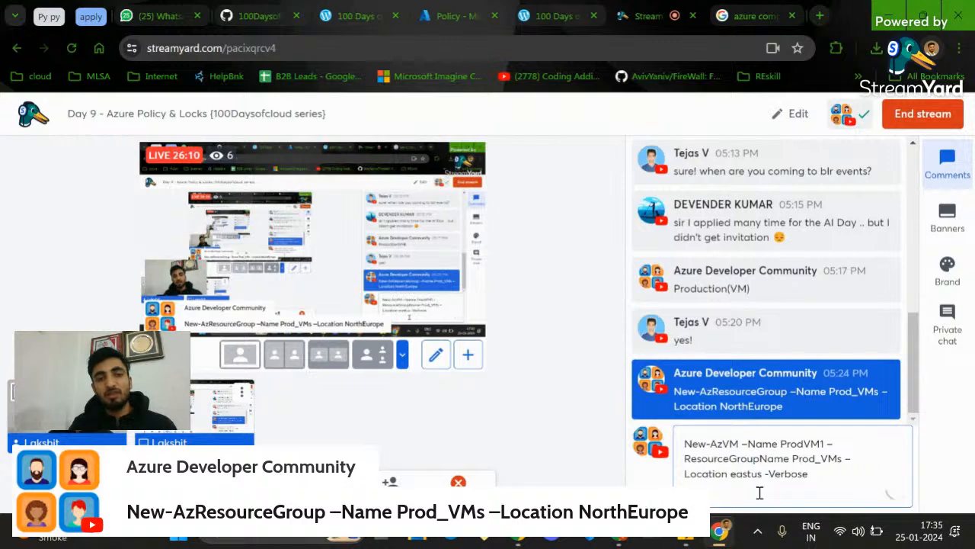
{"action": "key", "text": "Return"}
{"action": "left_click", "coordinate": [771, 428]}
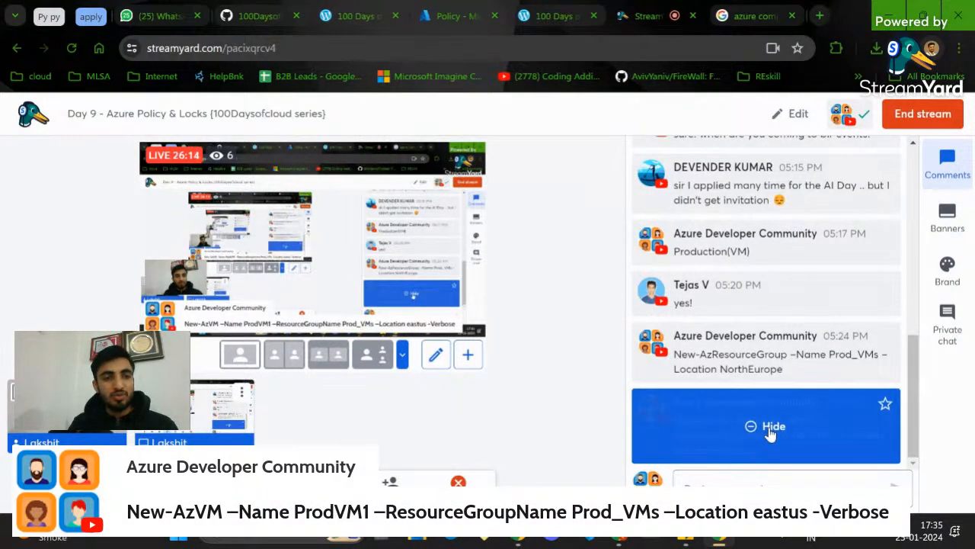
{"action": "left_click", "coordinate": [461, 16]}
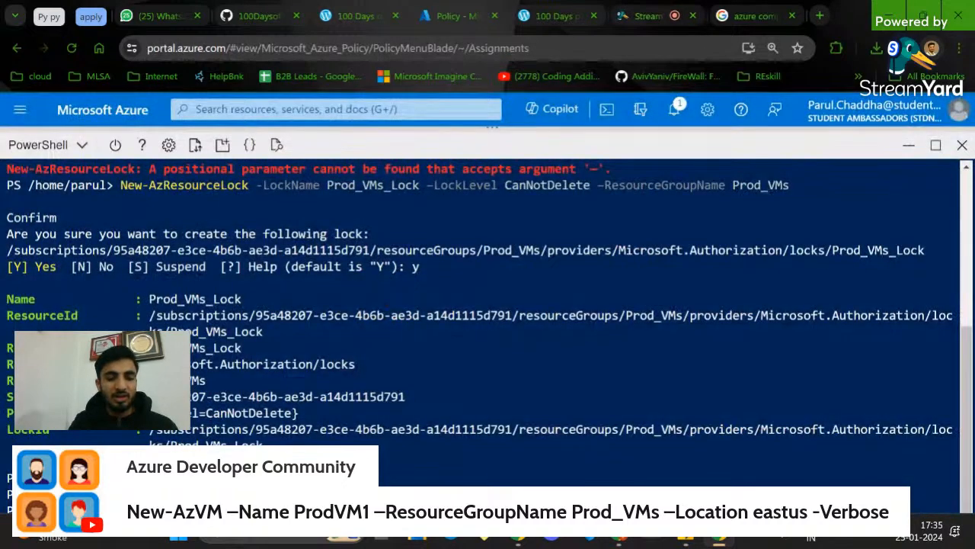
Run New-AzVM in Cloud Shell with Name ProdVM1, ResourceGroupName Prod_VMs, Location eastus and Verbose, and submit the requested administrator credentials
{"action": "type", "text": "New-AzVM –Name ProdVM1 –ResourceGroupName Prod_VMs –Location eastus -Verbose"}
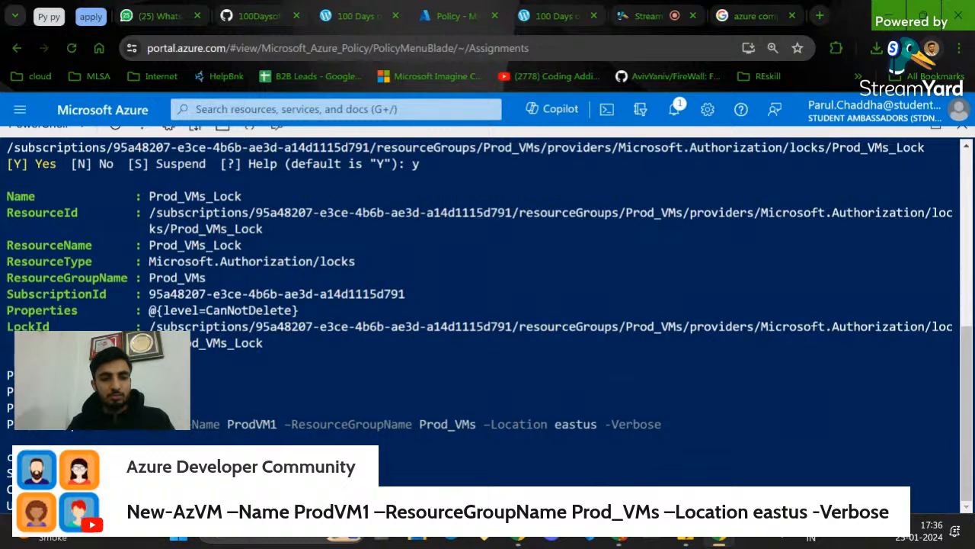
{"action": "key", "text": "Return"}
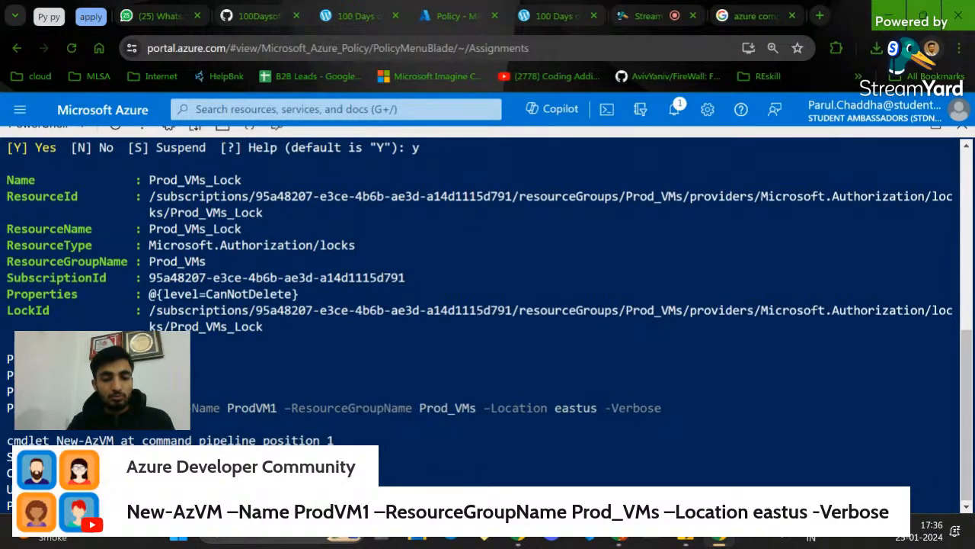
{"action": "key", "text": "Return"}
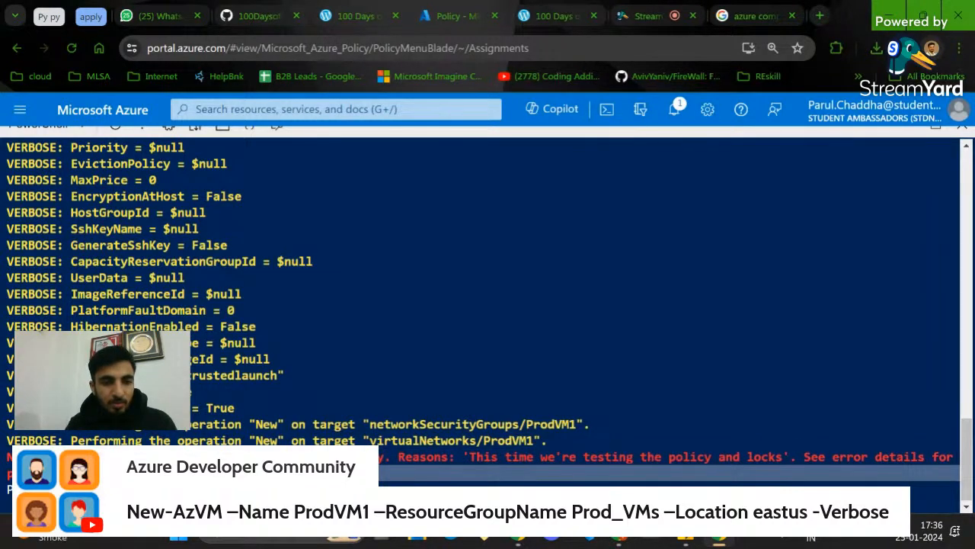
Highlight the New-AzVM error line and its stated reason in the Cloud Shell output
{"action": "left_click_drag", "start_coordinate": [305, 472], "coordinate": [304, 457]}
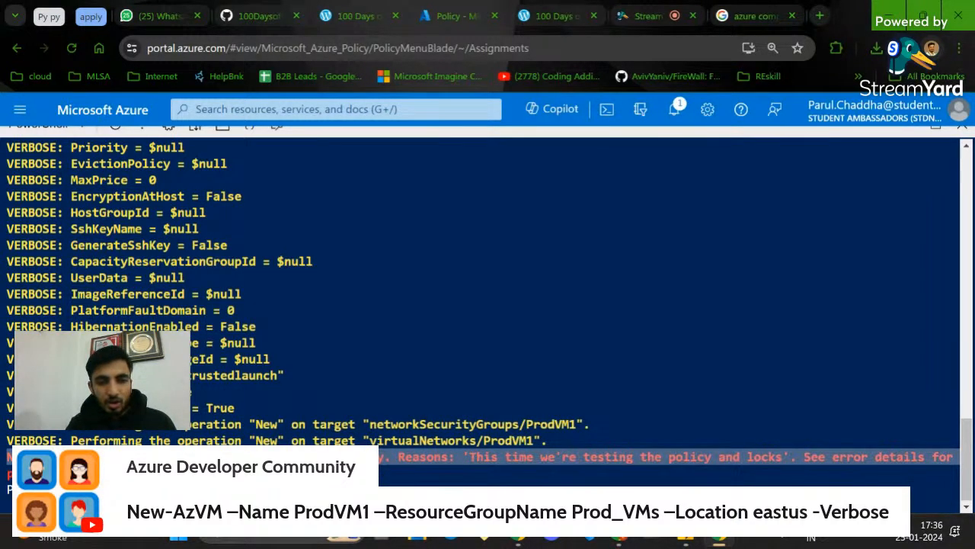
{"action": "double_click", "coordinate": [509, 456]}
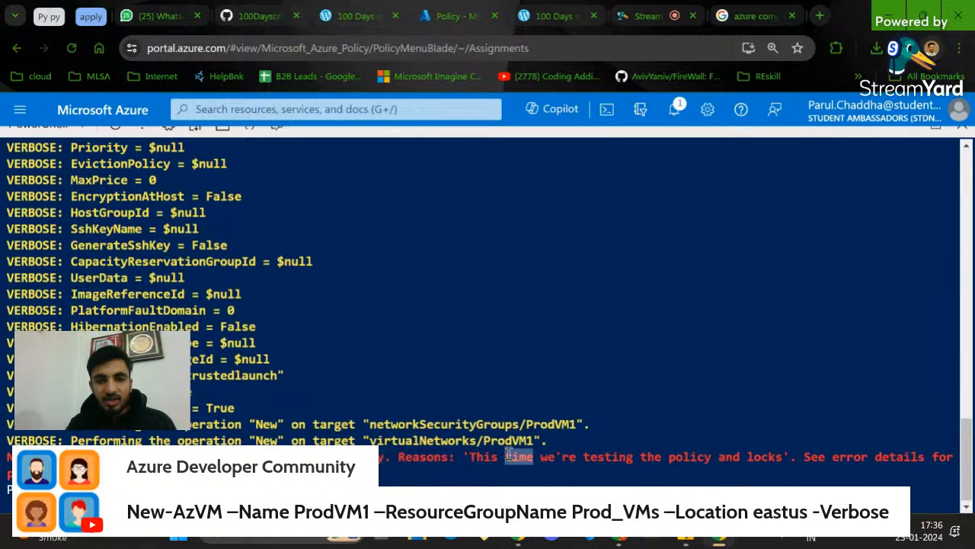
{"action": "left_click", "coordinate": [470, 454]}
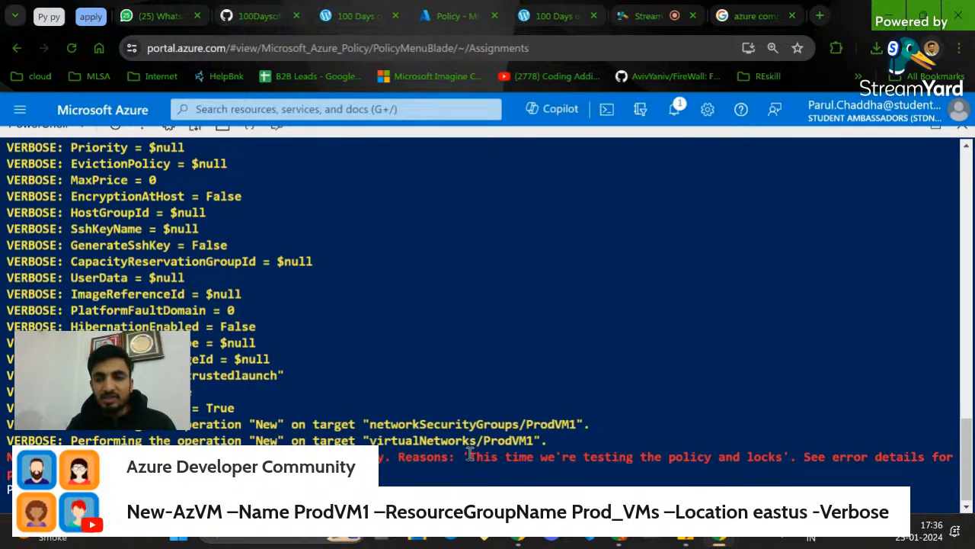
{"action": "left_click_drag", "start_coordinate": [470, 454], "coordinate": [782, 463]}
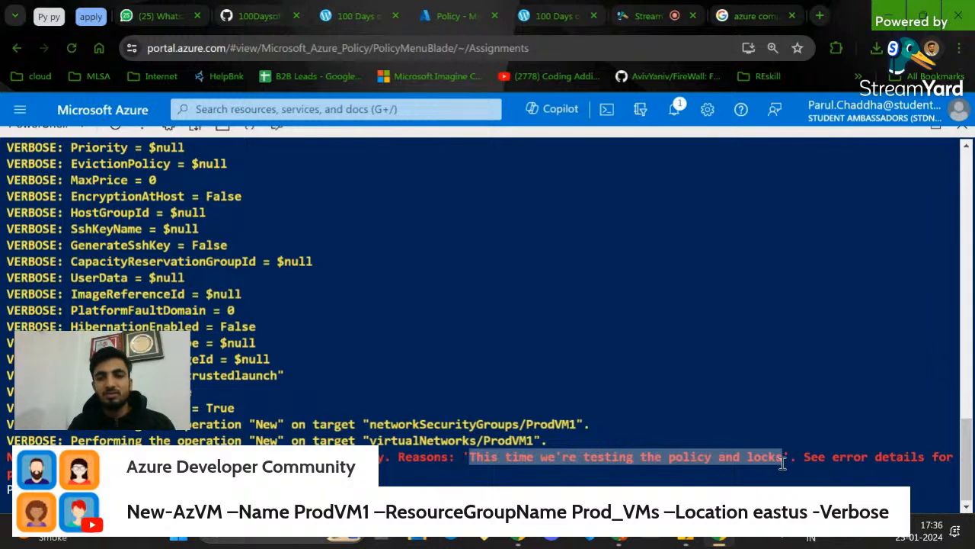
{"action": "triple_click", "coordinate": [433, 457]}
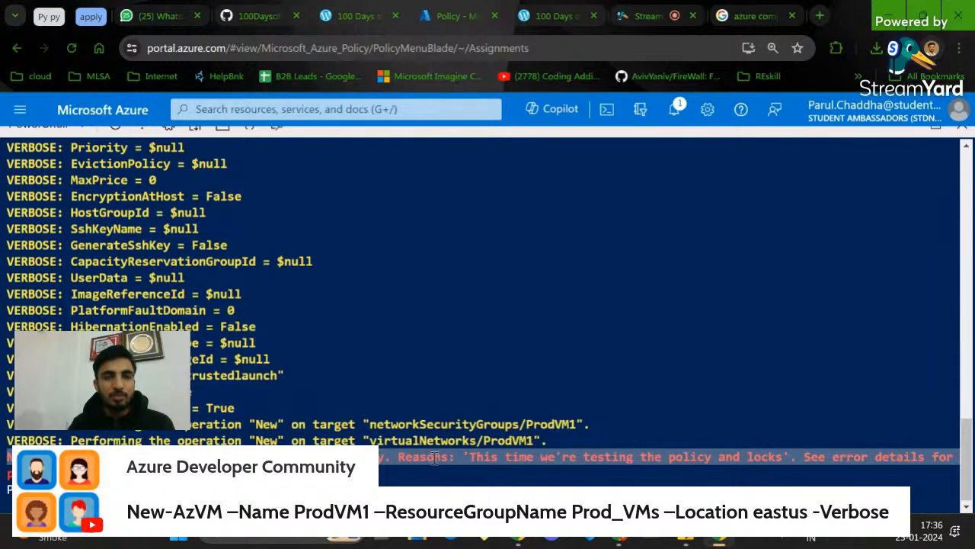
Switch to StreamYard and hide the displayed New-AzVM comment from the live stream
{"action": "left_click", "coordinate": [647, 15]}
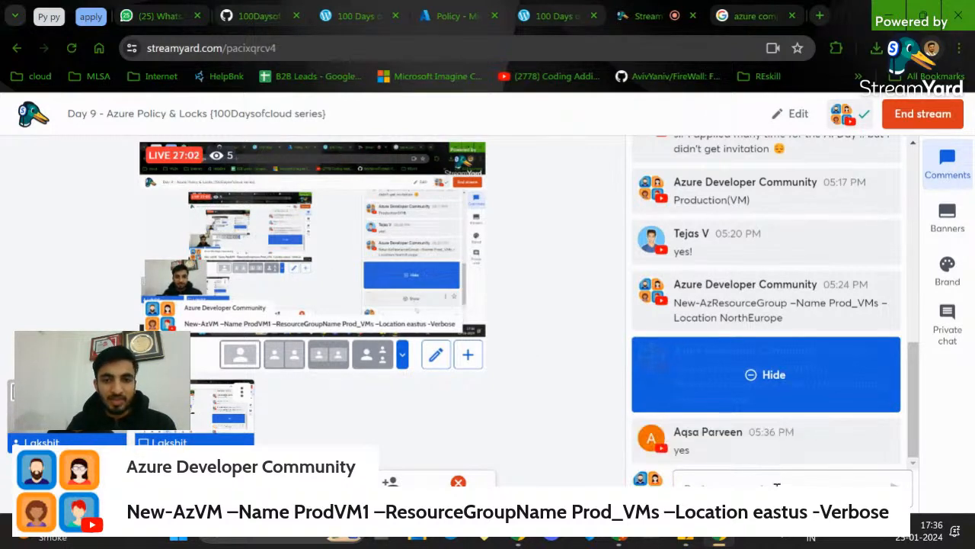
{"action": "left_click", "coordinate": [756, 377]}
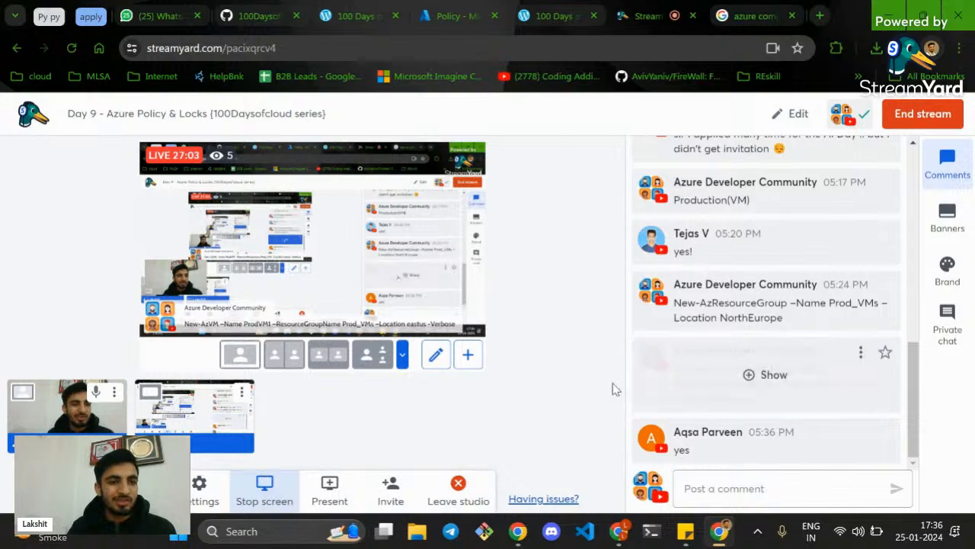
Compare the Test 1 and Test 2 New-AzVM commands in the notes, highlighting the eastus and northeurope lines
{"action": "left_click", "coordinate": [684, 537]}
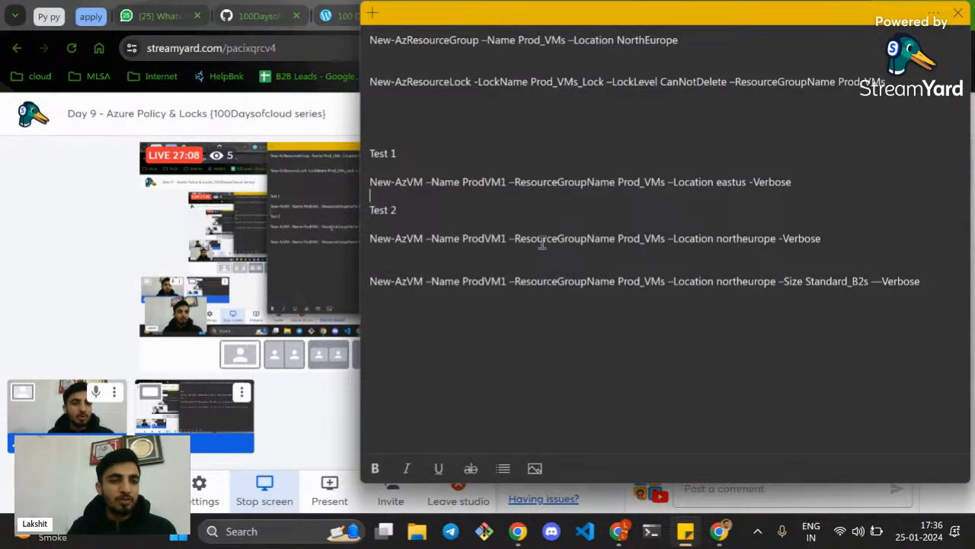
{"action": "left_click", "coordinate": [58, 271]}
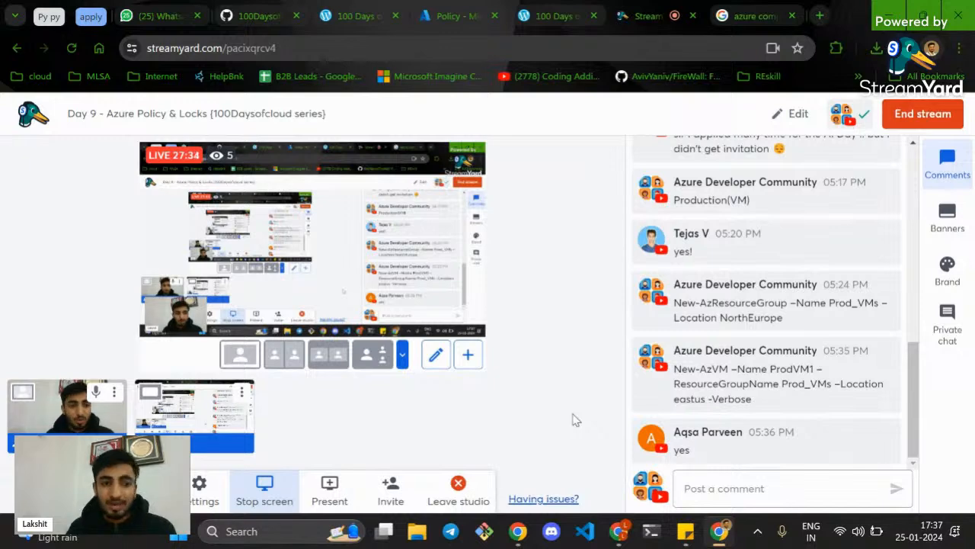
{"action": "left_click", "coordinate": [695, 537]}
{"action": "triple_click", "coordinate": [609, 238]}
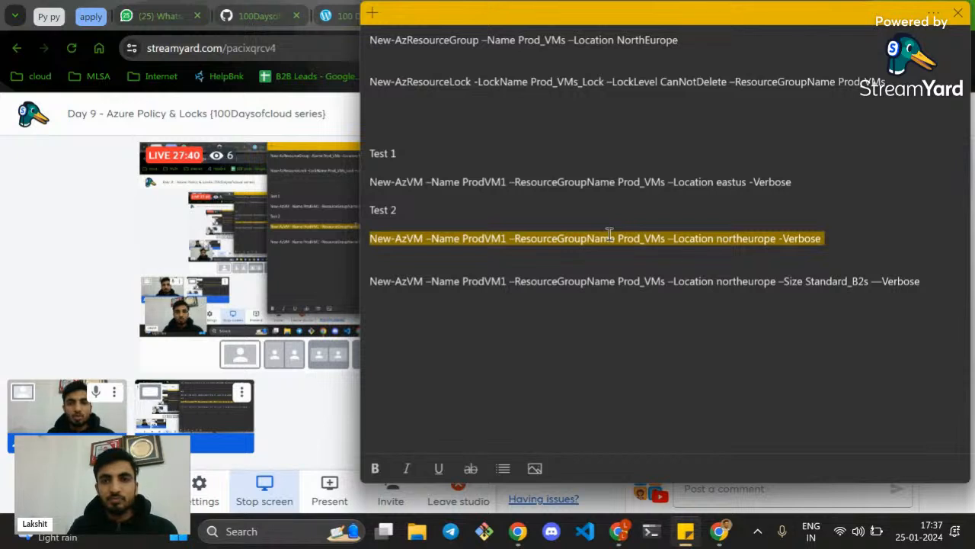
{"action": "triple_click", "coordinate": [664, 183]}
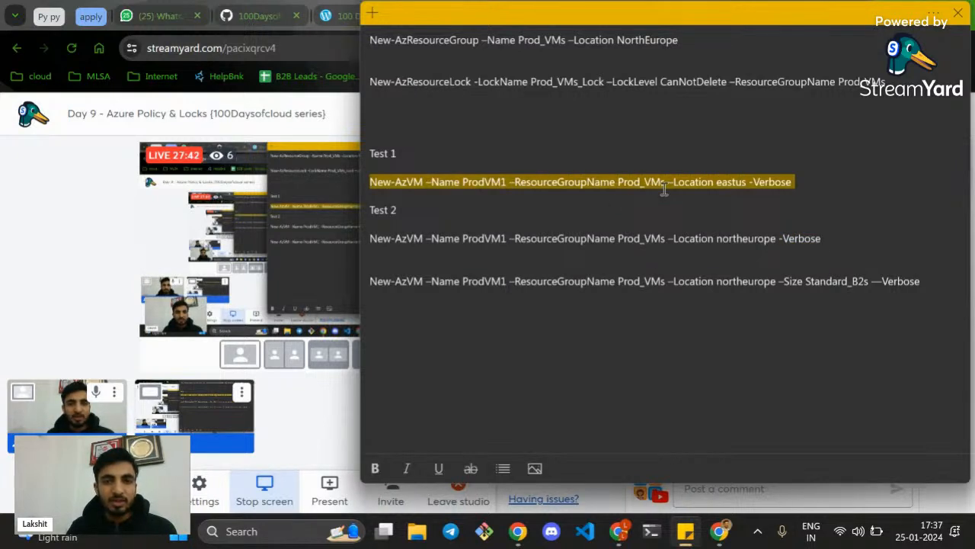
{"action": "triple_click", "coordinate": [595, 238]}
{"action": "left_click_drag", "start_coordinate": [595, 237], "coordinate": [709, 183]}
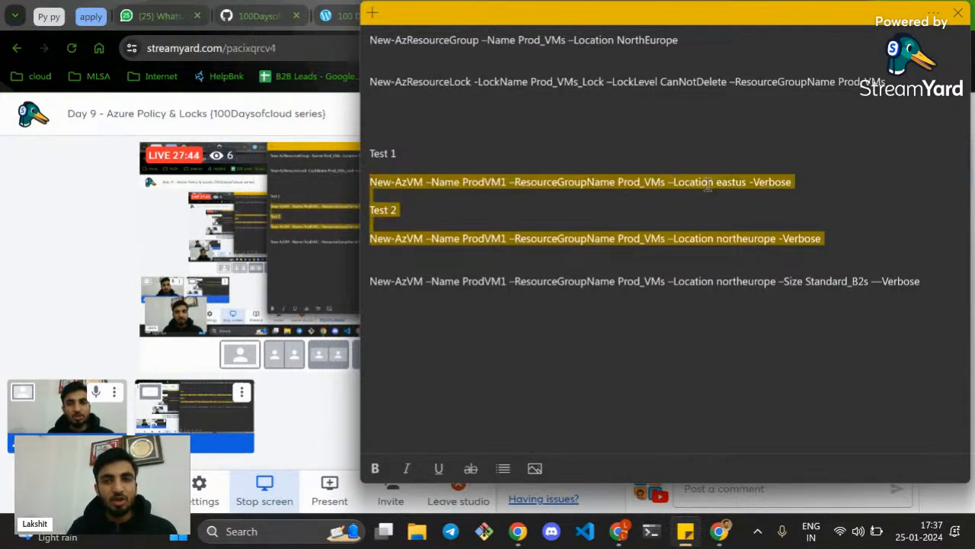
{"action": "left_click", "coordinate": [708, 183]}
{"action": "triple_click", "coordinate": [738, 182]}
{"action": "triple_click", "coordinate": [737, 182]}
{"action": "left_click", "coordinate": [96, 266]}
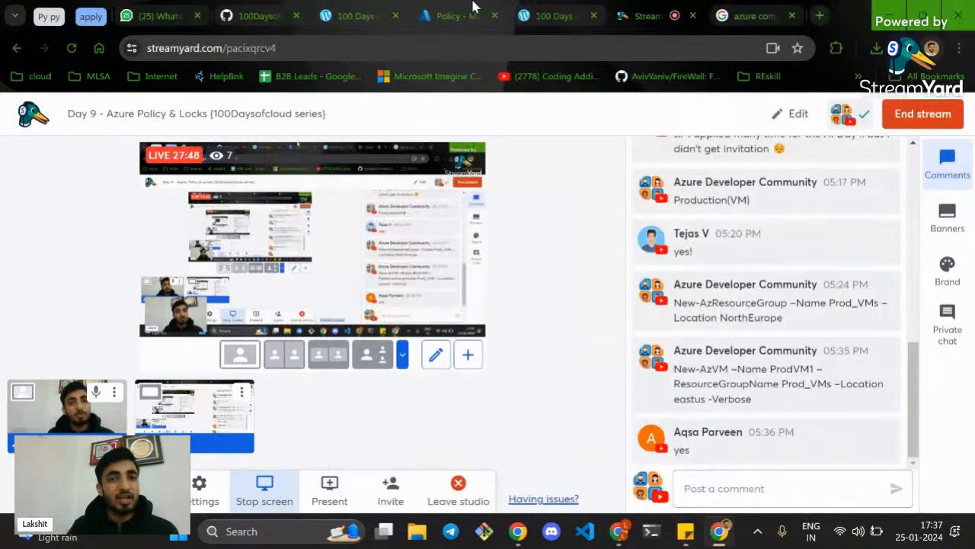
Run New-AzVM in Cloud Shell with Name ProdVM1, ResourceGroupName Prod_VMs, Location northeurope and Verbose, and enter the administrator password
{"action": "left_click", "coordinate": [454, 13]}
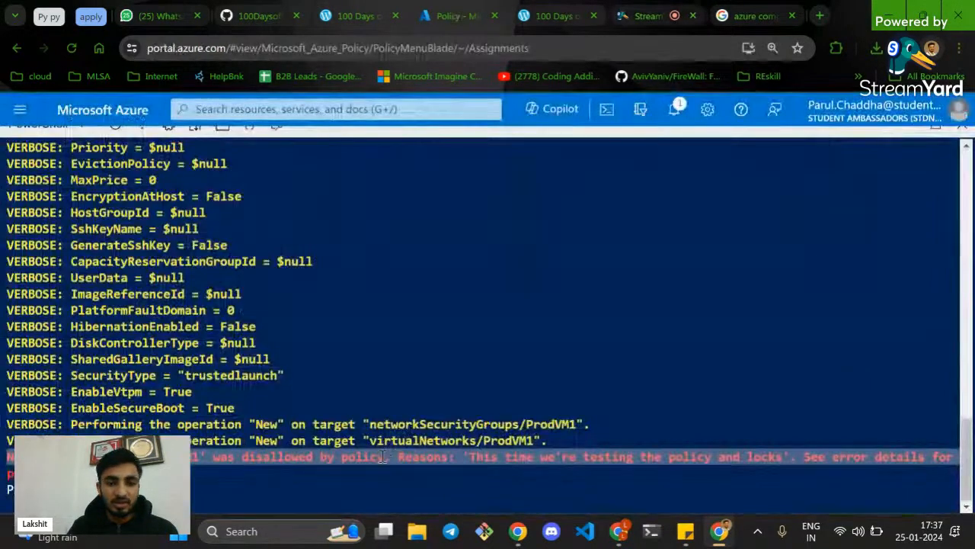
{"action": "type", "text": "New-AzVM -Name ProdVM1 -ResourceGroupName Prod_VMs -Location northeurope"}
{"action": "type", "text": "-Verbose"}
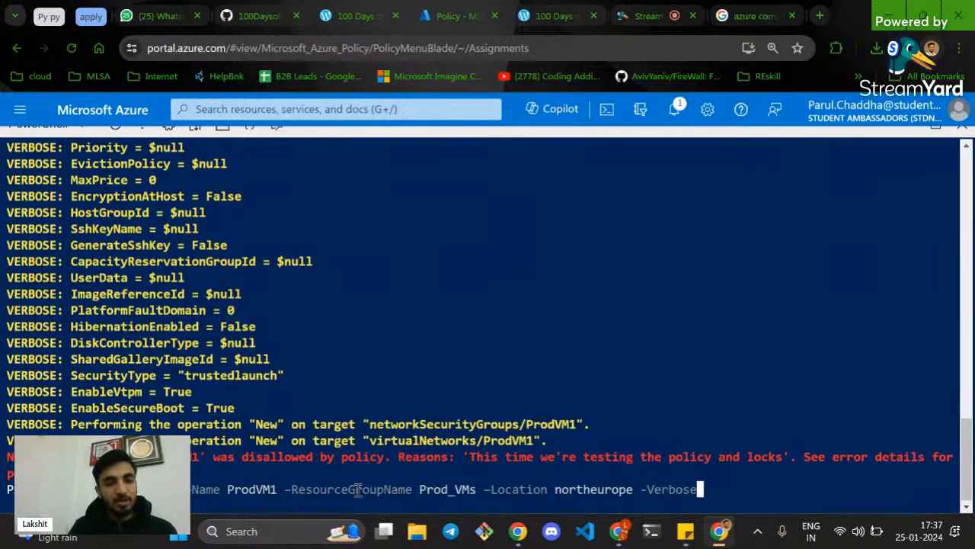
{"action": "key", "text": "Return"}
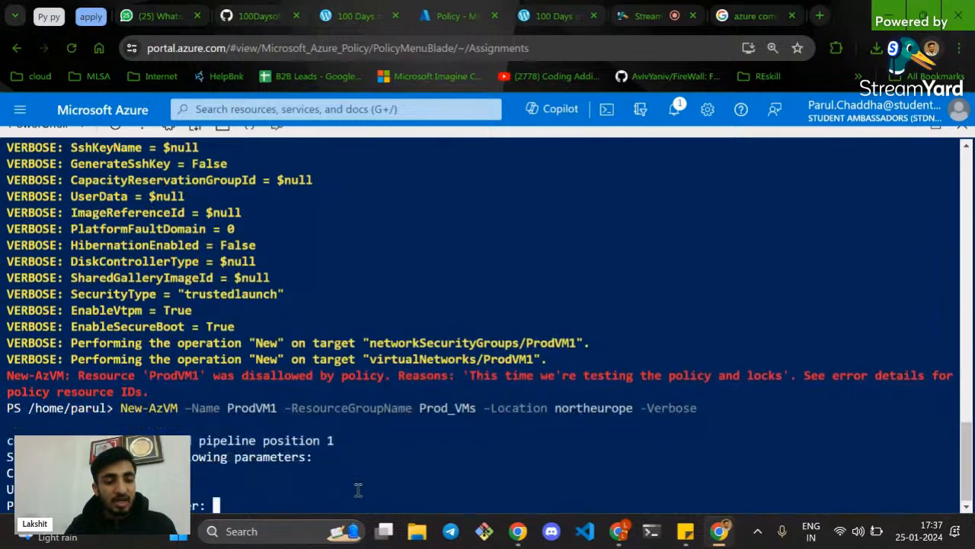
{"action": "type", "text": "*******"}
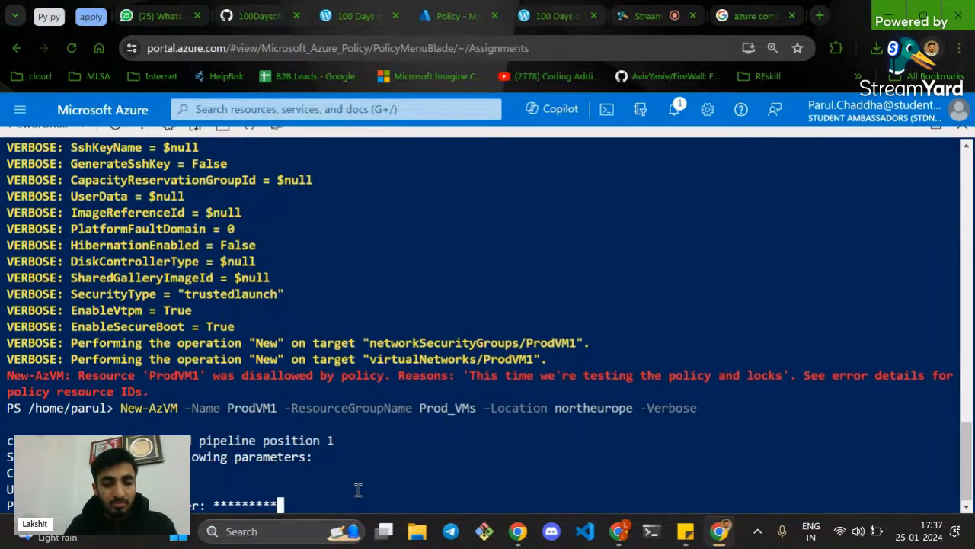
{"action": "key", "text": "Return"}
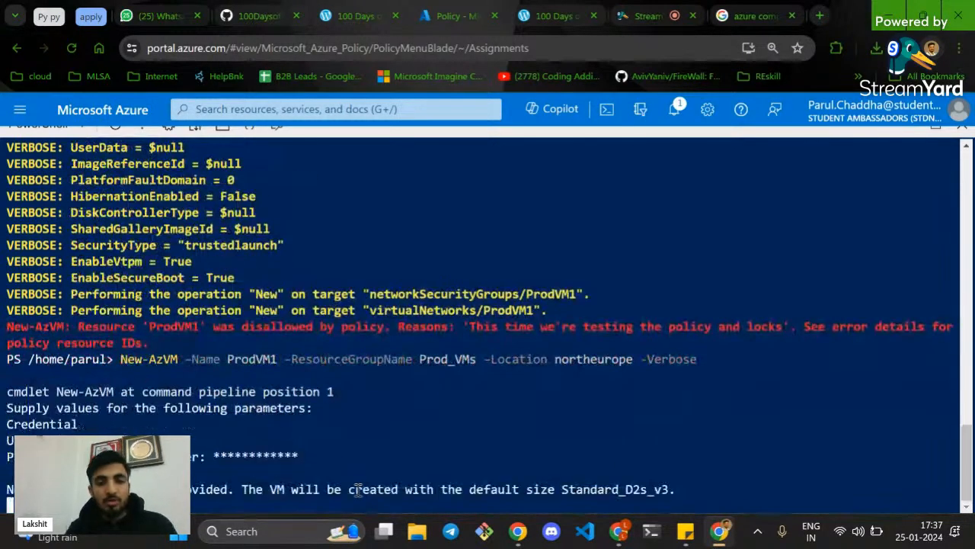
Examine the northeurope deployment's verbose output and progress, and highlight northeurope in the notes' Test 2 command
{"action": "scroll", "coordinate": [564, 304], "scroll_direction": "up", "scroll_amount": 3}
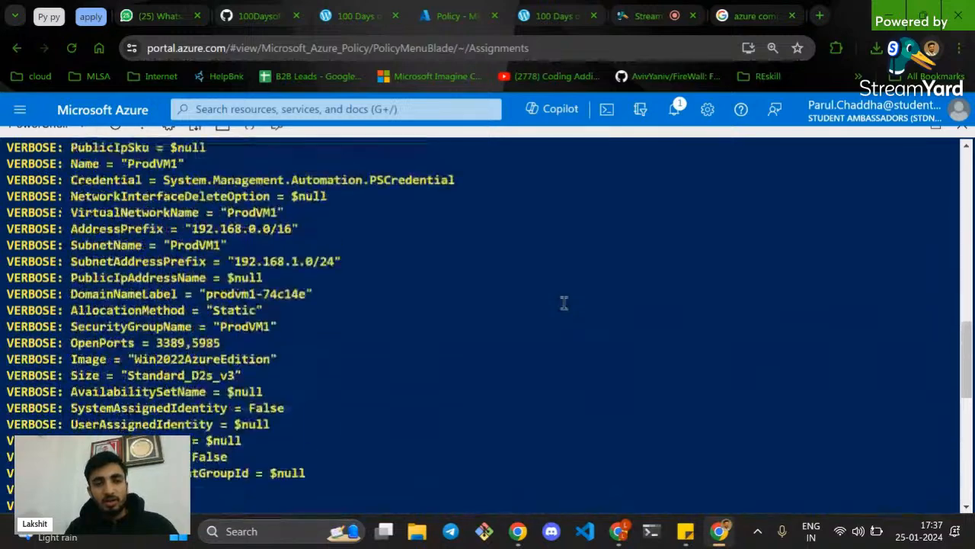
{"action": "scroll", "coordinate": [565, 303], "scroll_direction": "down", "scroll_amount": 10}
{"action": "scroll", "coordinate": [565, 303], "scroll_direction": "up", "scroll_amount": 3}
{"action": "scroll", "coordinate": [564, 304], "scroll_direction": "down", "scroll_amount": 4}
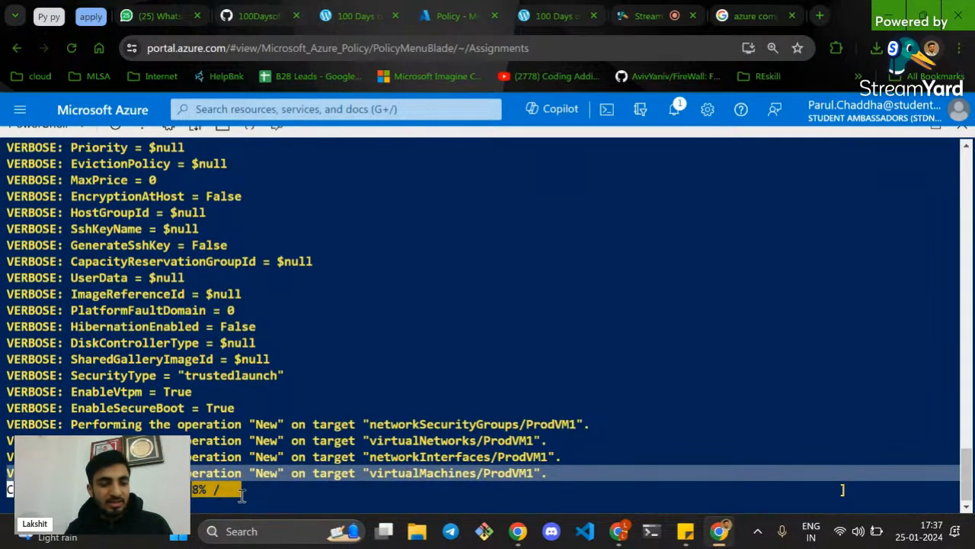
{"action": "left_click", "coordinate": [685, 531]}
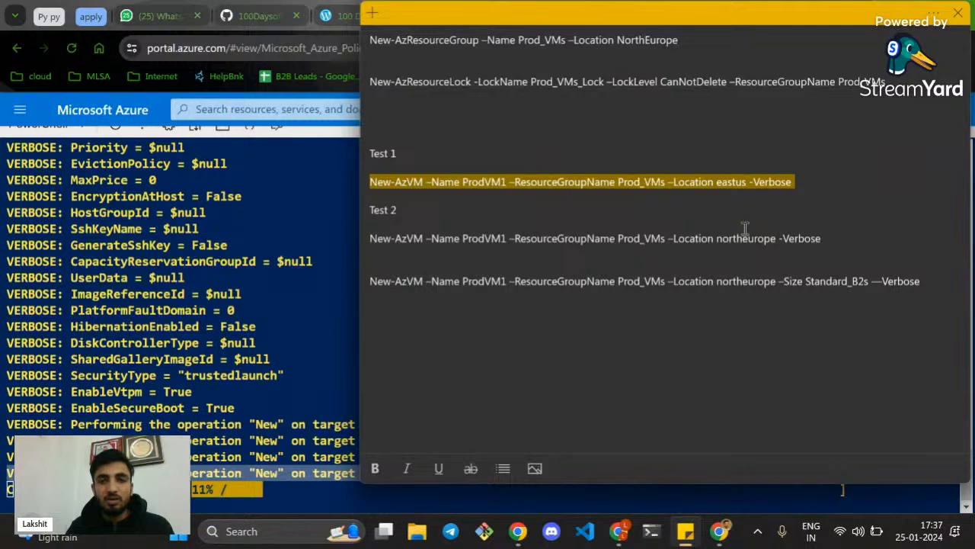
{"action": "left_click_drag", "start_coordinate": [717, 238], "coordinate": [776, 238]}
{"action": "left_click", "coordinate": [305, 198]}
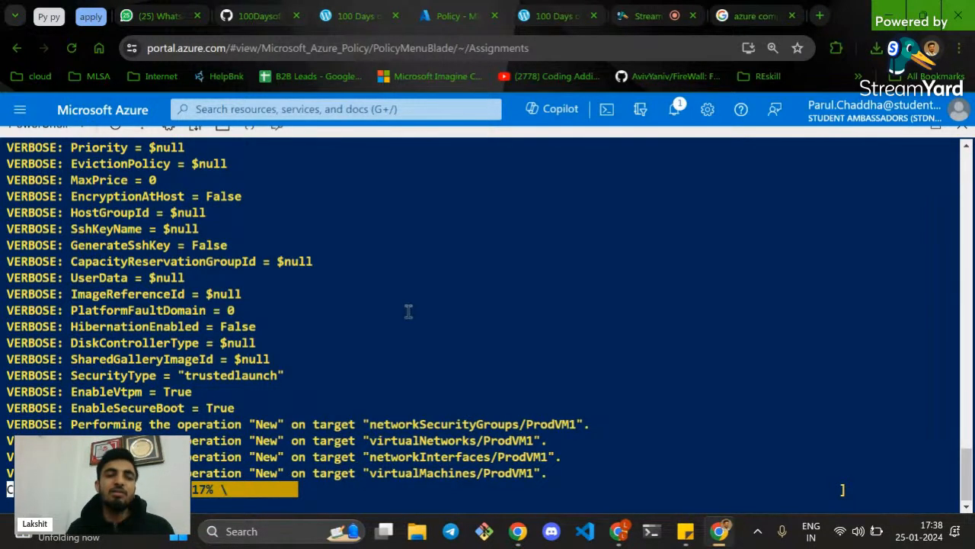
Switch to StreamYard to check the live comments and place the cursor in the comment field
{"action": "left_click", "coordinate": [639, 11]}
{"action": "left_click", "coordinate": [681, 484]}
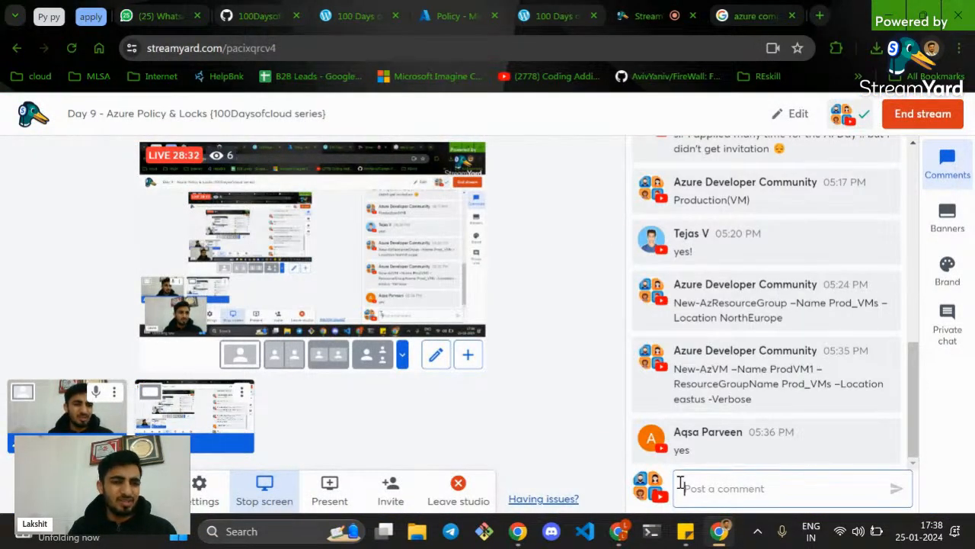
{"action": "mouse_move", "coordinate": [740, 393]}
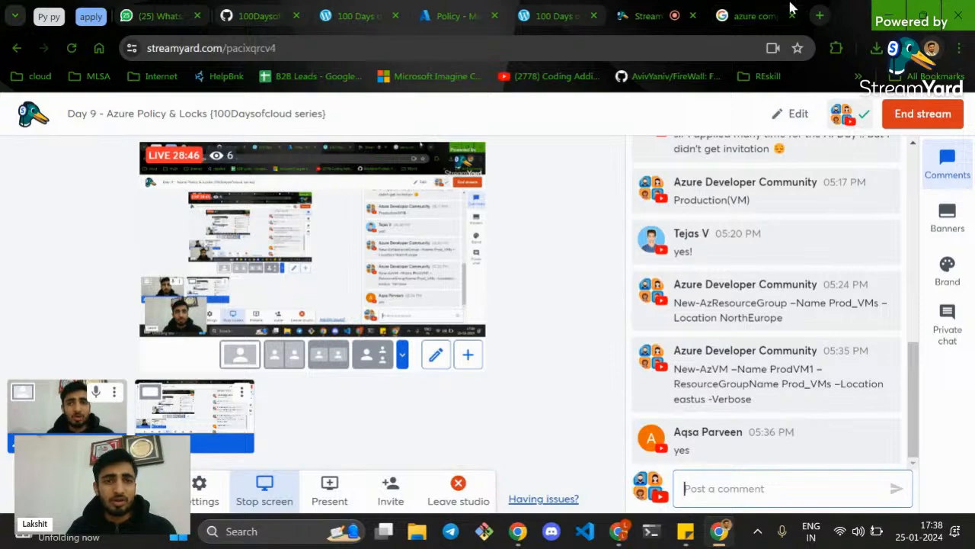
Search Google for "Azure policy", switch from images to all results and browse the documentation and video entries
{"action": "left_click", "coordinate": [727, 15]}
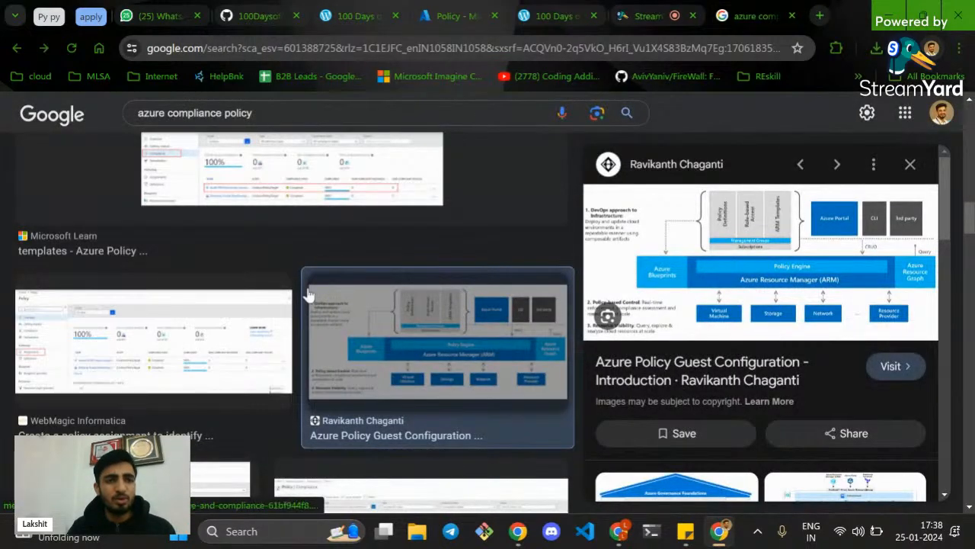
{"action": "key", "text": "Right"}
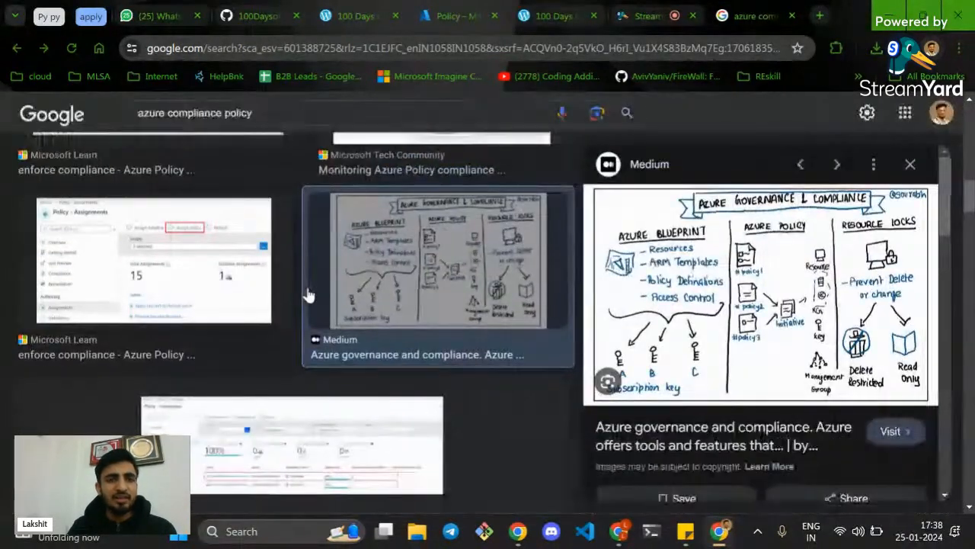
{"action": "triple_click", "coordinate": [259, 113]}
{"action": "type", "text": "A"}
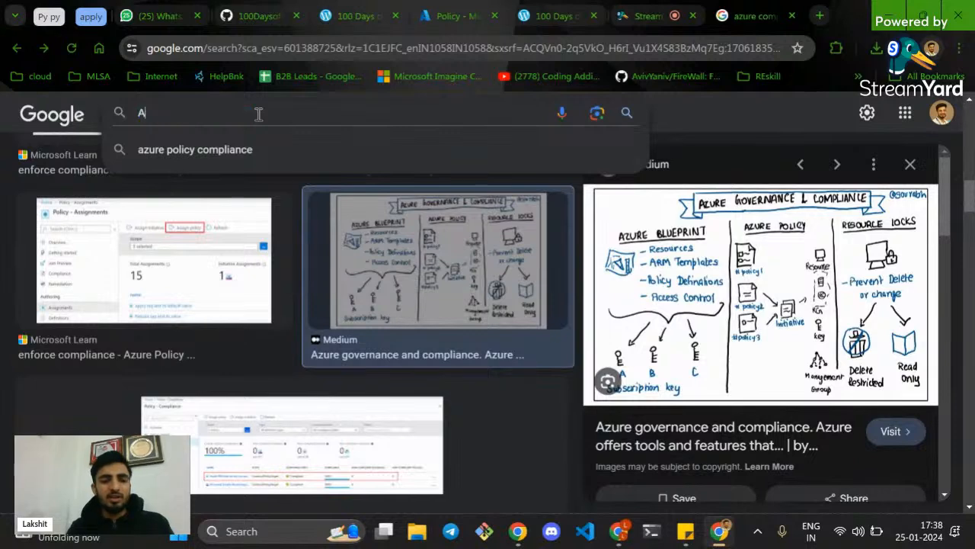
{"action": "type", "text": "zure policy"}
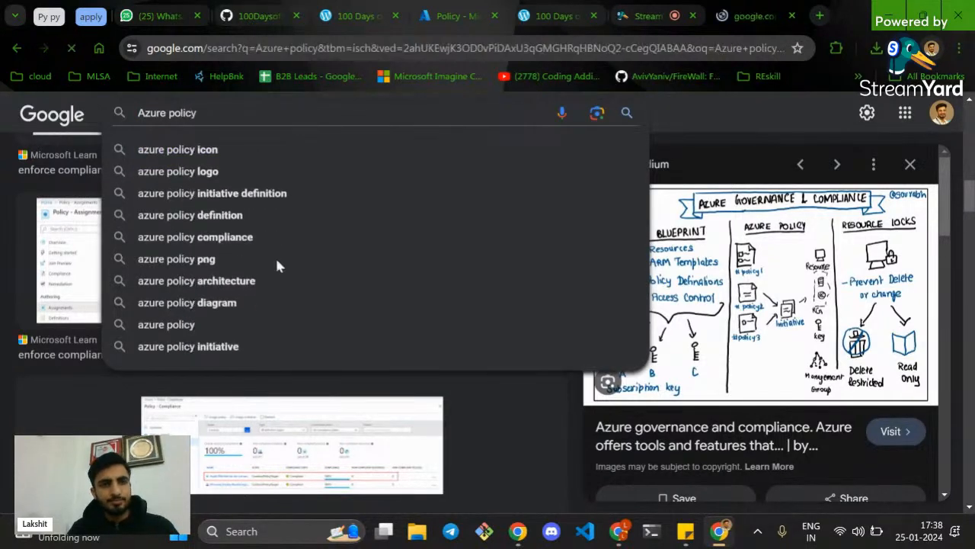
{"action": "key", "text": "Return"}
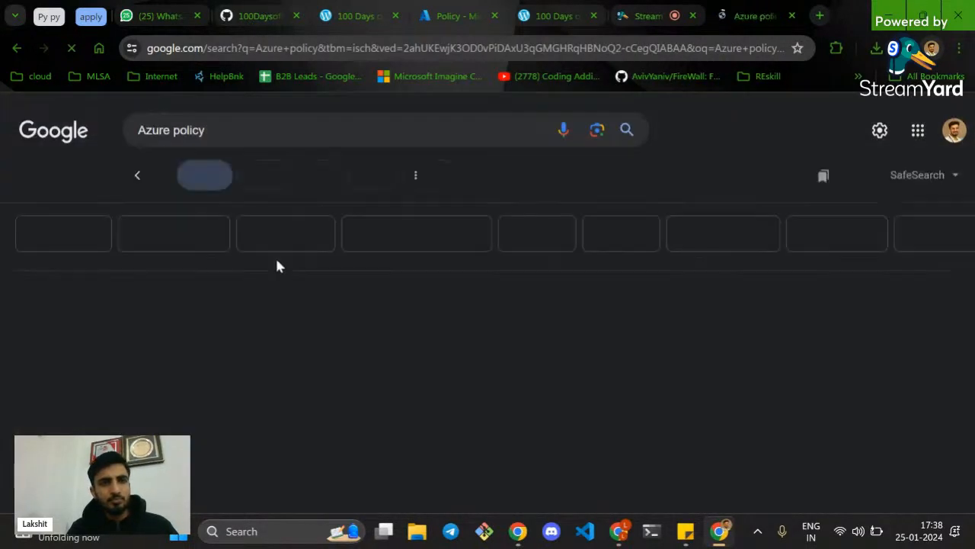
{"action": "scroll", "coordinate": [279, 345], "scroll_direction": "down", "scroll_amount": 3}
{"action": "scroll", "coordinate": [259, 328], "scroll_direction": "up", "scroll_amount": 3}
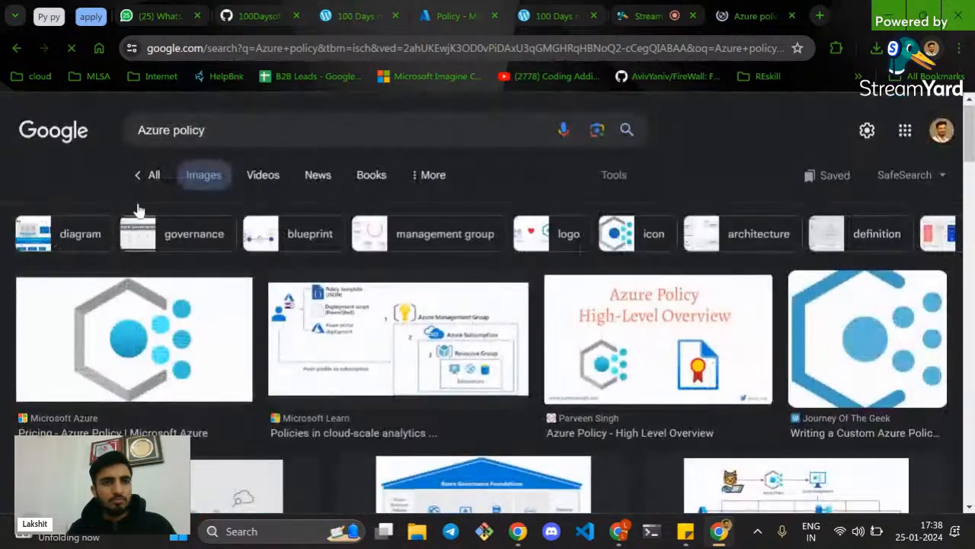
{"action": "left_click", "coordinate": [155, 176]}
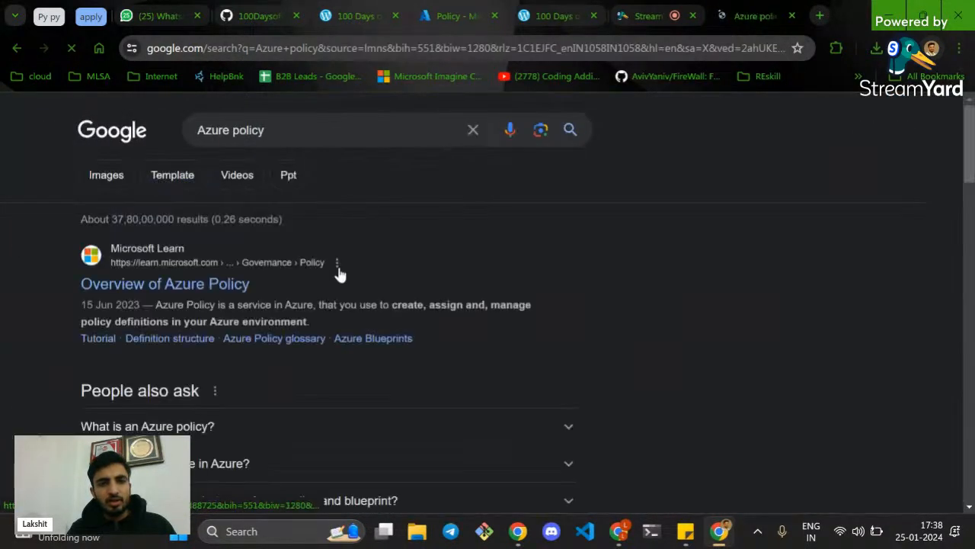
{"action": "scroll", "coordinate": [470, 322], "scroll_direction": "down", "scroll_amount": 6}
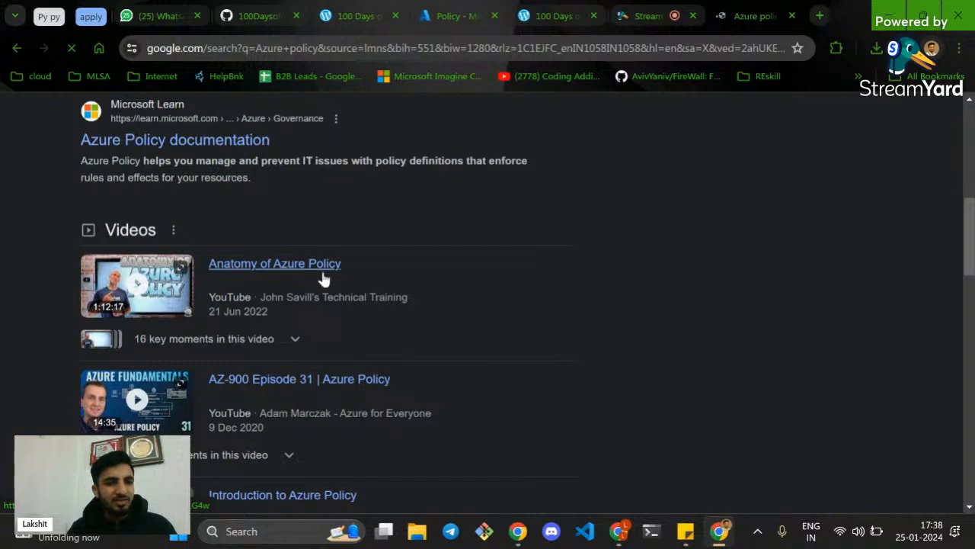
Open the "AZ-900 Episode 31 | Azure Policy" video from the search results in a new tab, copy its link and close the tab
{"action": "scroll", "coordinate": [312, 274], "scroll_direction": "down", "scroll_amount": 1}
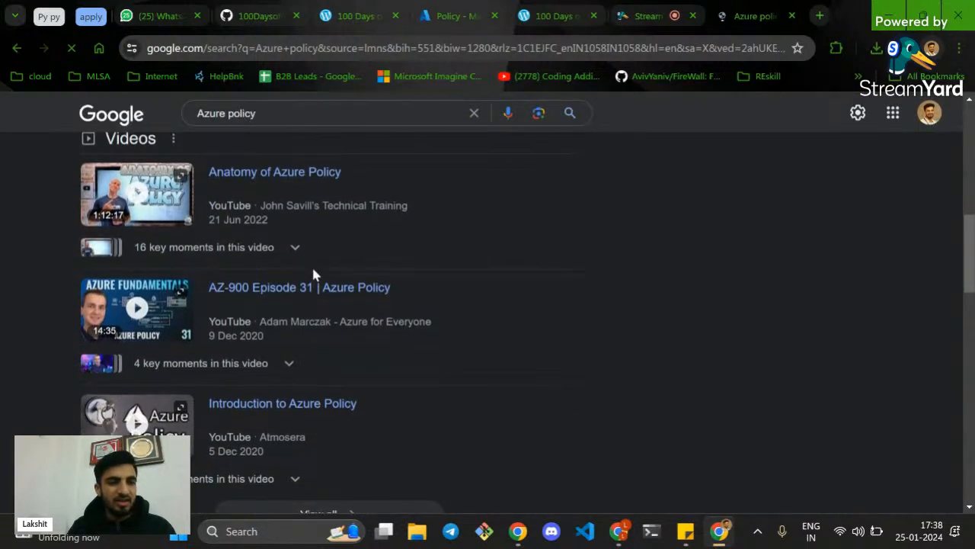
{"action": "scroll", "coordinate": [312, 273], "scroll_direction": "up", "scroll_amount": 1}
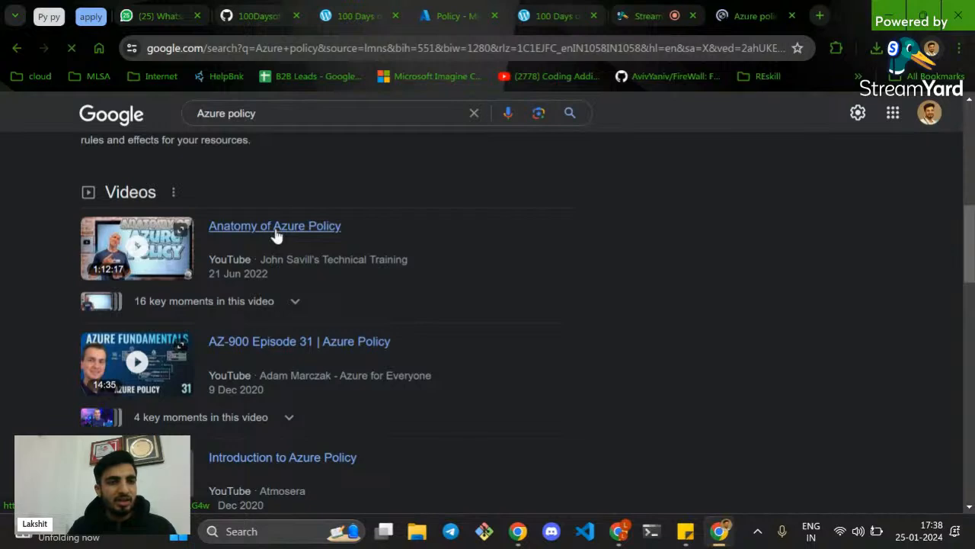
{"action": "scroll", "coordinate": [78, 262], "scroll_direction": "up", "scroll_amount": 5, "text": "ctrl"}
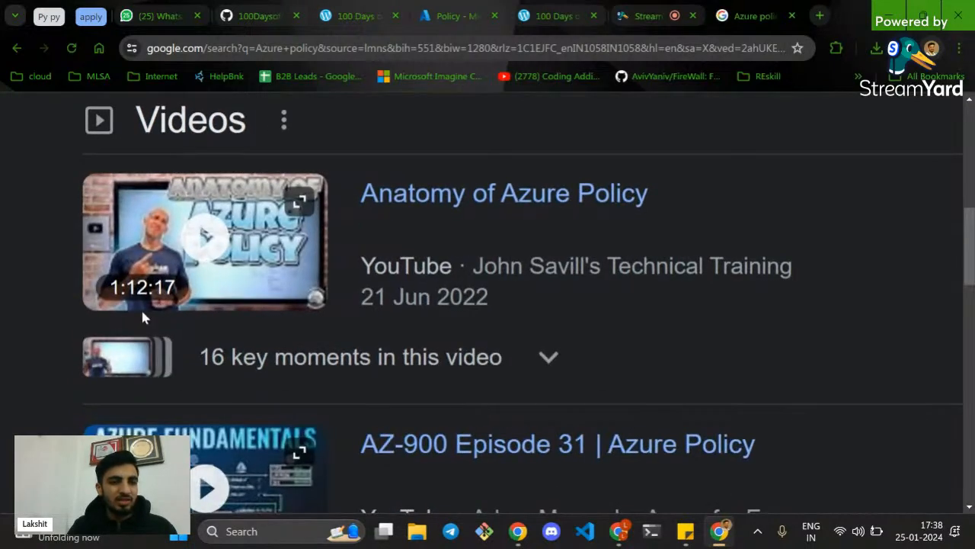
{"action": "scroll", "coordinate": [128, 305], "scroll_direction": "down", "scroll_amount": 5, "text": "ctrl"}
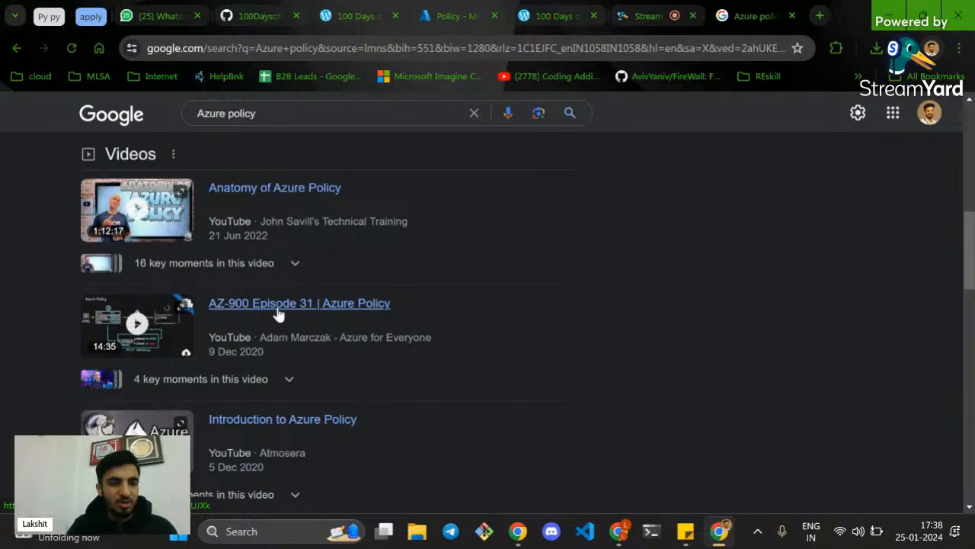
{"action": "right_click", "coordinate": [278, 312]}
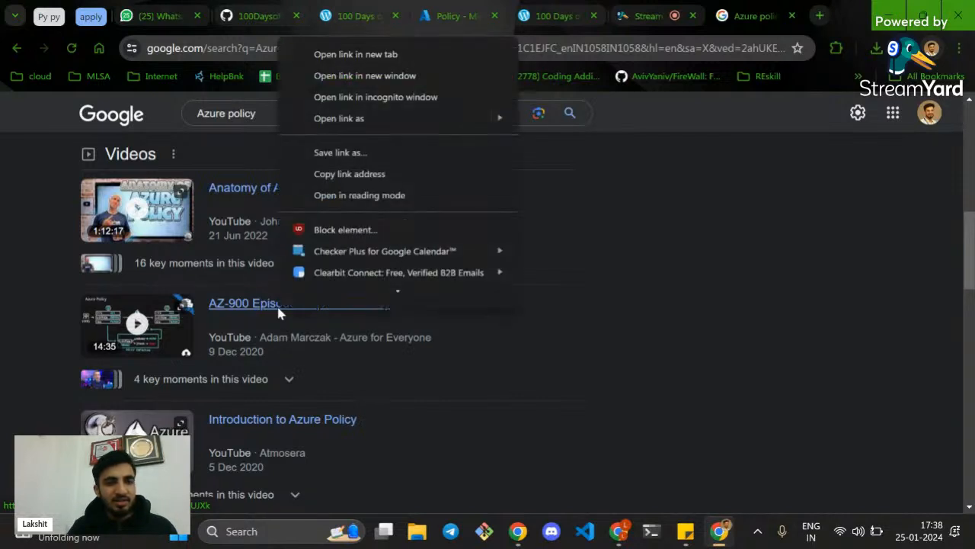
{"action": "left_click", "coordinate": [398, 51]}
{"action": "left_click", "coordinate": [756, 15]}
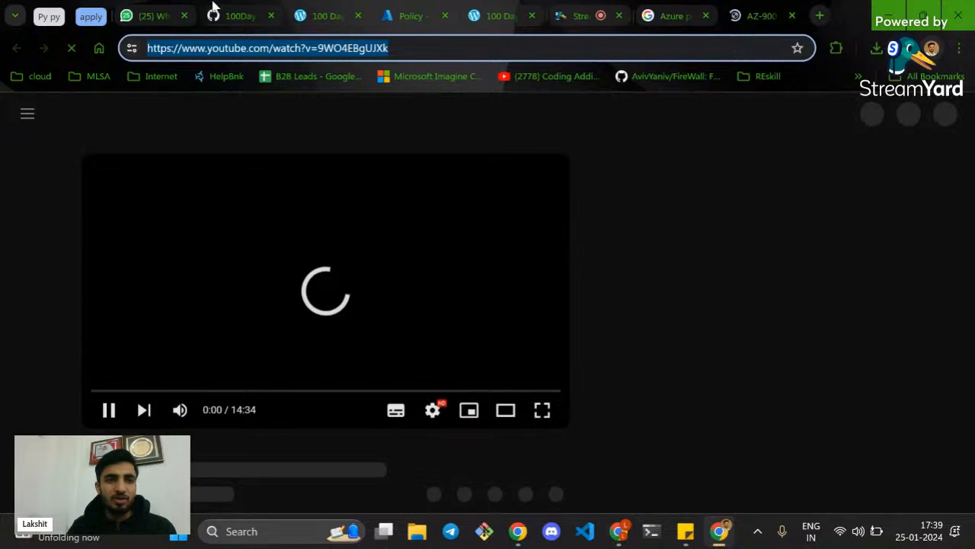
{"action": "key", "text": "ctrl+w"}
{"action": "left_click", "coordinate": [667, 10]}
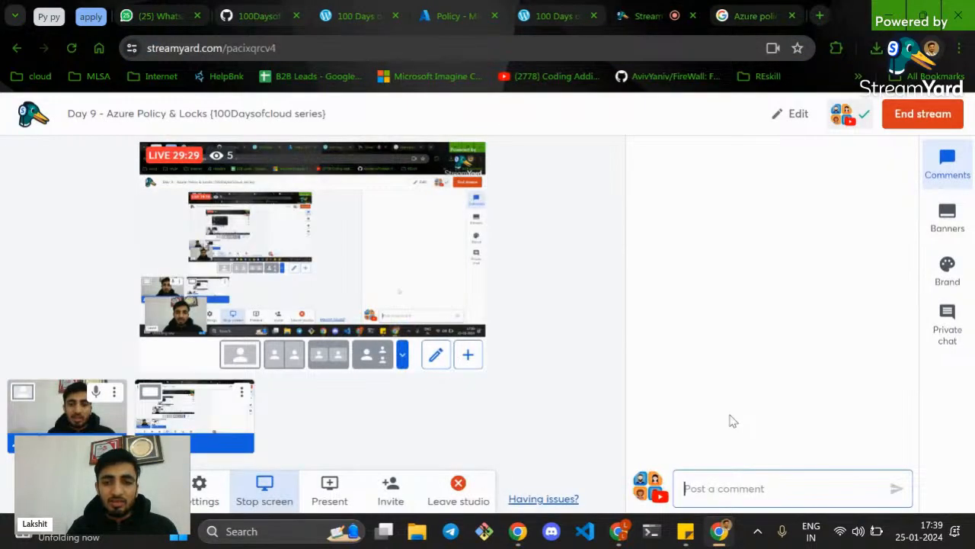
{"action": "left_click", "coordinate": [738, 477]}
{"action": "type", "text": "https://www.youtube.com/watch?v=9WO4EBgUJXk"}
{"action": "key", "text": "Return"}
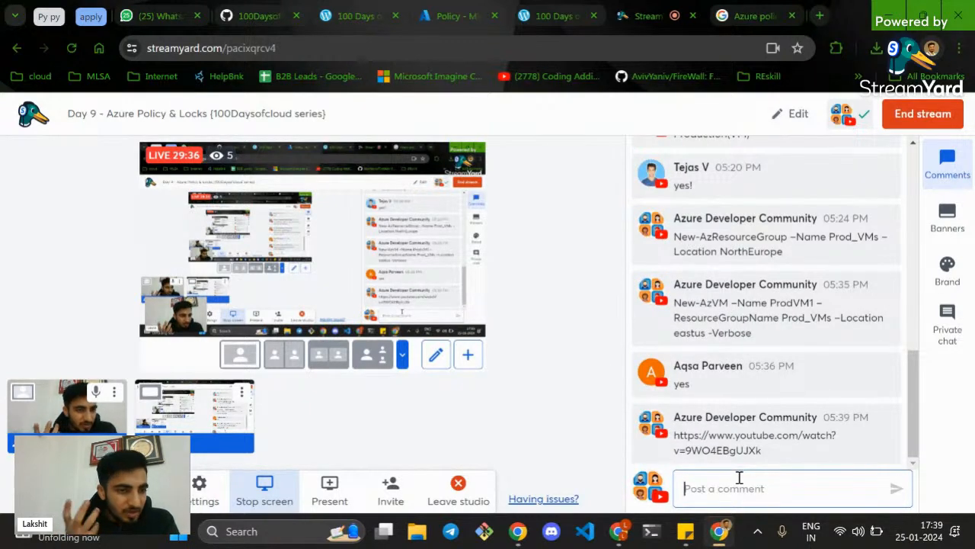
Open the "Details of the policy definition structure - Azure" search result and skim the JSON example, mode and metadata sections
{"action": "left_click", "coordinate": [729, 14]}
{"action": "scroll", "coordinate": [360, 377], "scroll_direction": "up", "scroll_amount": 5}
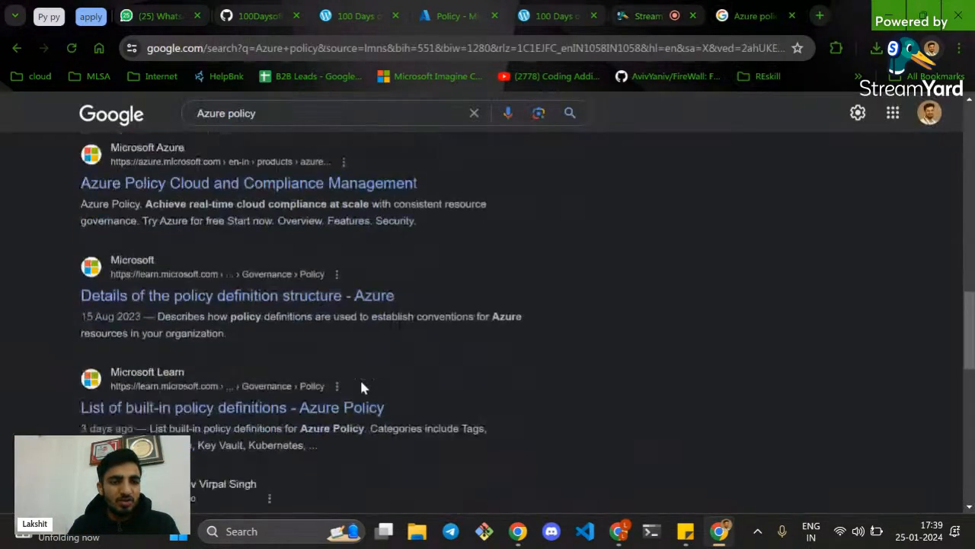
{"action": "left_click", "coordinate": [257, 297]}
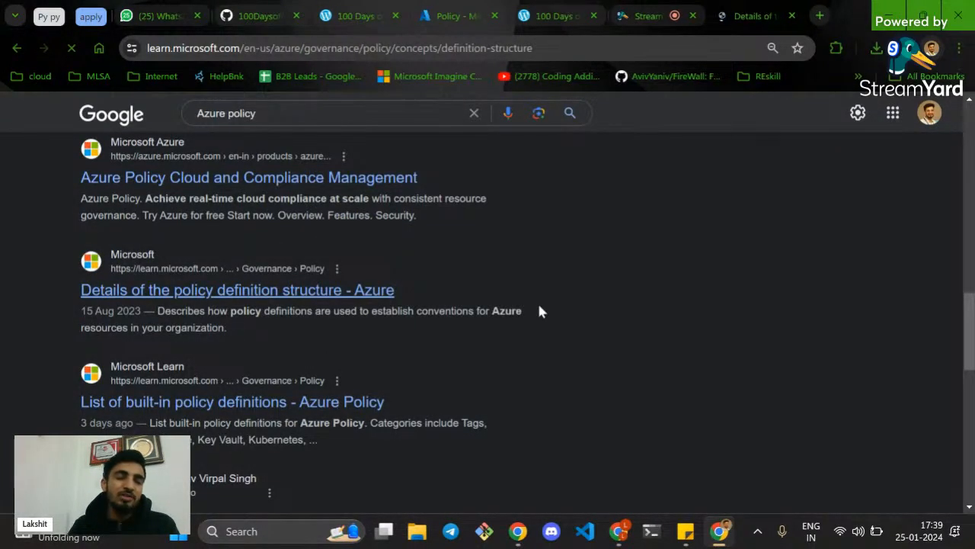
{"action": "scroll", "coordinate": [539, 307], "scroll_direction": "down", "scroll_amount": 2}
{"action": "scroll", "coordinate": [538, 305], "scroll_direction": "down", "scroll_amount": 15}
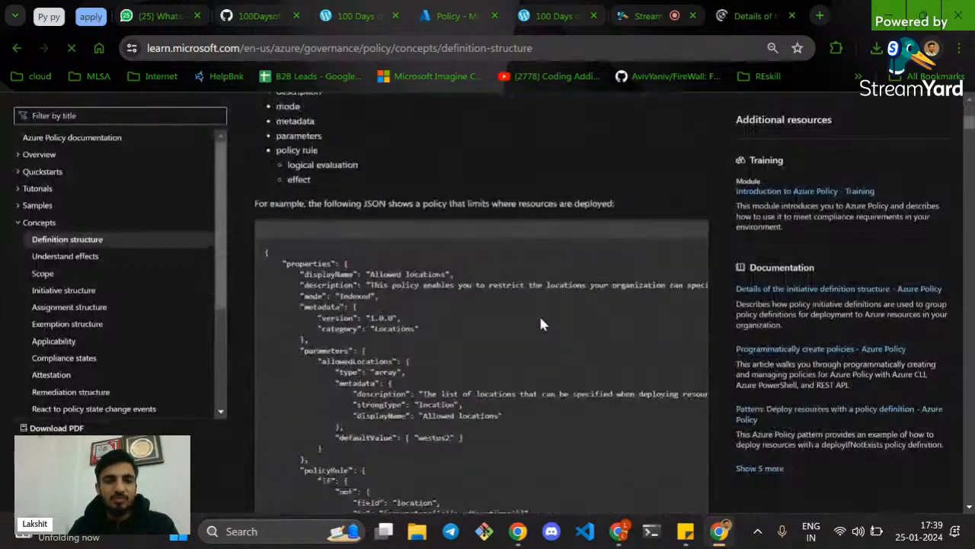
{"action": "scroll", "coordinate": [540, 324], "scroll_direction": "down", "scroll_amount": 5}
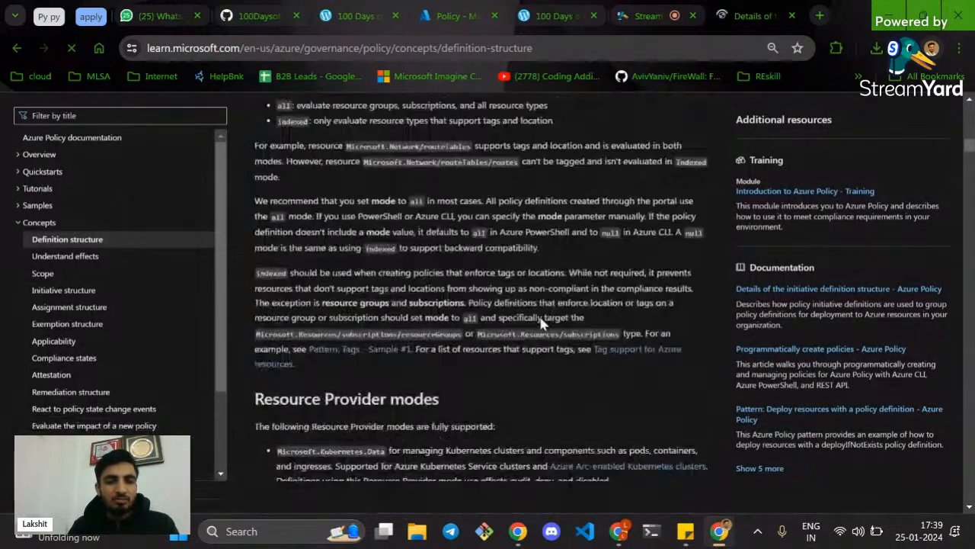
{"action": "scroll", "coordinate": [540, 324], "scroll_direction": "down", "scroll_amount": 20}
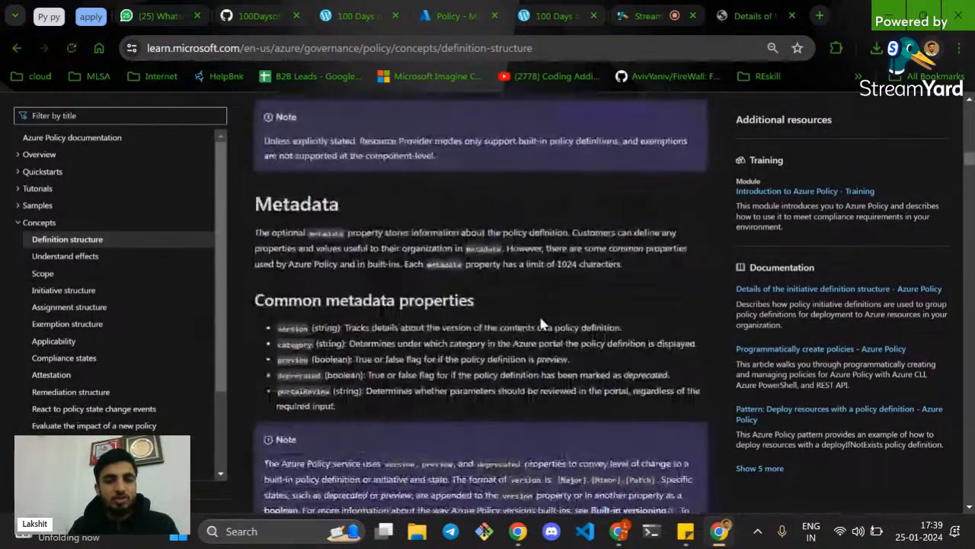
Switch to Cloud Shell in the Azure portal, run get-AzVM with ResourceGroupName Prod_VMs and Name ProdVM1, and review its output
{"action": "left_click", "coordinate": [654, 8]}
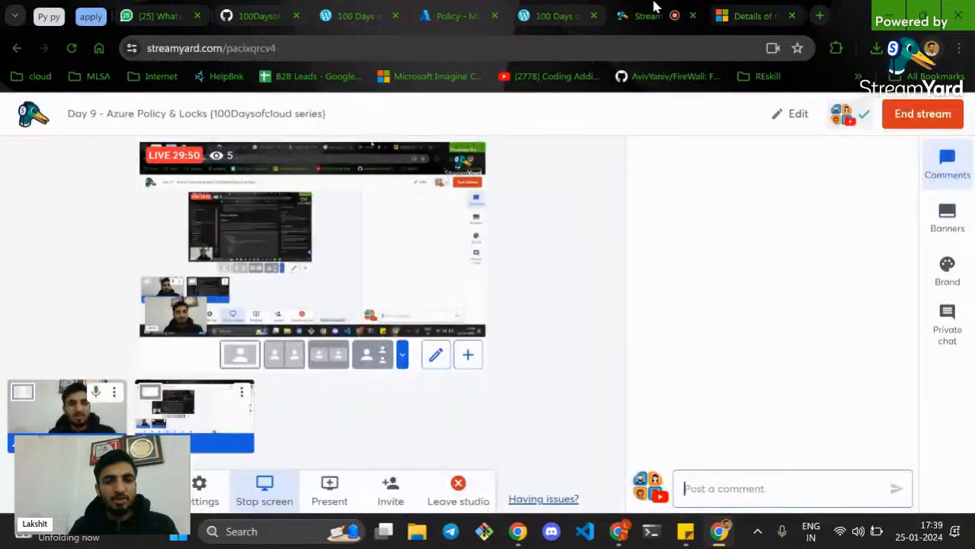
{"action": "key", "text": "ctrl+shift+Tab"}
{"action": "key", "text": "ctrl+shift+Tab"}
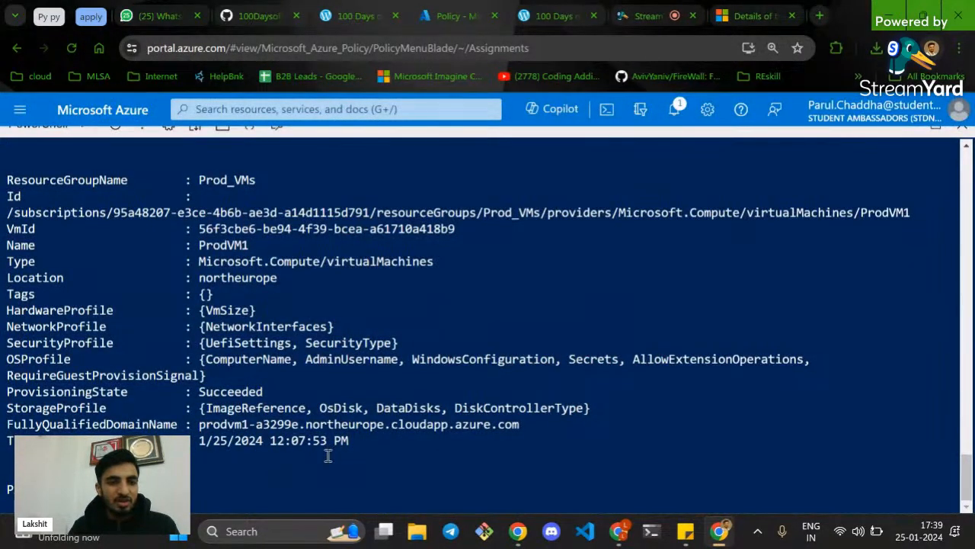
{"action": "key", "text": "Up"}
{"action": "key", "text": "Down"}
{"action": "key", "text": "Up"}
{"action": "key", "text": "Up"}
{"action": "key", "text": "Down"}
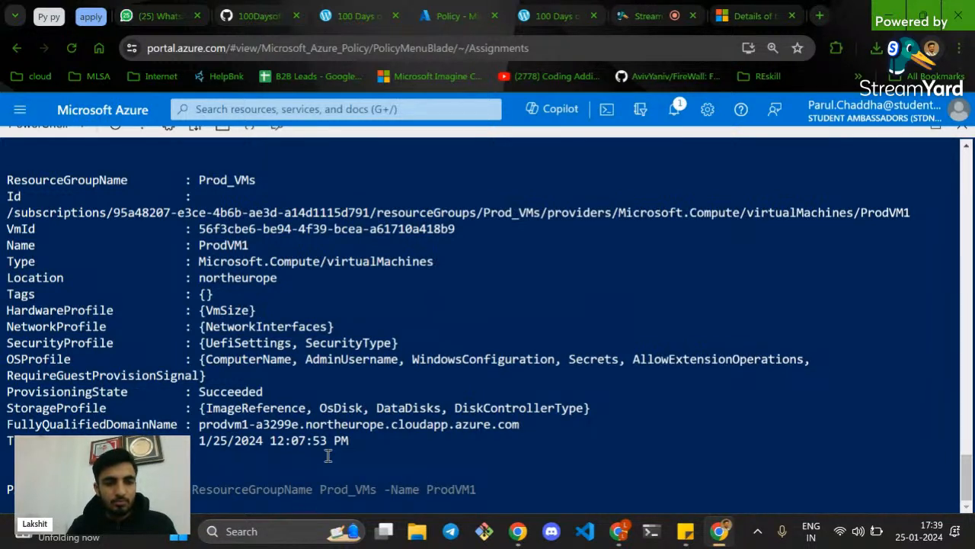
{"action": "key", "text": "Down"}
{"action": "key", "text": "Up"}
{"action": "key", "text": "Left"}
{"action": "key", "text": "Left"}
{"action": "key", "text": "Left"}
{"action": "key", "text": "Left"}
{"action": "key", "text": "Left"}
{"action": "key", "text": "Left"}
{"action": "key", "text": "Left"}
{"action": "key", "text": "Left"}
{"action": "key", "text": "Left"}
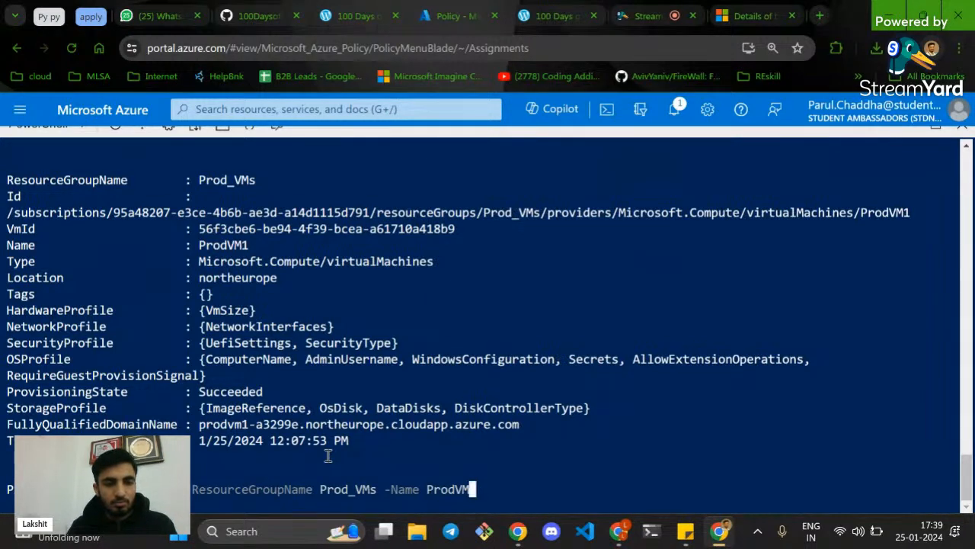
{"action": "key", "text": "Left"}
{"action": "key", "text": "Left"}
{"action": "key", "text": "Left"}
{"action": "key", "text": "Left"}
{"action": "key", "text": "Left"}
{"action": "key", "text": "Left"}
{"action": "key", "text": "Left"}
{"action": "key", "text": "Left"}
{"action": "key", "text": "Left"}
{"action": "key", "text": "Left"}
{"action": "key", "text": "Left"}
{"action": "key", "text": "Left"}
{"action": "key", "text": "Left"}
{"action": "key", "text": "Left"}
{"action": "key", "text": "Left"}
{"action": "key", "text": "Left"}
{"action": "key", "text": "Left"}
{"action": "key", "text": "Left"}
{"action": "key", "text": "Left"}
{"action": "key", "text": "Left"}
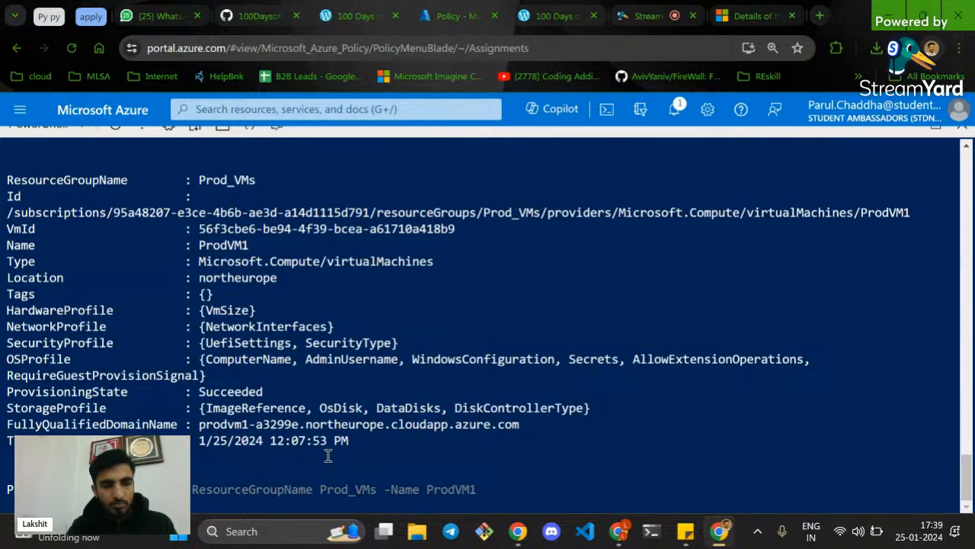
{"action": "key", "text": "Escape"}
{"action": "key", "text": "Up"}
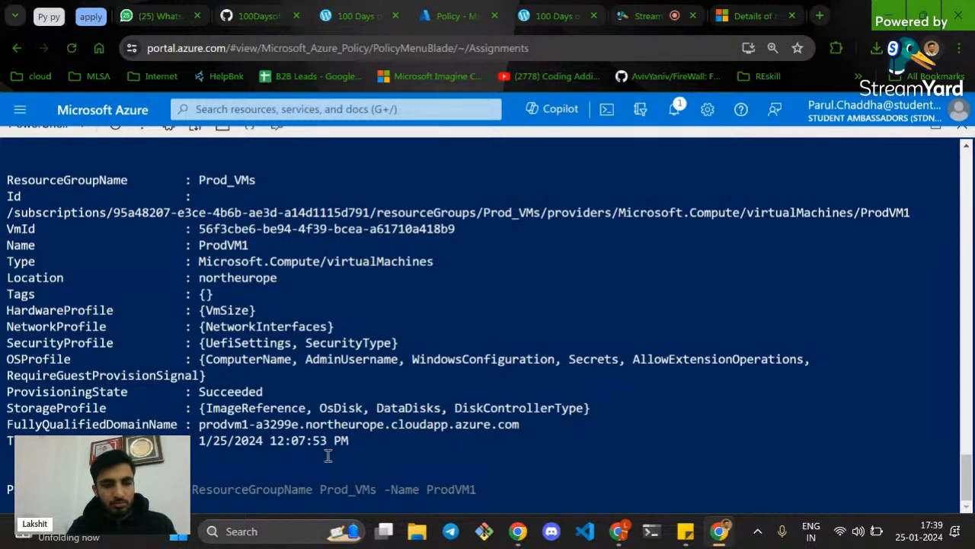
{"action": "key", "text": "Return"}
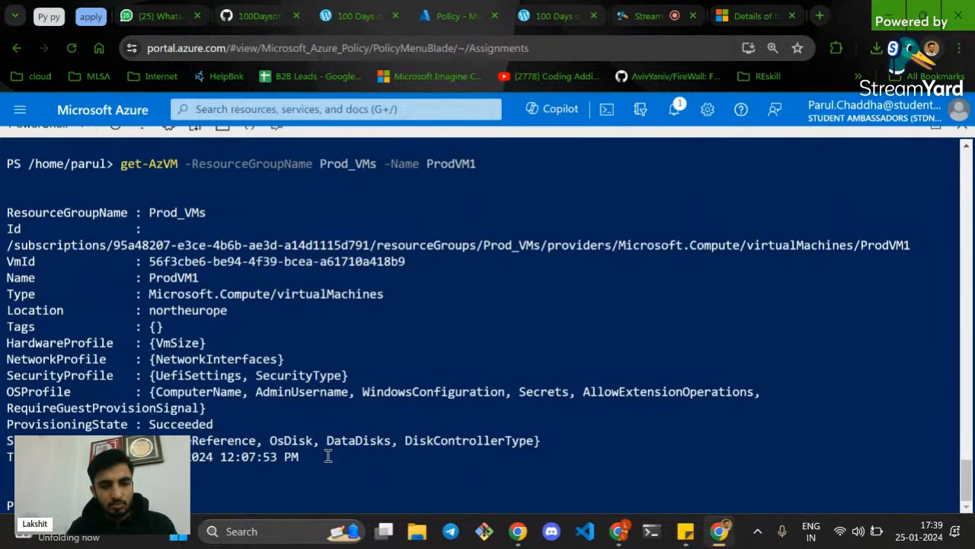
{"action": "scroll", "coordinate": [291, 336], "scroll_direction": "up", "scroll_amount": 1}
{"action": "scroll", "coordinate": [685, 228], "scroll_direction": "down", "scroll_amount": 1}
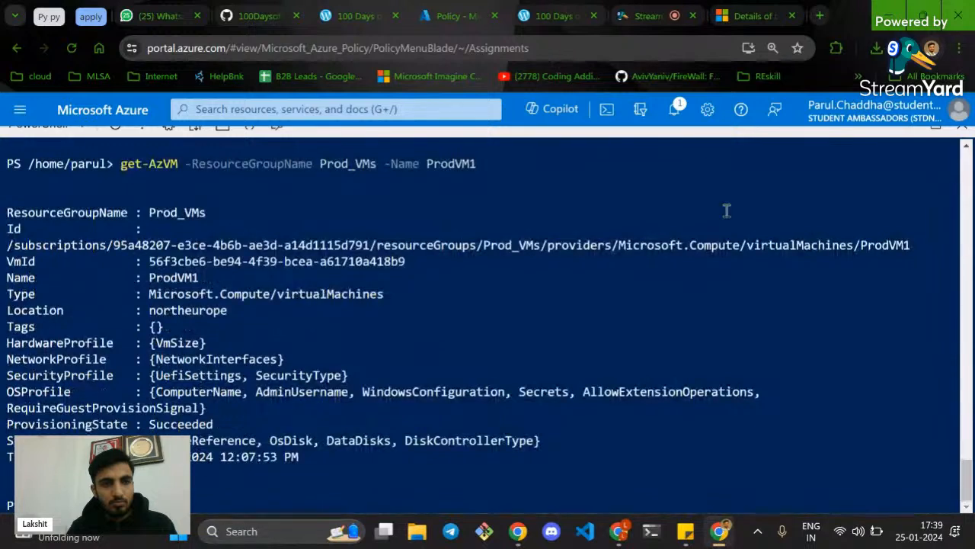
{"action": "triple_click", "coordinate": [219, 445]}
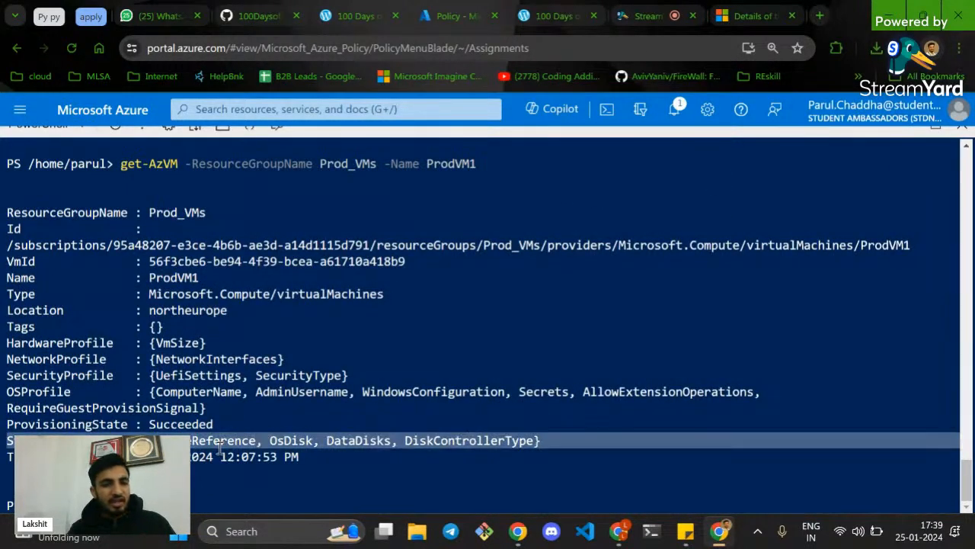
Collapse the Cloud Shell pane and open the Virtual machines list from the Azure home page
{"action": "left_click", "coordinate": [931, 127]}
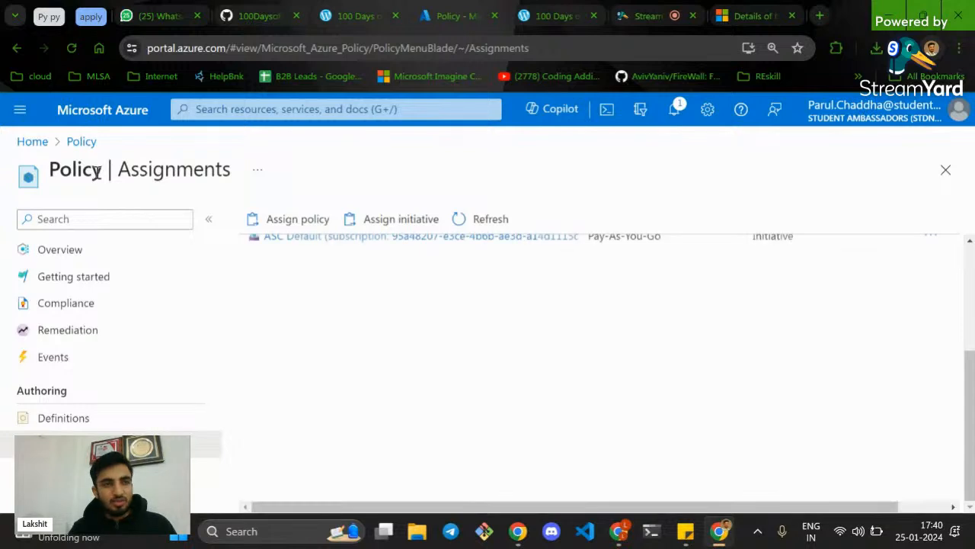
{"action": "left_click", "coordinate": [34, 144]}
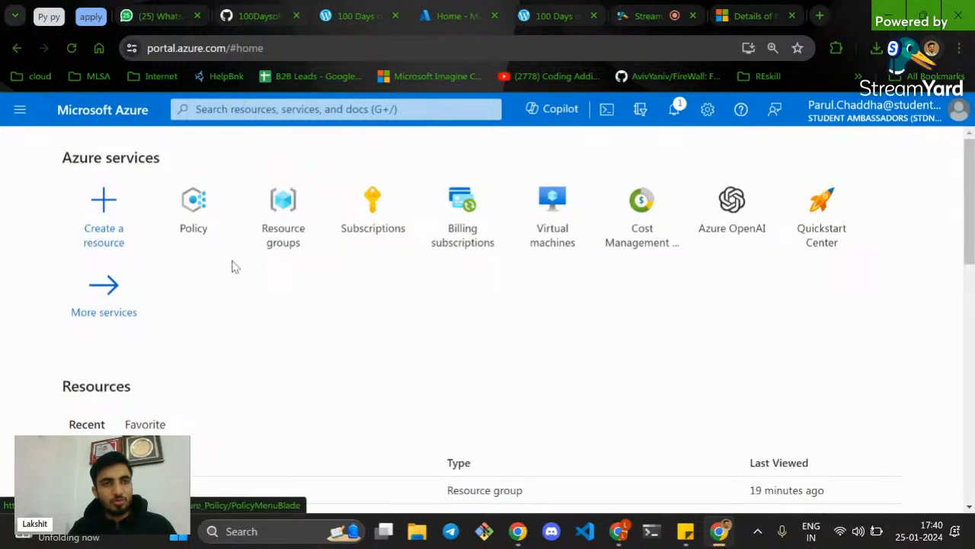
{"action": "left_click", "coordinate": [581, 212]}
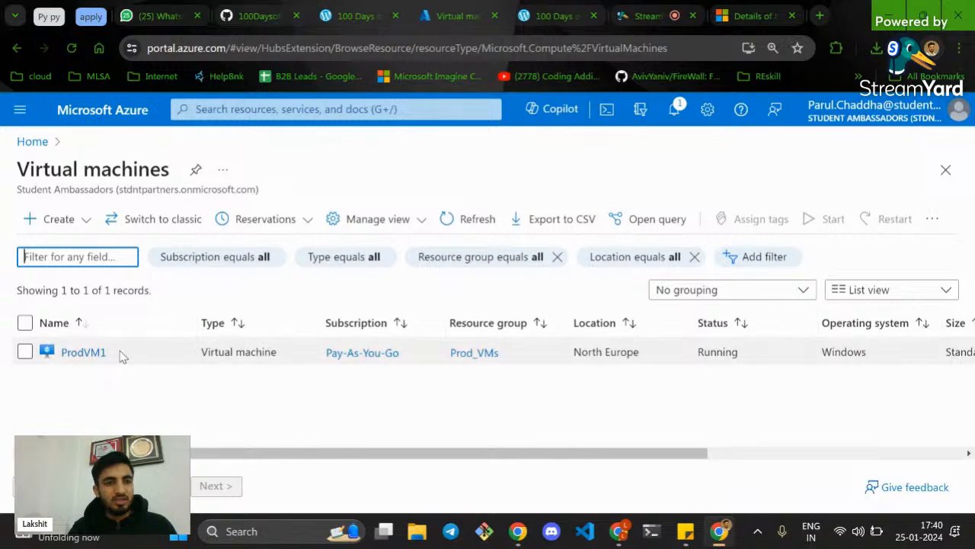
Examine the ProdVM1 entry in the virtual machines list, including its resource group, location, status, operating system and size
{"action": "key", "text": "ctrl+plus"}
{"action": "key", "text": "ctrl+plus"}
{"action": "key", "text": "ctrl+plus"}
{"action": "key", "text": "ctrl+plus"}
{"action": "key", "text": "ctrl+plus"}
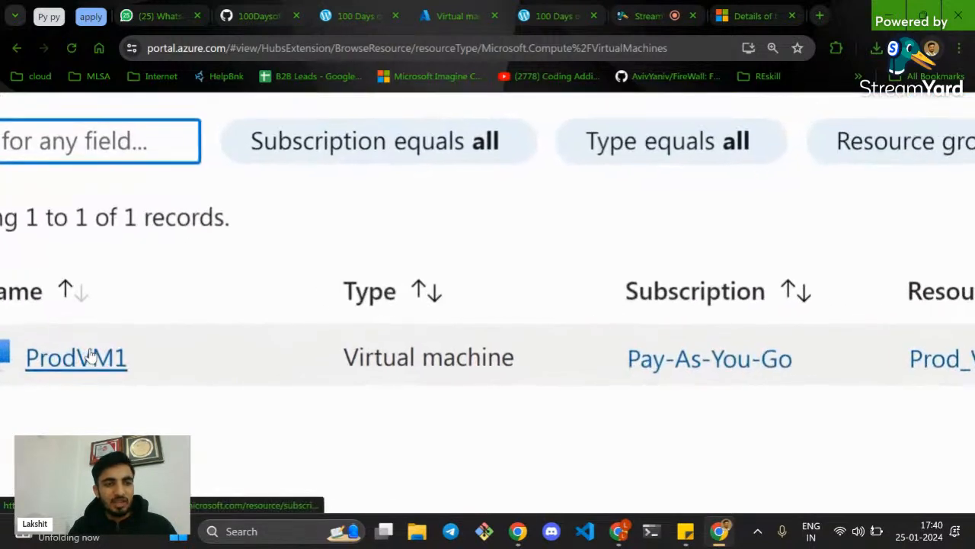
{"action": "key", "text": "ctrl+0"}
{"action": "scroll", "coordinate": [90, 354], "scroll_direction": "right", "scroll_amount": 5}
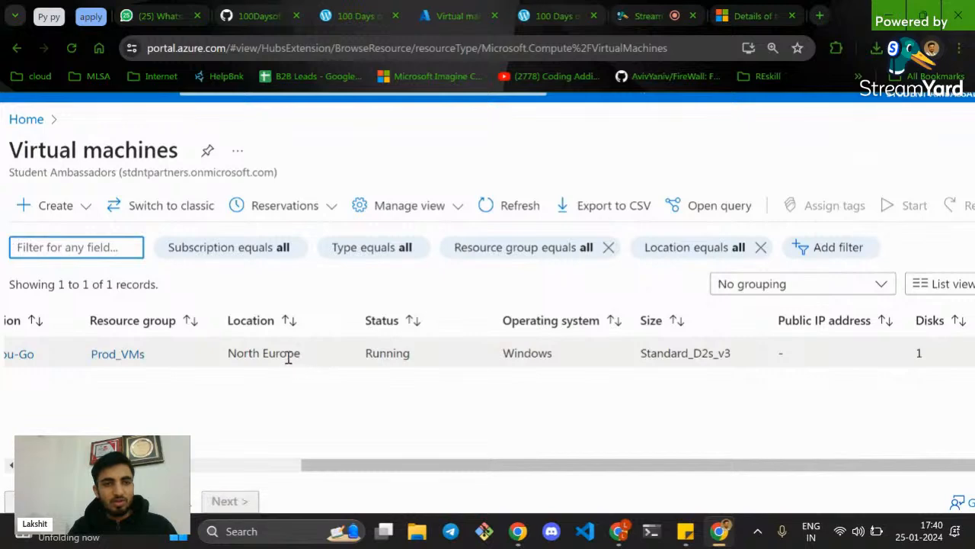
{"action": "scroll", "coordinate": [287, 355], "scroll_direction": "right", "scroll_amount": 2}
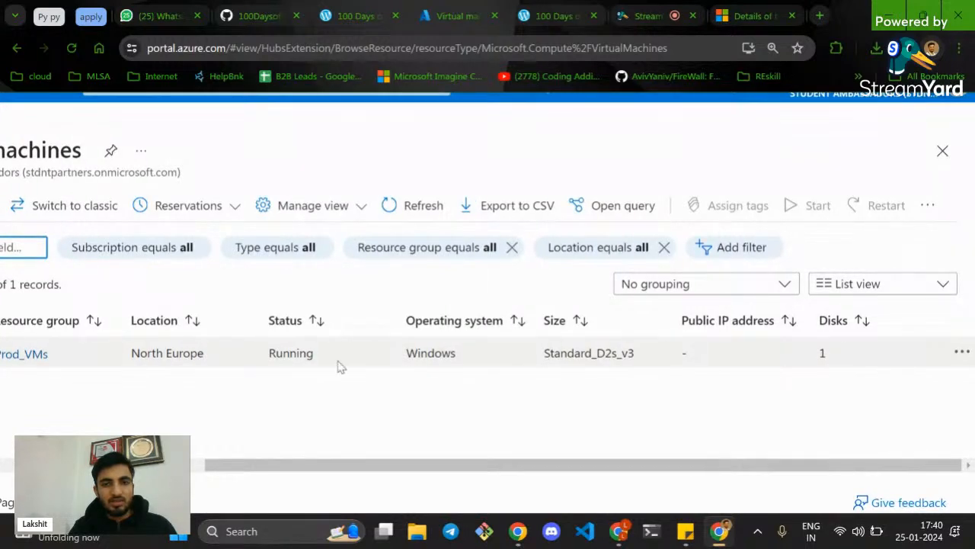
{"action": "scroll", "coordinate": [343, 366], "scroll_direction": "left", "scroll_amount": 5}
{"action": "scroll", "coordinate": [93, 358], "scroll_direction": "left", "scroll_amount": 3}
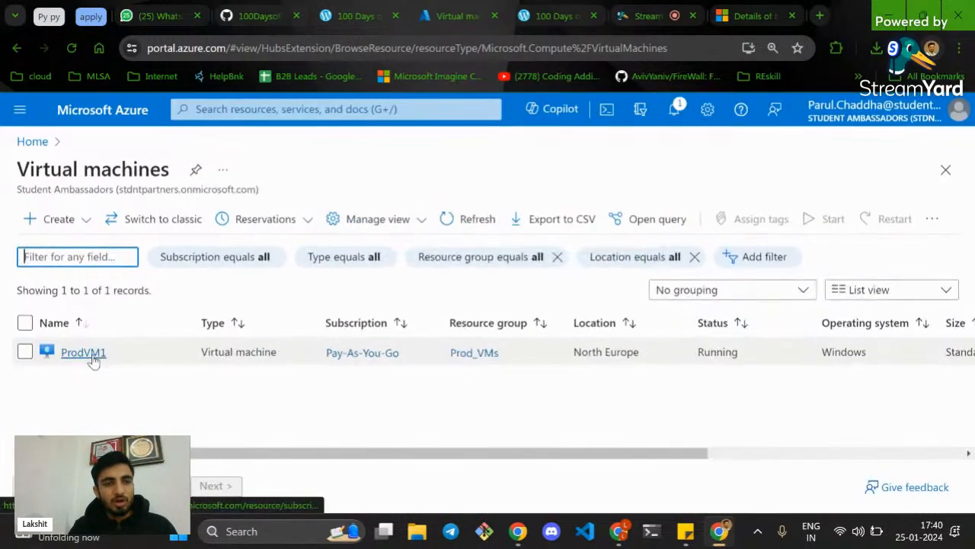
Open ProdVM1 and examine its overview, including the essentials, networking, size and disk properties
{"action": "left_click", "coordinate": [70, 359]}
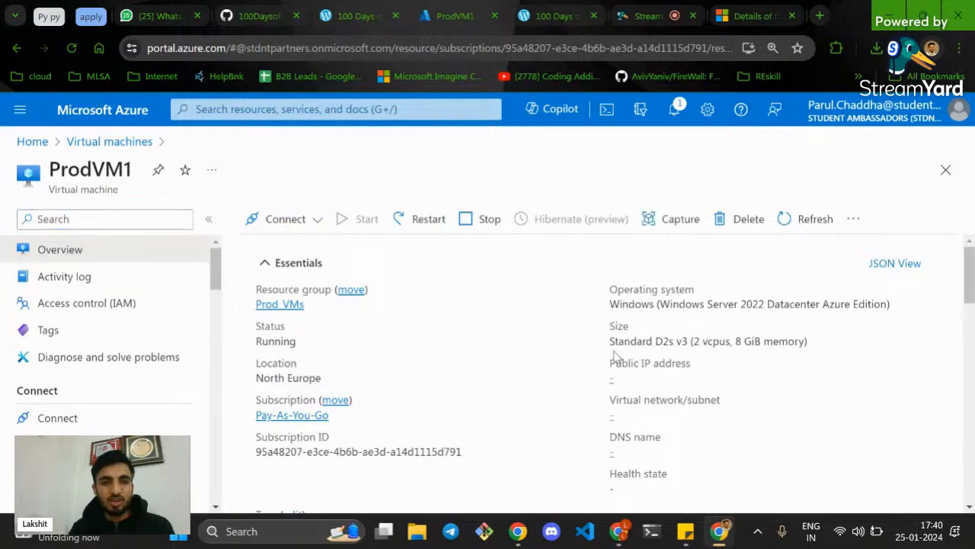
{"action": "scroll", "coordinate": [616, 356], "scroll_direction": "down", "scroll_amount": 5}
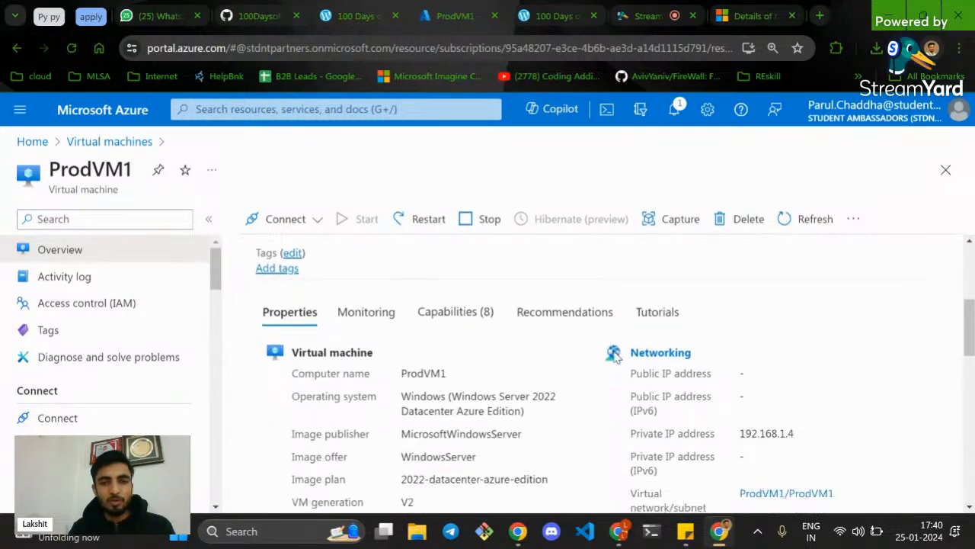
{"action": "scroll", "coordinate": [616, 356], "scroll_direction": "down", "scroll_amount": 2}
{"action": "scroll", "coordinate": [615, 357], "scroll_direction": "down", "scroll_amount": 5}
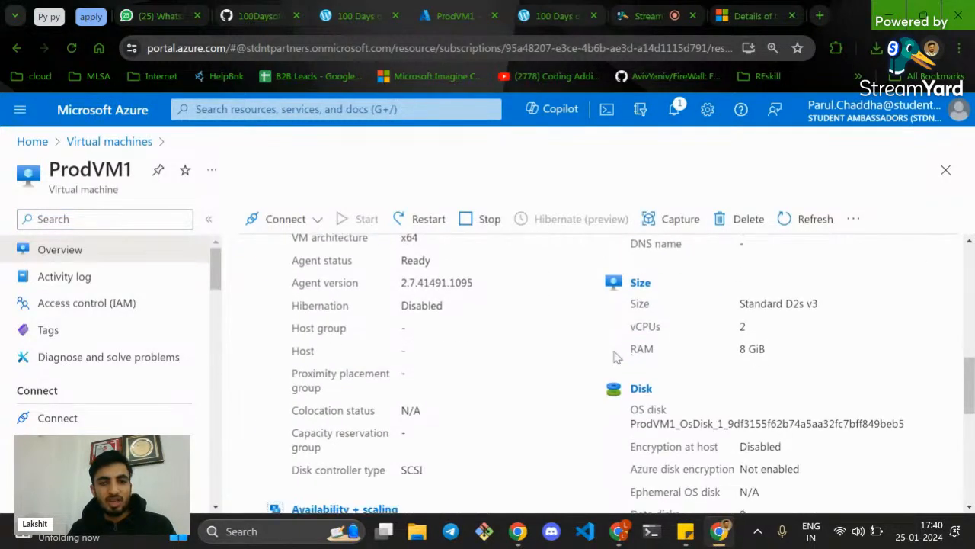
{"action": "scroll", "coordinate": [615, 356], "scroll_direction": "up", "scroll_amount": 5}
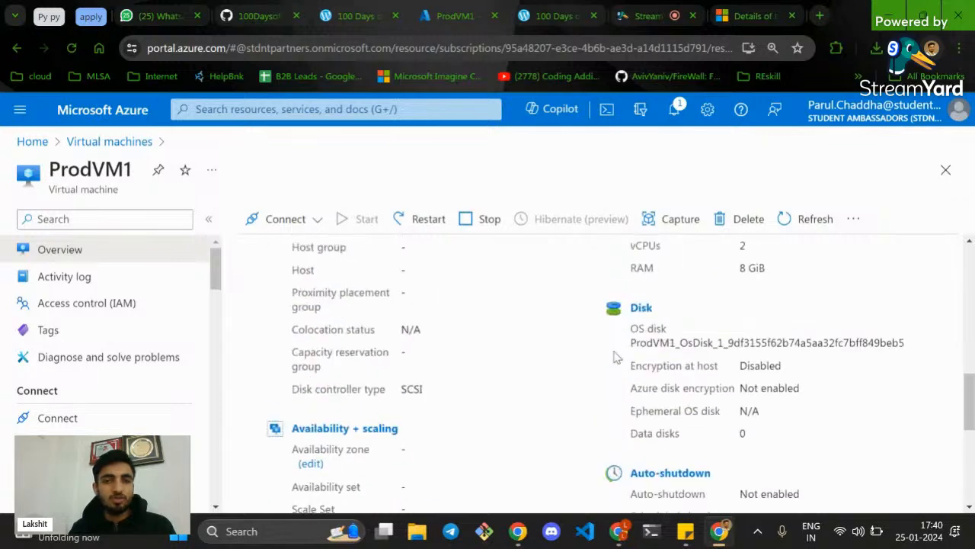
{"action": "scroll", "coordinate": [615, 356], "scroll_direction": "up", "scroll_amount": 3}
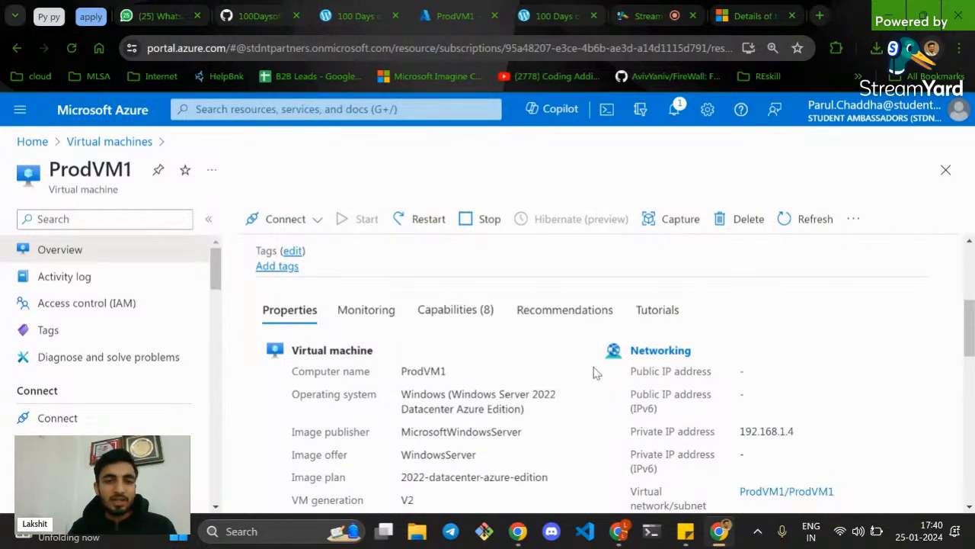
Switch to the 100DaysofCloud README on GitHub and highlight the "Day 9: Azure Network Security Groups (NSG)" heading
{"action": "left_click", "coordinate": [255, 15]}
{"action": "scroll", "coordinate": [256, 405], "scroll_direction": "down", "scroll_amount": 20}
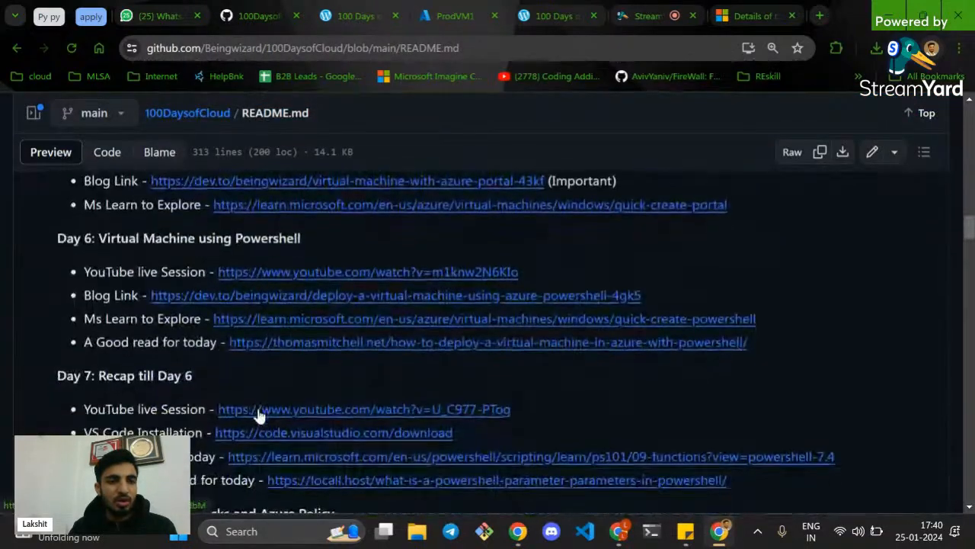
{"action": "scroll", "coordinate": [259, 414], "scroll_direction": "down", "scroll_amount": 5}
{"action": "scroll", "coordinate": [147, 246], "scroll_direction": "up", "scroll_amount": 1}
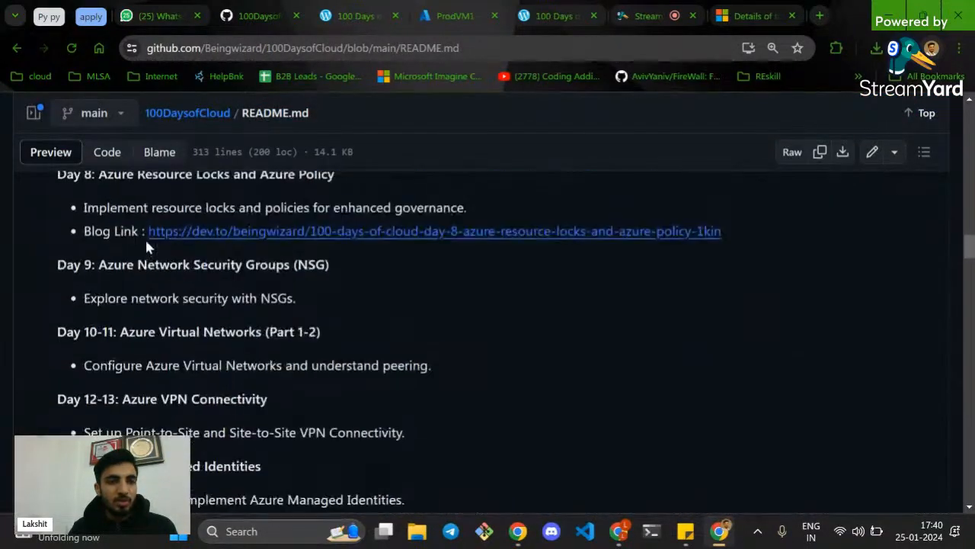
{"action": "triple_click", "coordinate": [166, 267]}
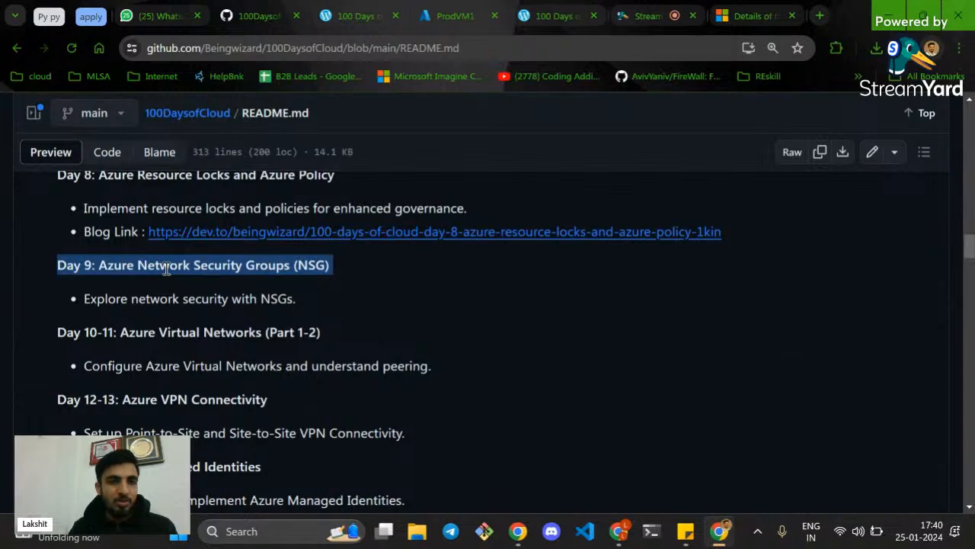
Return to StreamYard and change the live layout so that only the presenter's camera is shown
{"action": "left_click", "coordinate": [665, 14]}
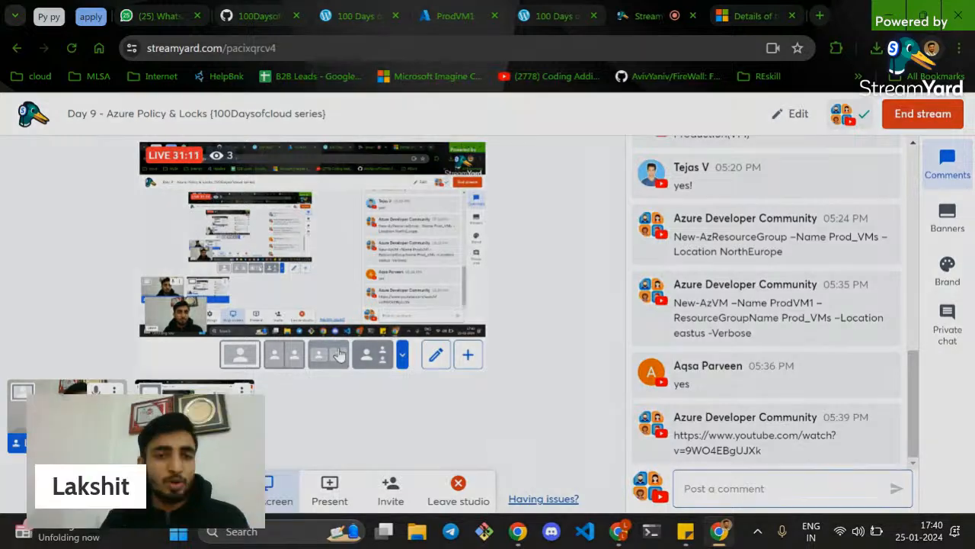
{"action": "left_click", "coordinate": [339, 354]}
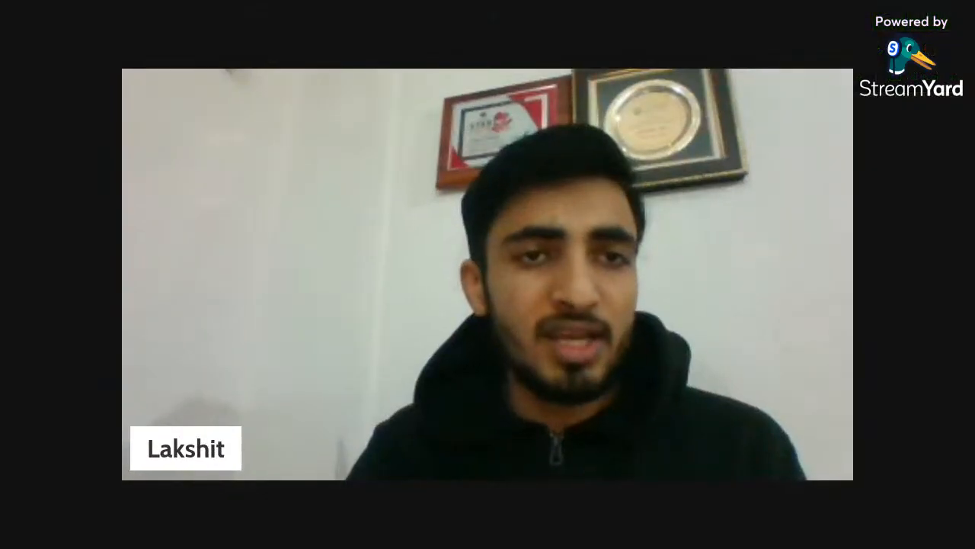